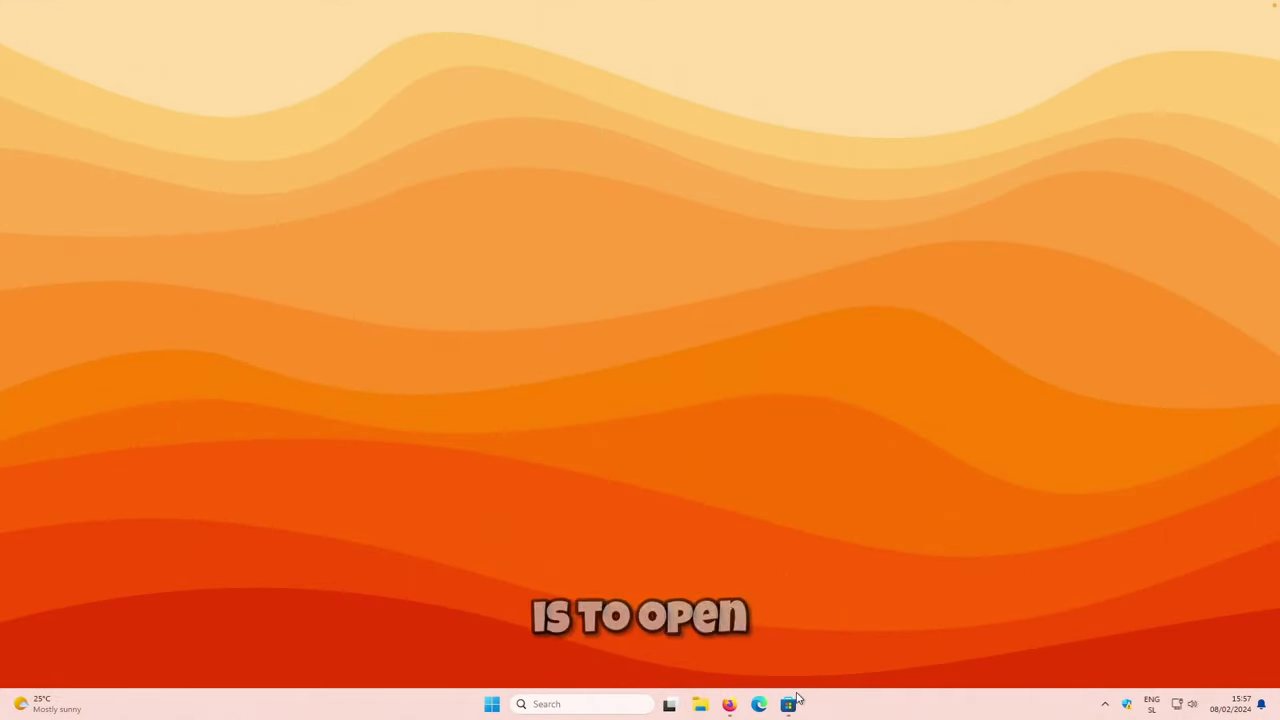
Find TranslucentTB in the Microsoft Store and install it.
left_click(789, 703)
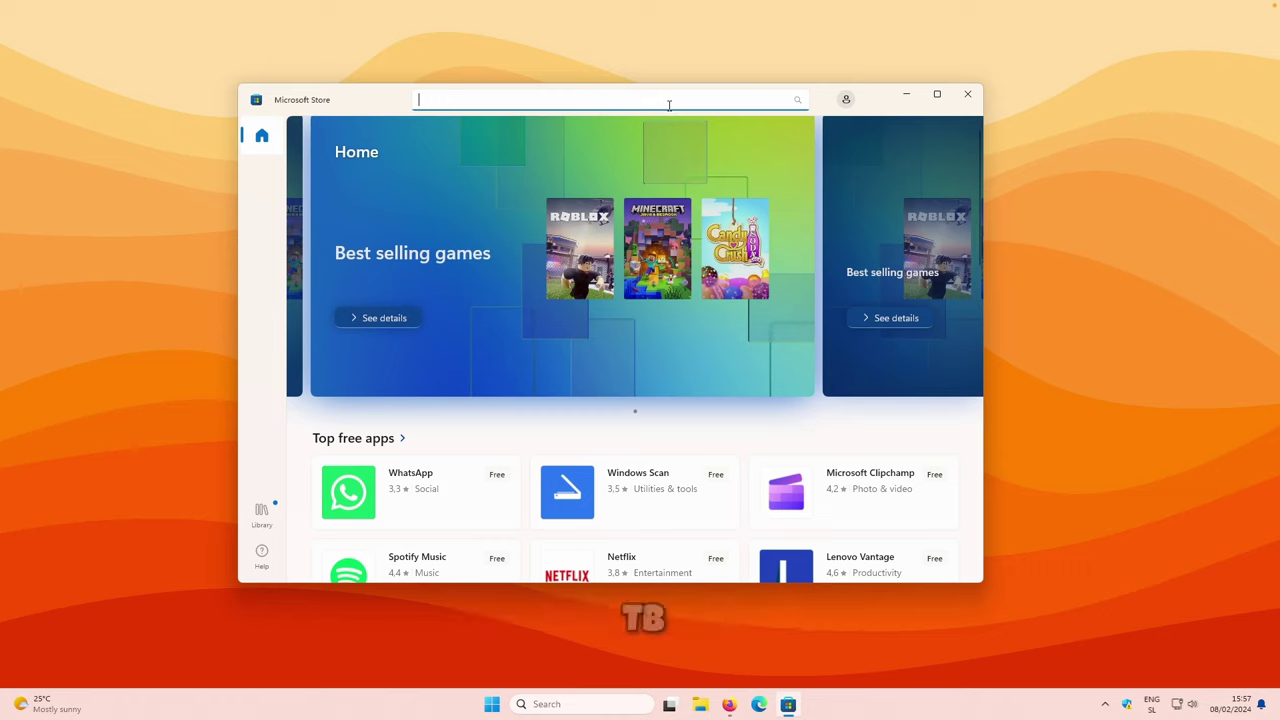
type("t")
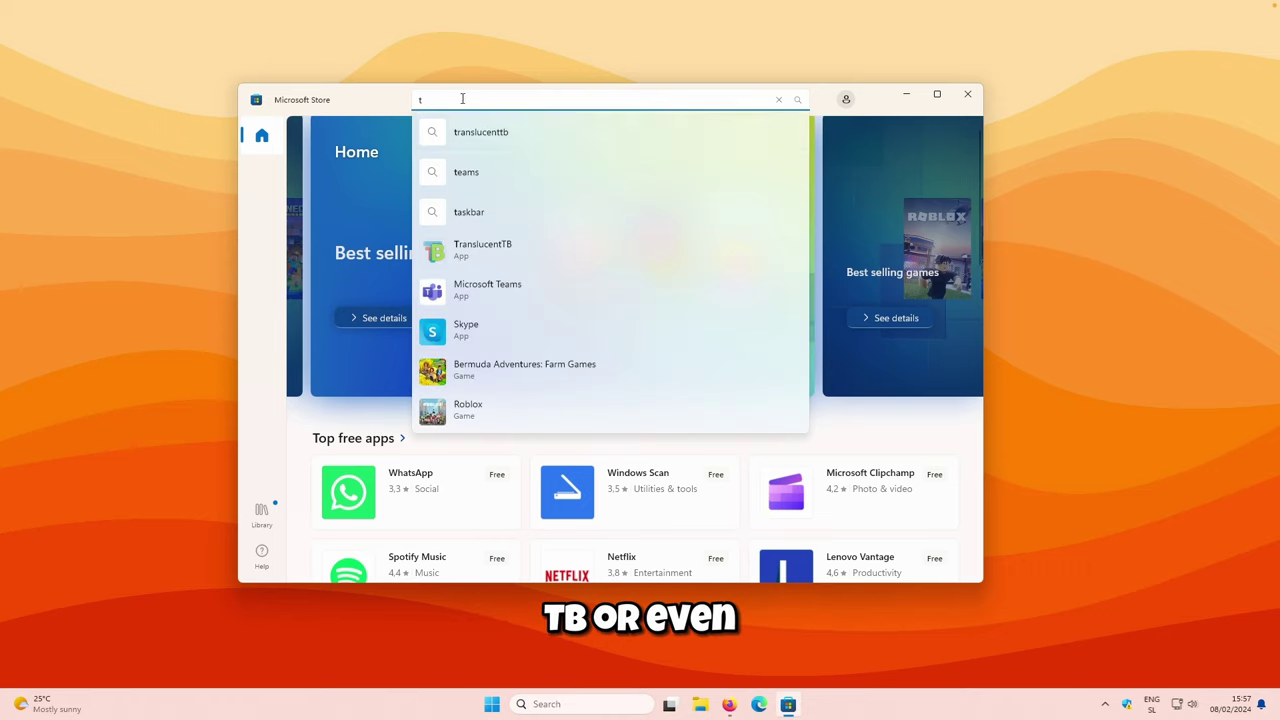
left_click(557, 256)
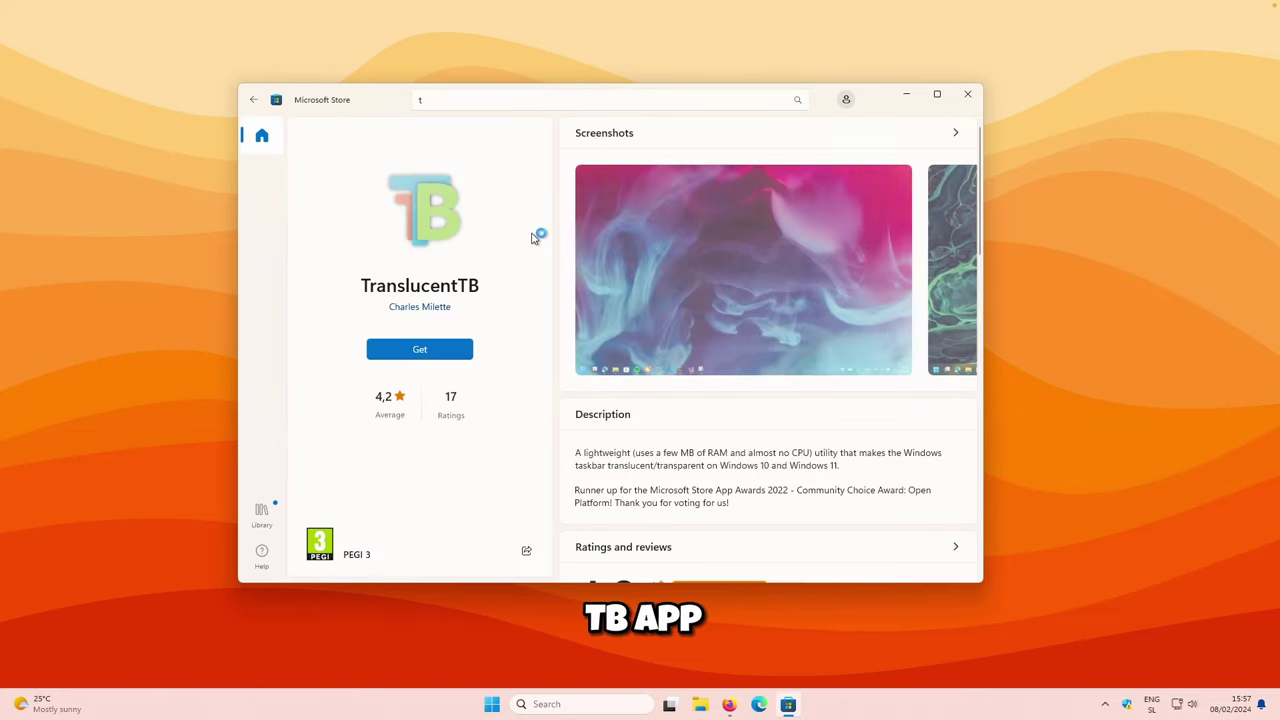
left_click(455, 346)
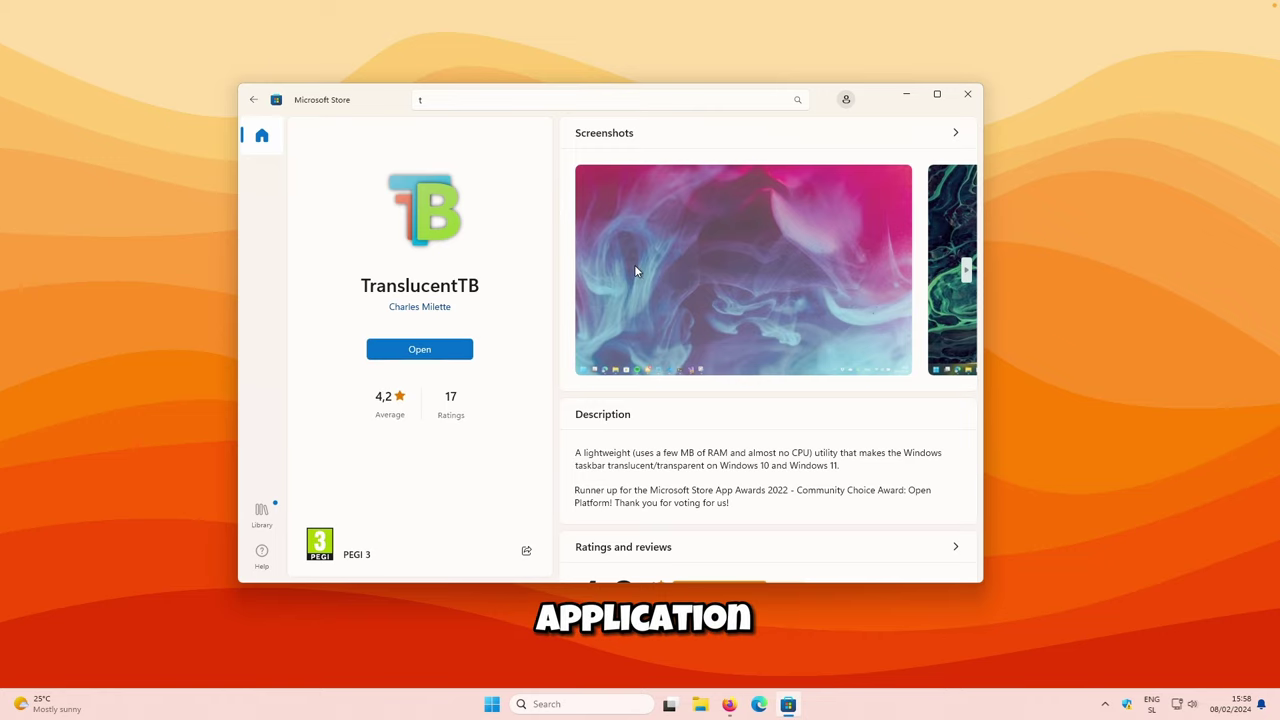
Launch TranslucentTB, continue past its welcome screen and dismiss the system tray notification.
left_click(440, 350)
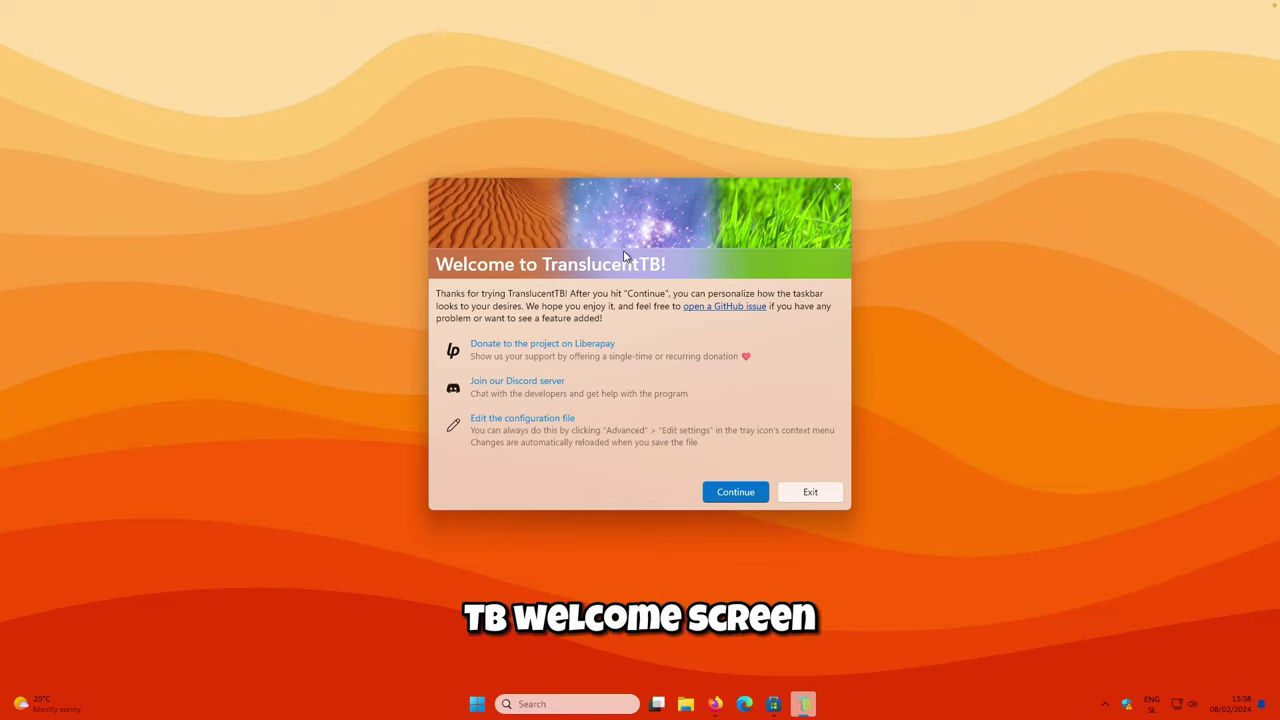
left_click(745, 493)
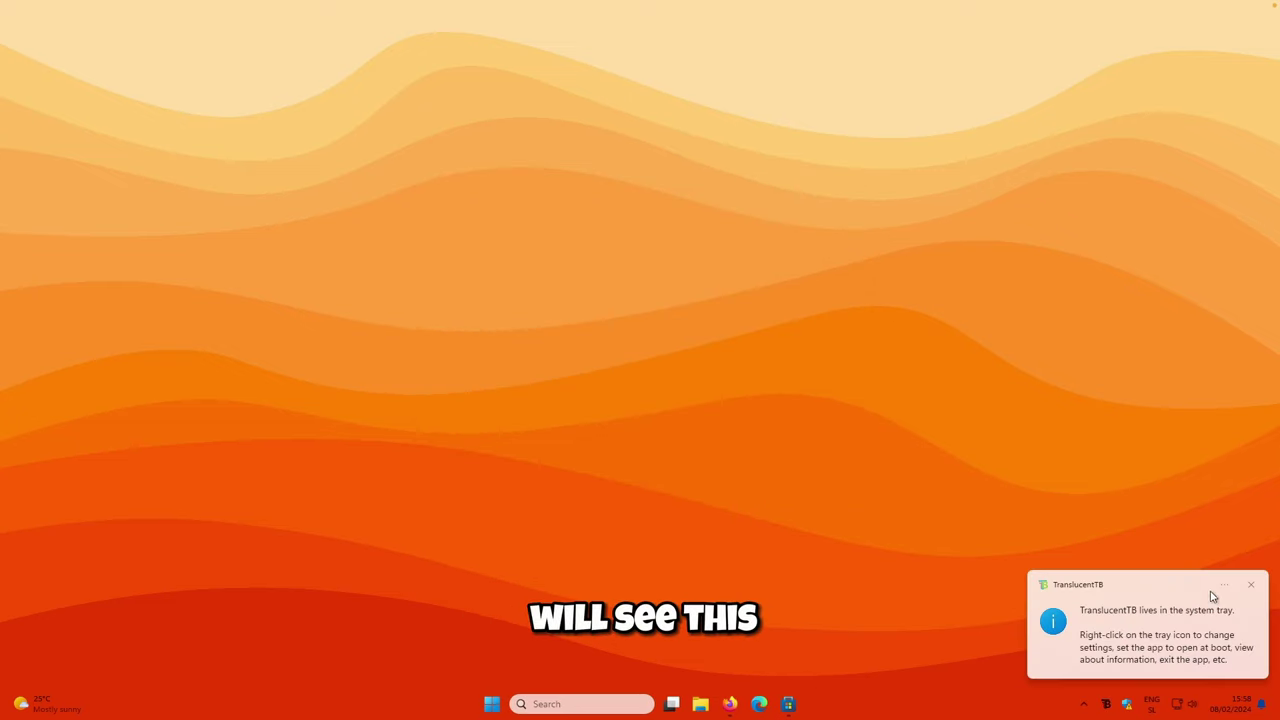
left_click(1251, 585)
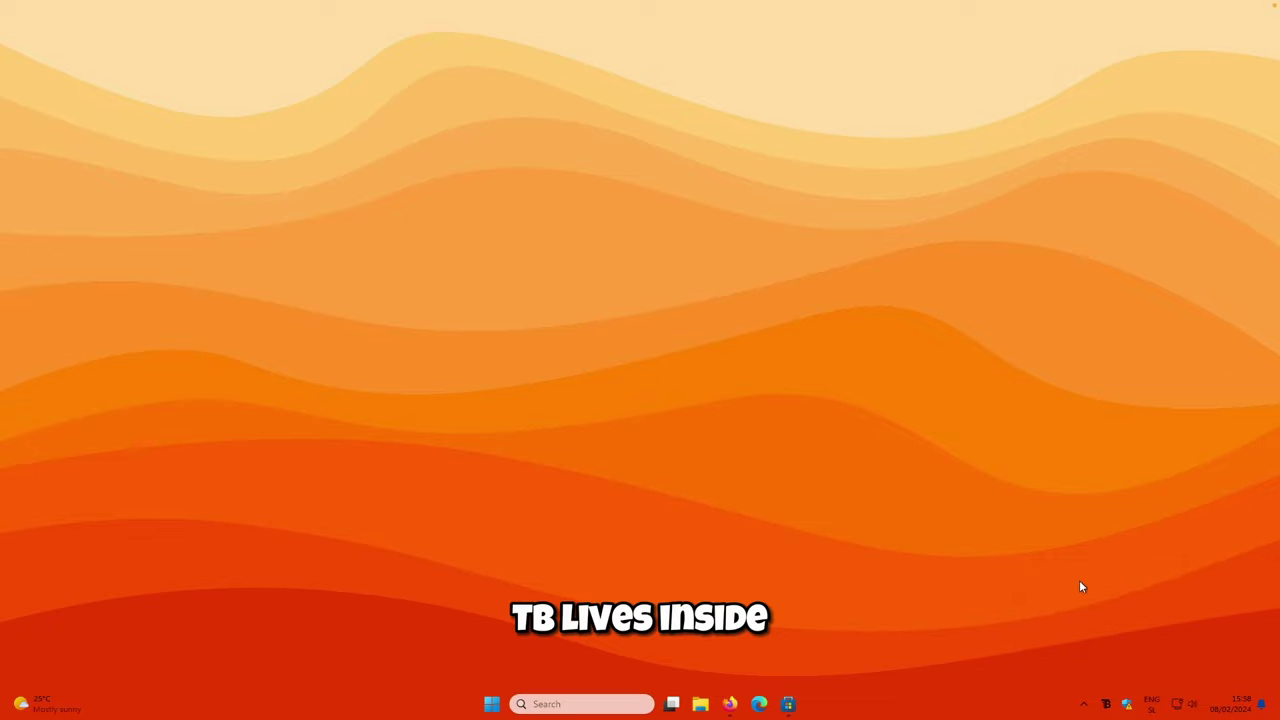
right_click(1106, 706)
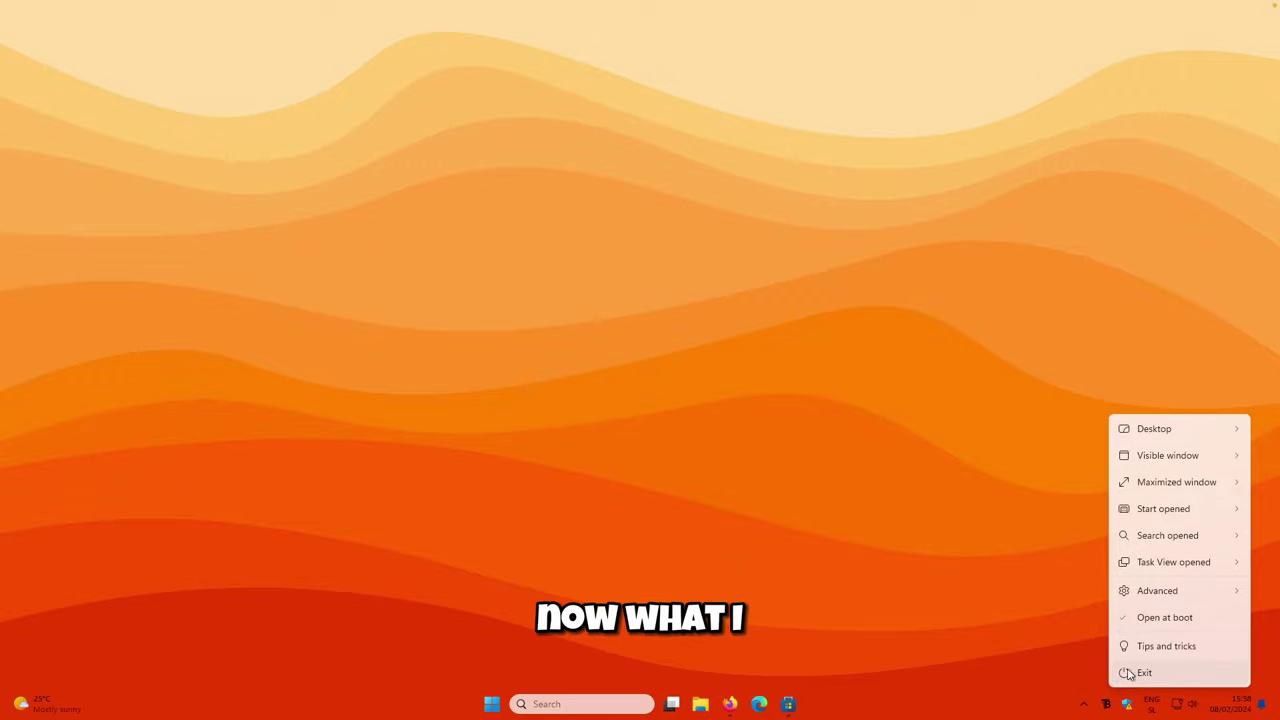
mouse_move(1169, 429)
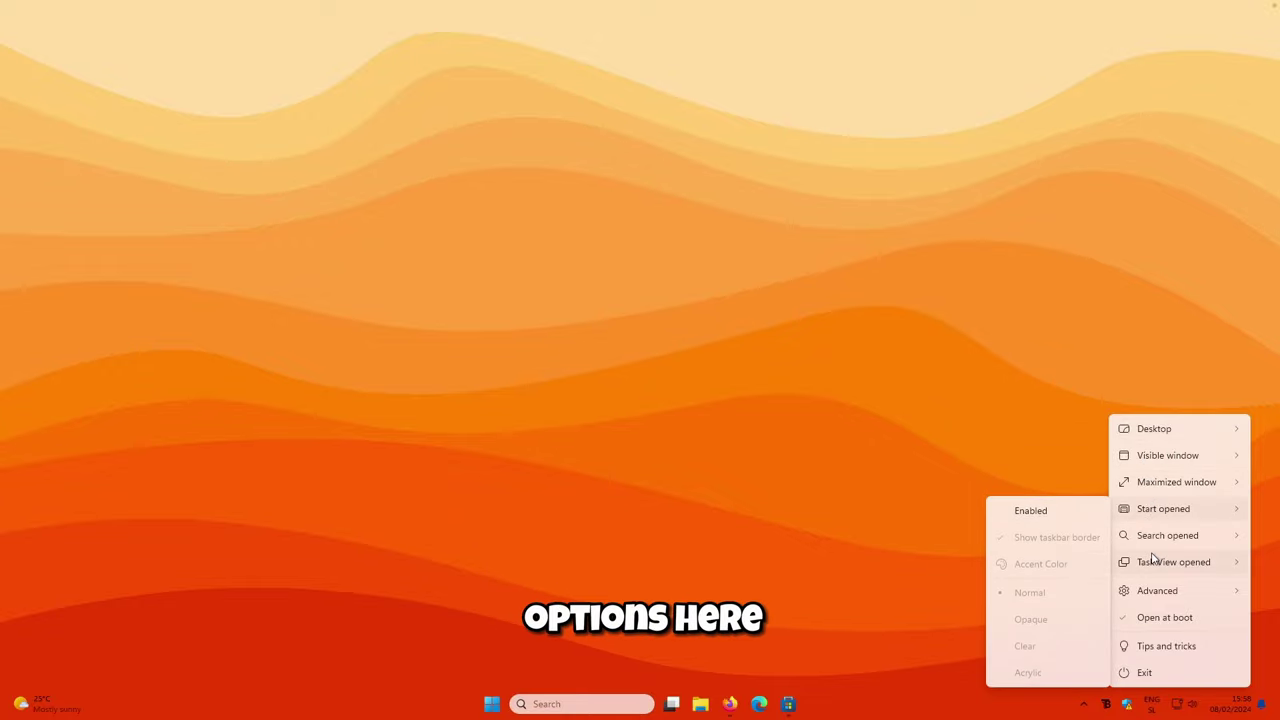
mouse_move(1157, 463)
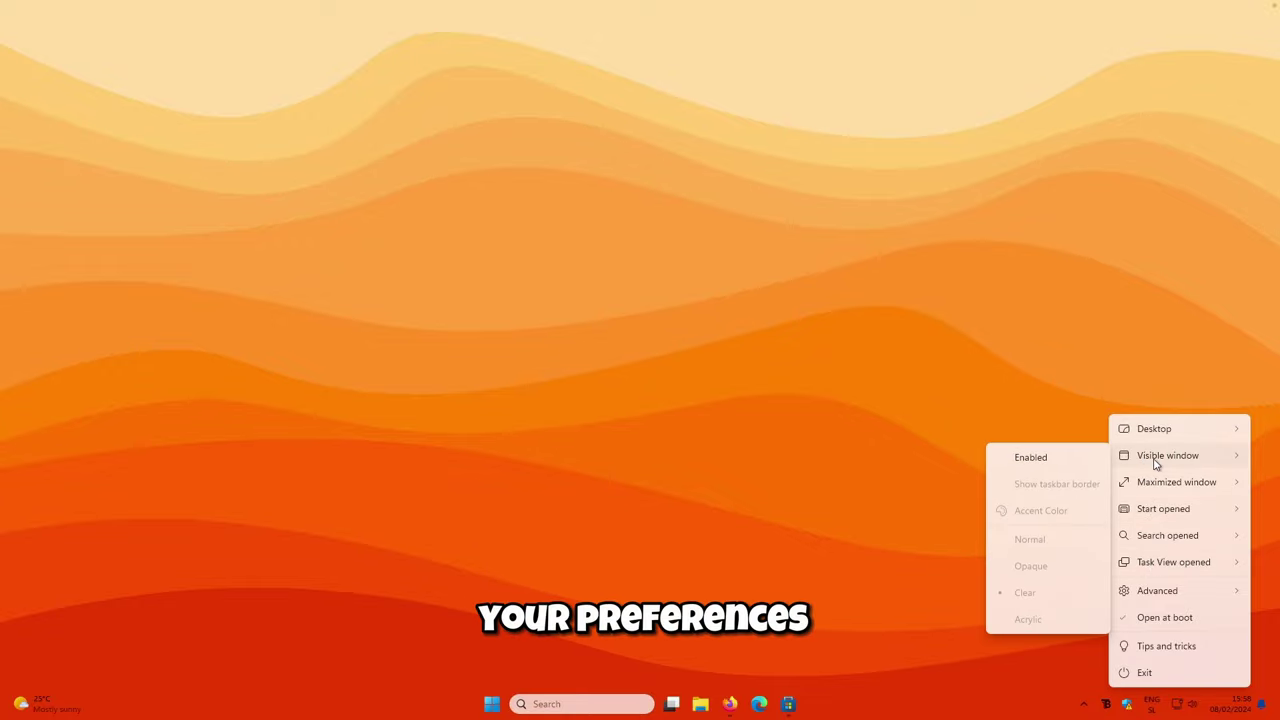
left_click(1006, 412)
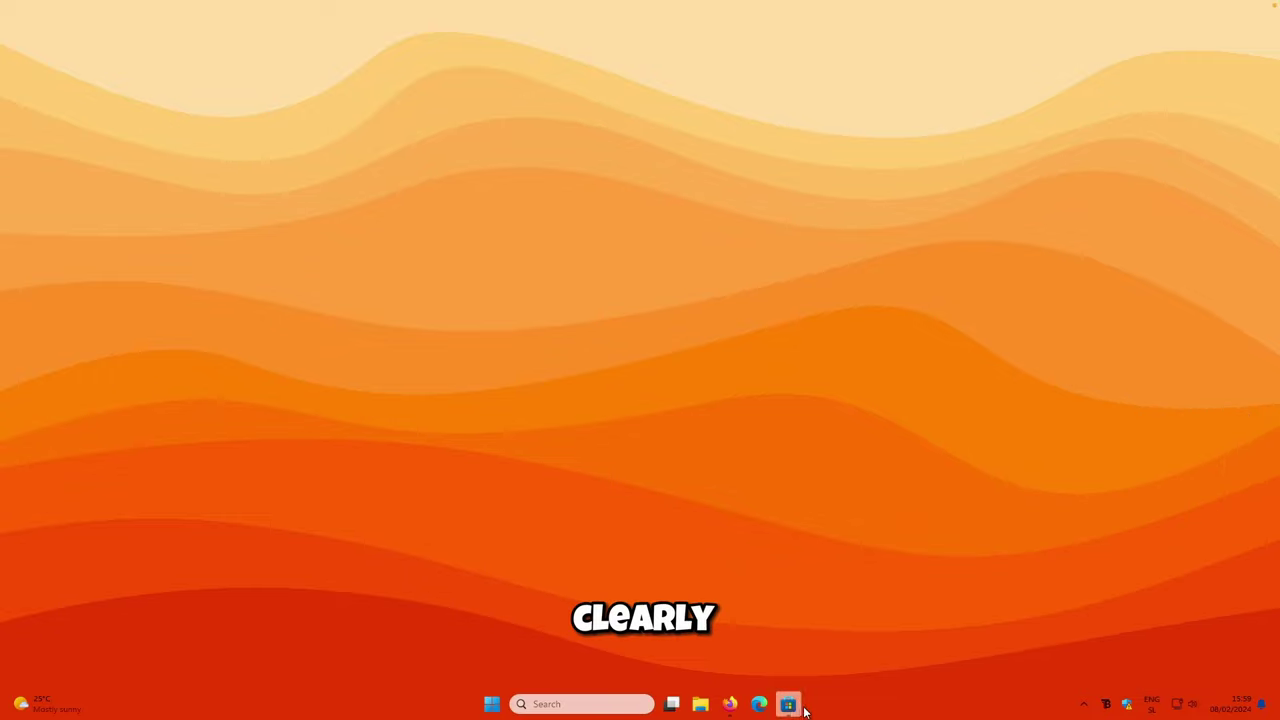
mouse_move(797, 706)
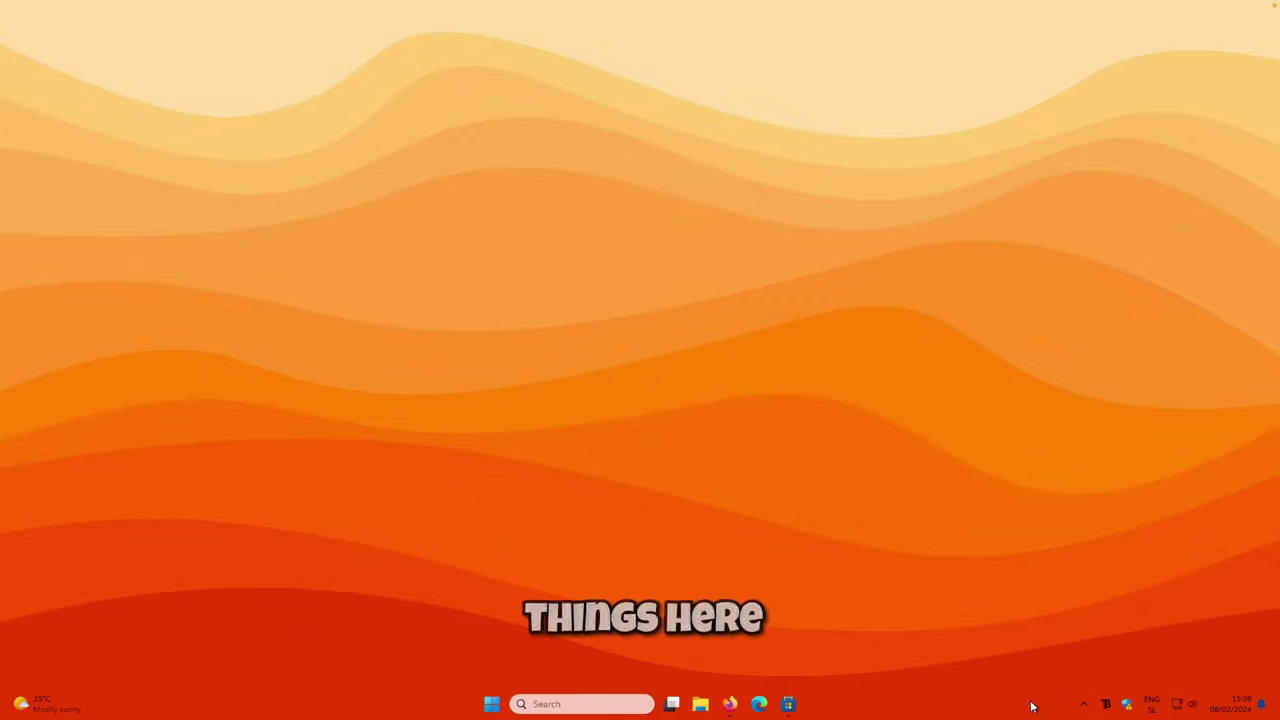
In the Windows personalization colors, set the mode to Custom with Dark as the default Windows mode, and close Settings.
right_click(887, 703)
left_click(946, 676)
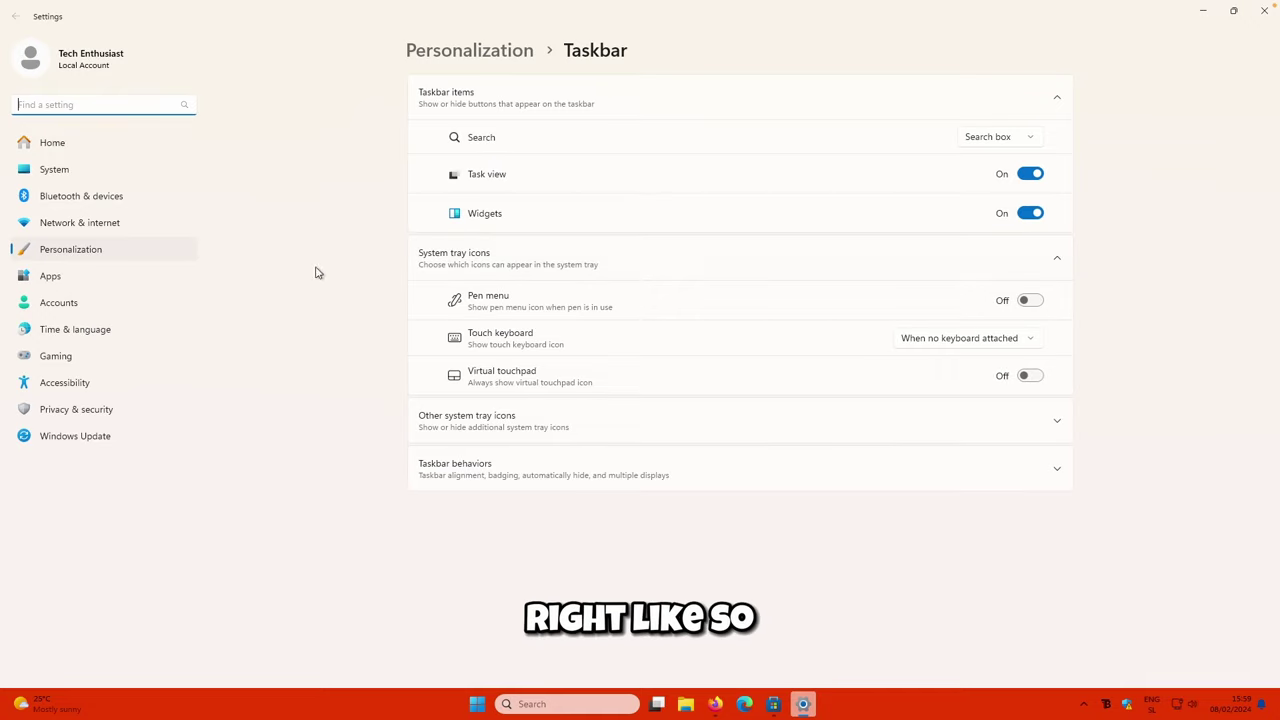
left_click(86, 249)
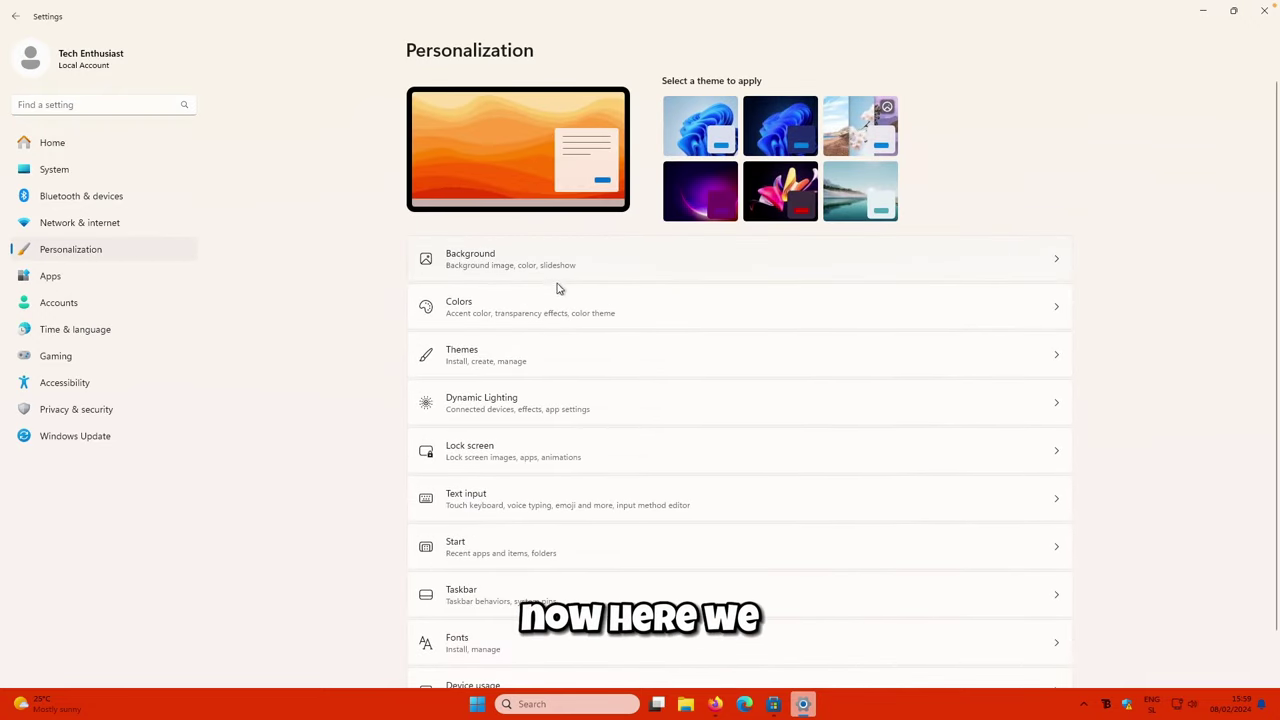
left_click(548, 316)
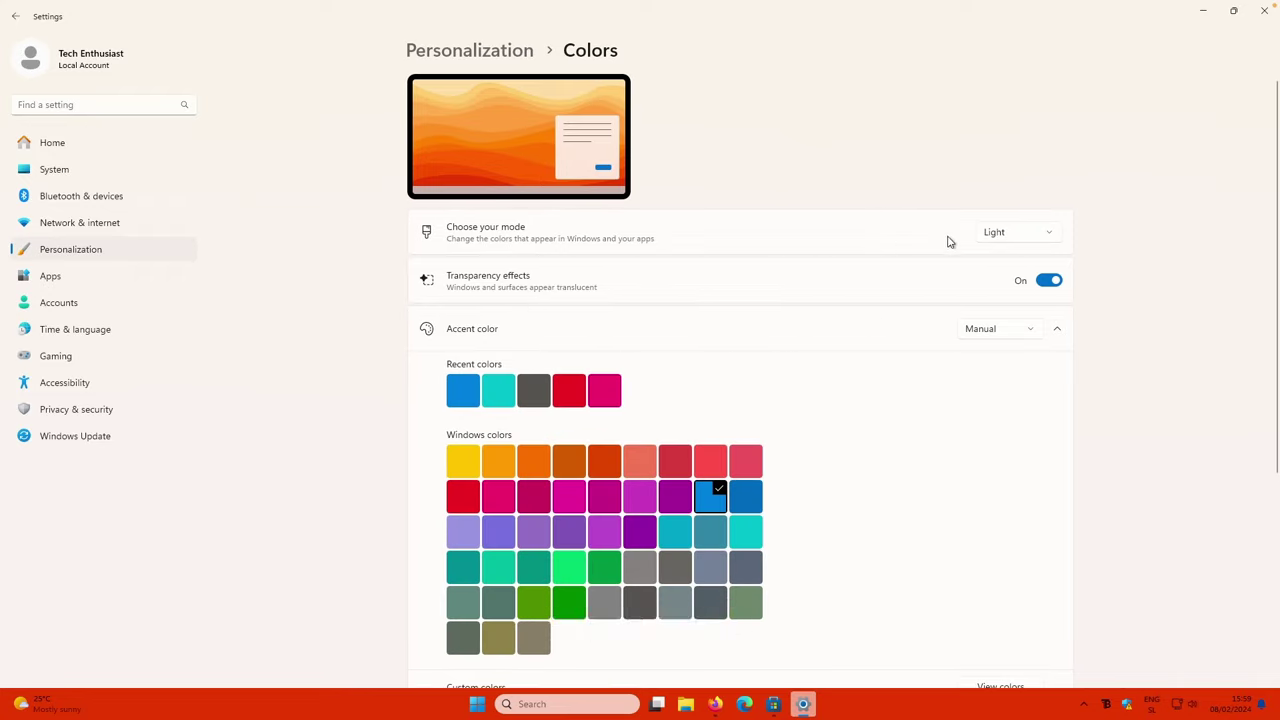
left_click(1002, 235)
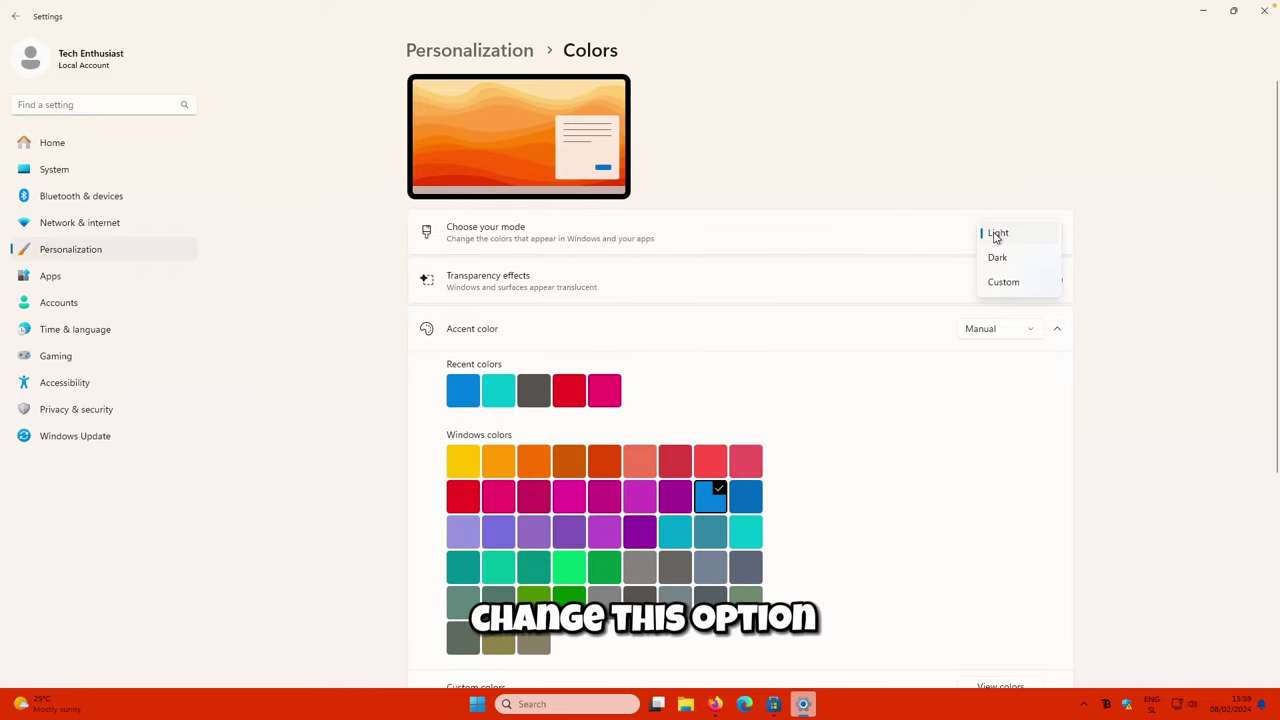
left_click(1011, 284)
left_click(1001, 274)
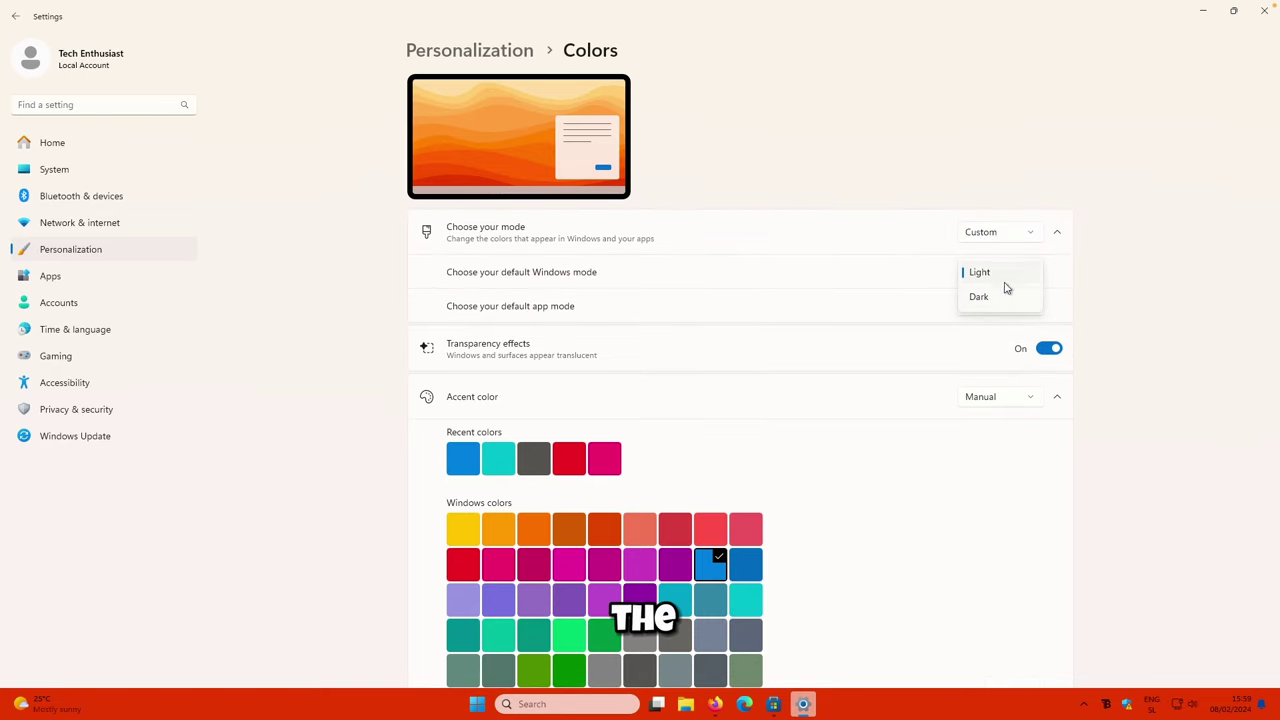
left_click(1001, 299)
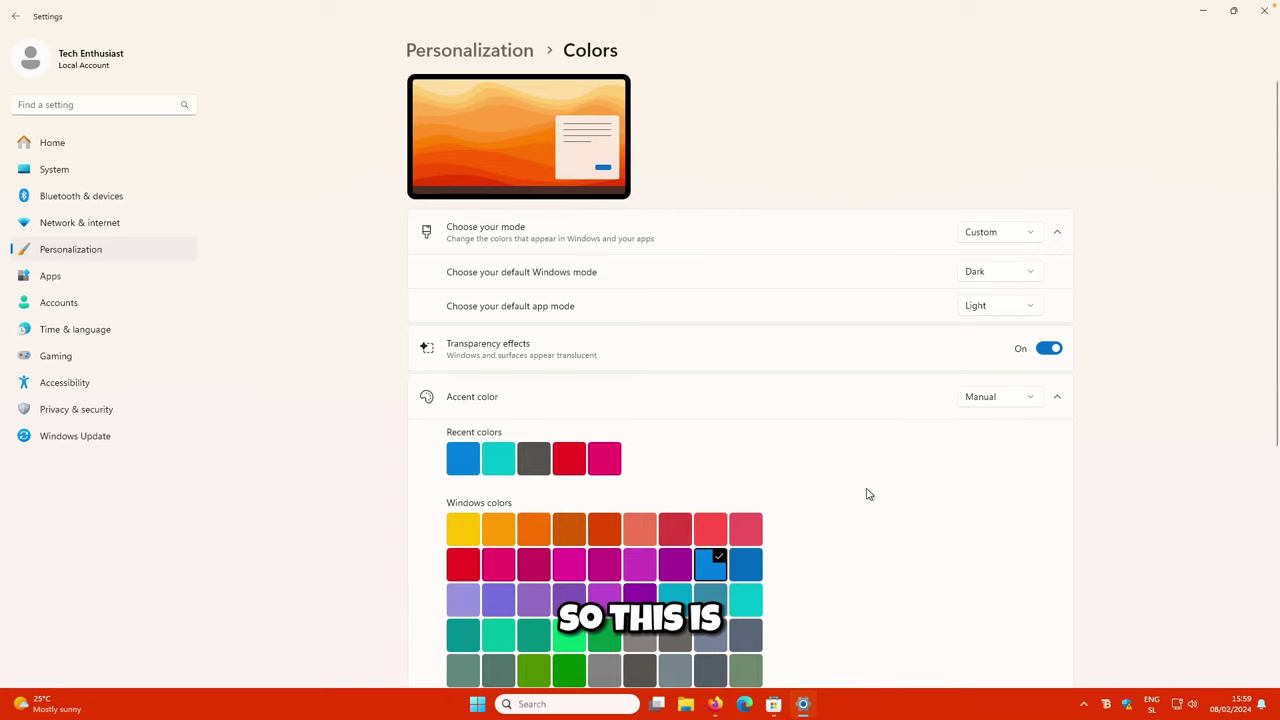
left_click(1264, 10)
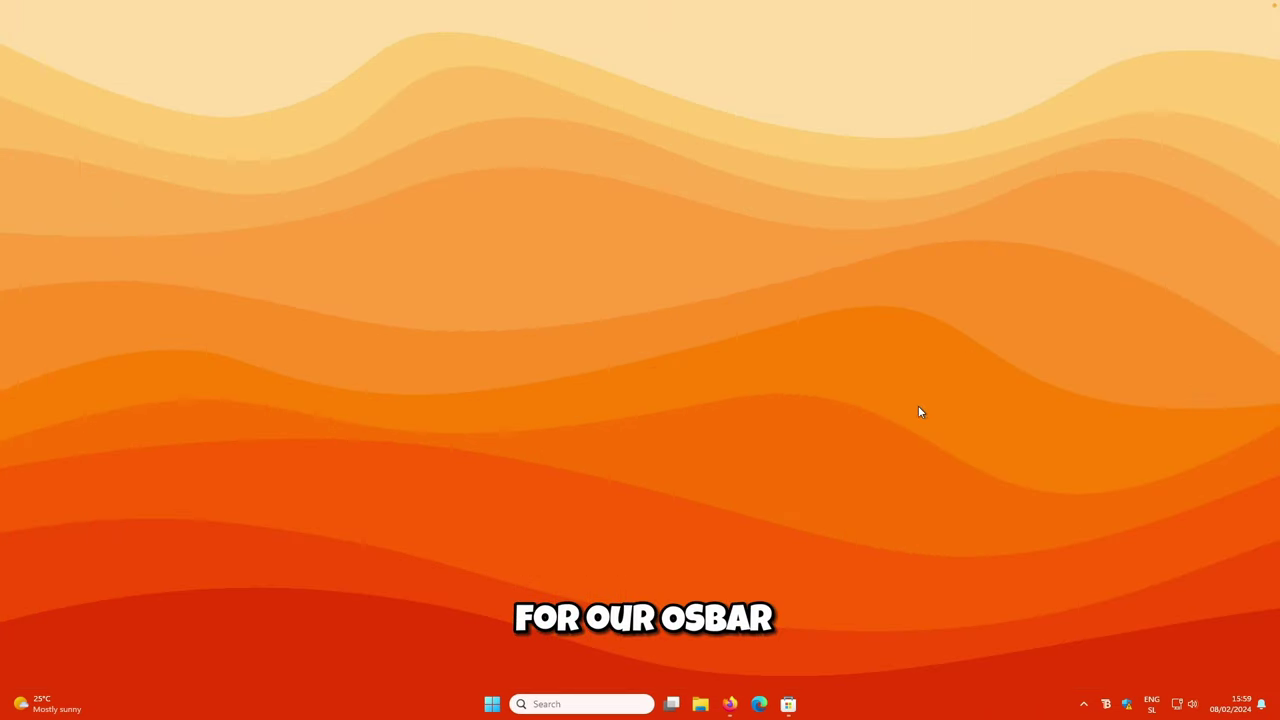
Switch to Firefox, open the Wallpapers category on unsplash.com and accept all cookies.
left_click(730, 704)
left_click(633, 96)
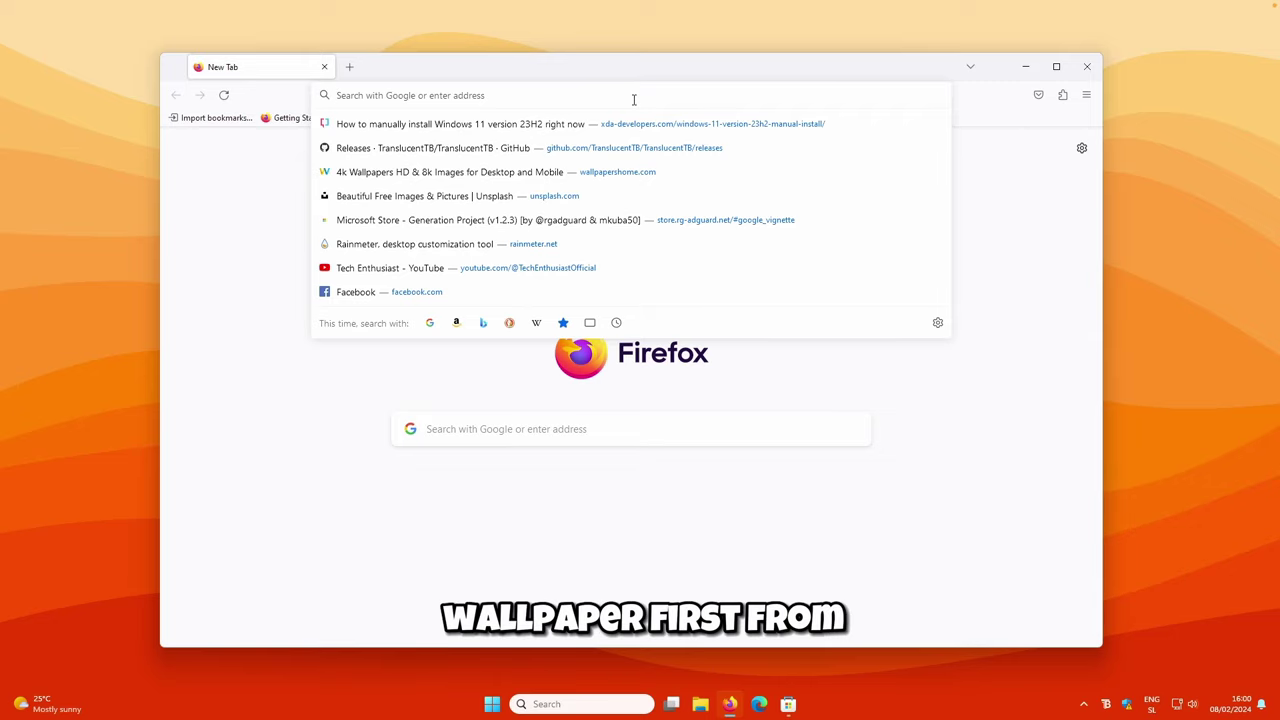
left_click(613, 198)
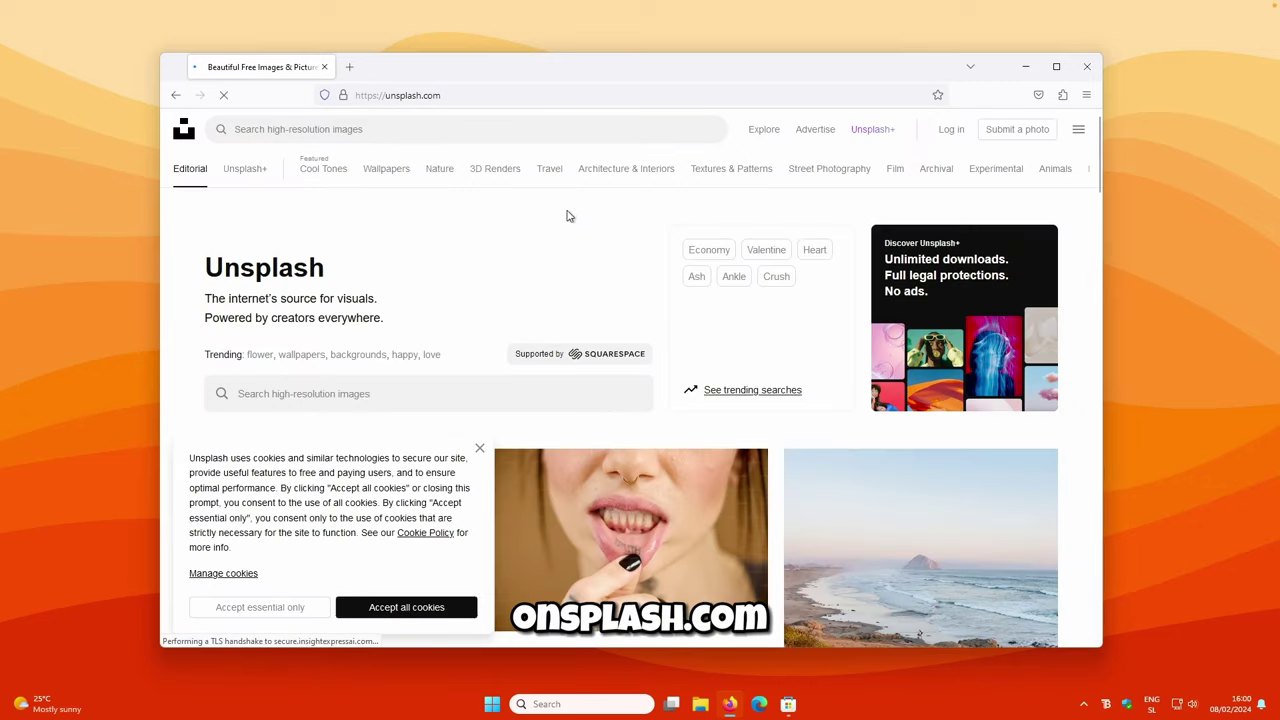
left_click(404, 172)
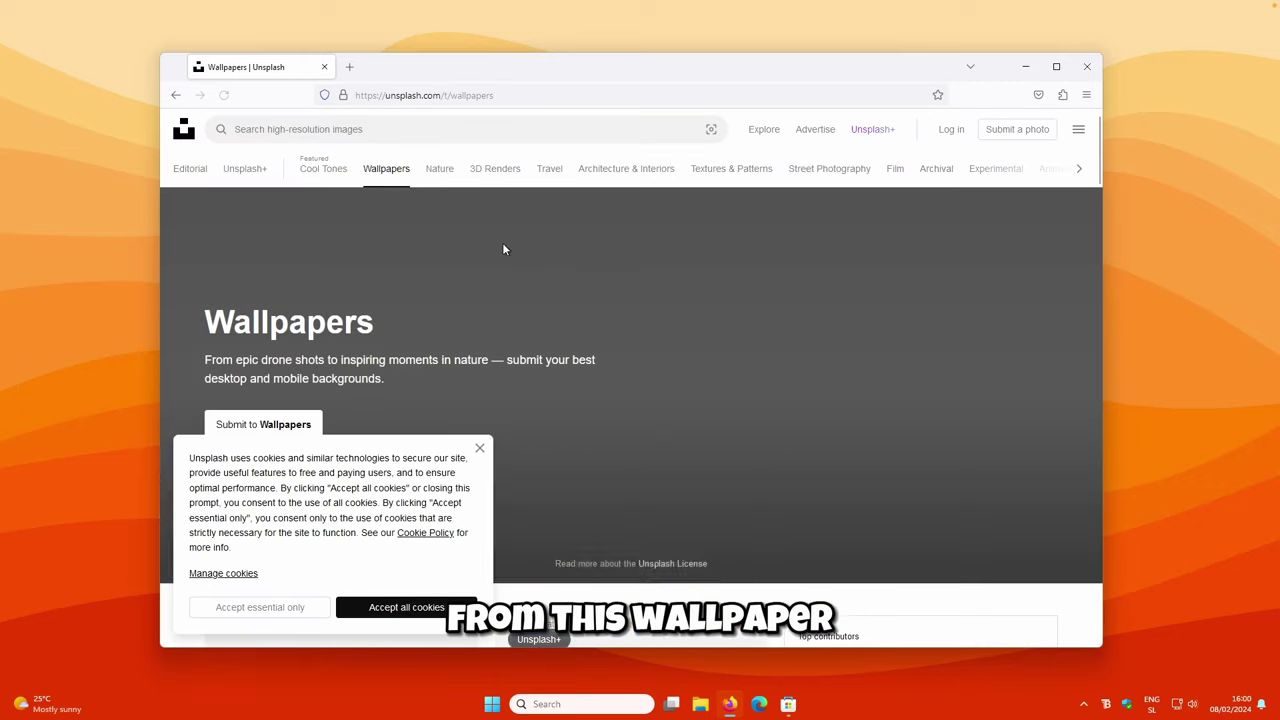
left_click(423, 613)
Browse the wallpapers to a landscape photographer's profile and download the horizontal photo of snowy mountains under a pink sky.
scroll(783, 322, "down", 10)
scroll(783, 322, "down", 15)
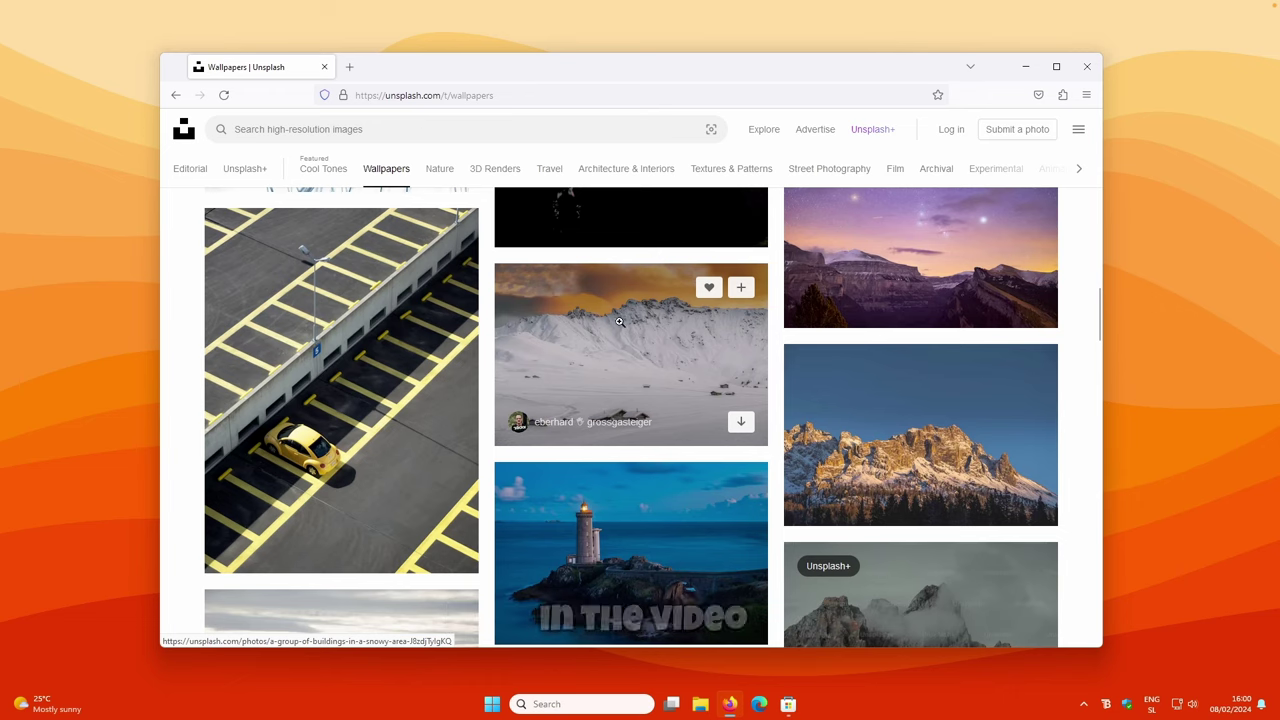
scroll(617, 319, "down", 15)
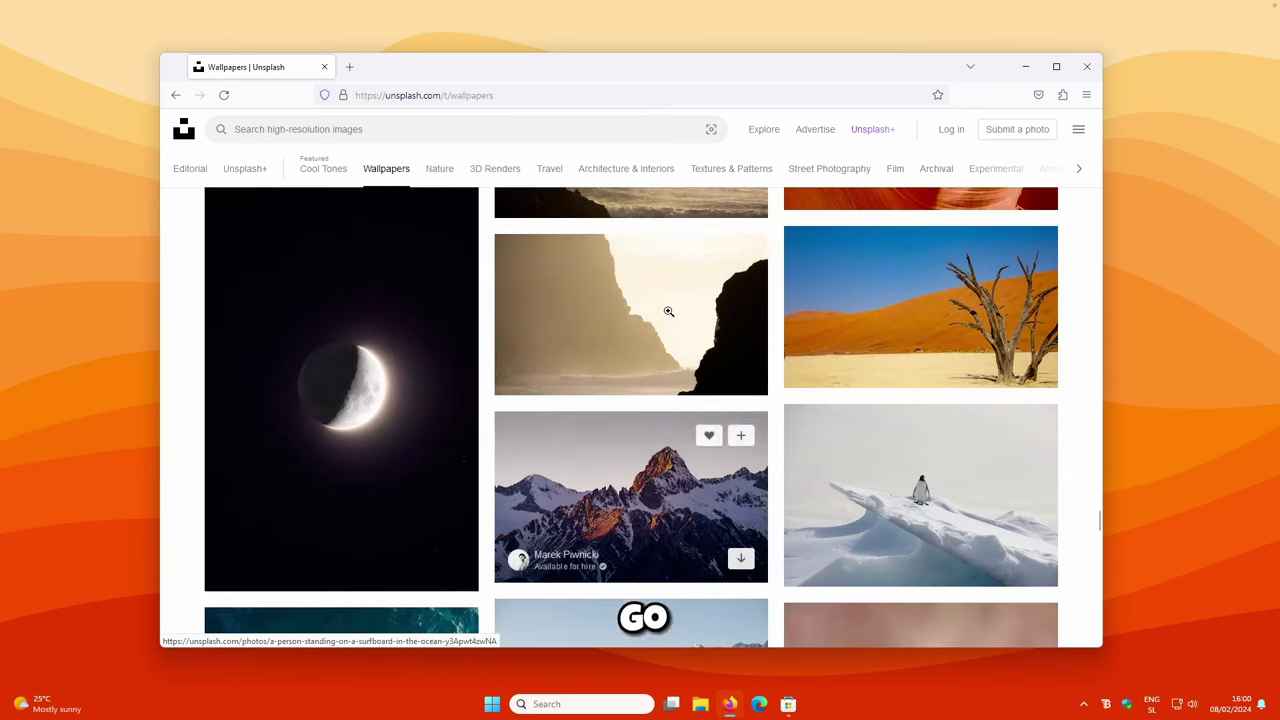
scroll(668, 311, "down", 10)
left_click(443, 320)
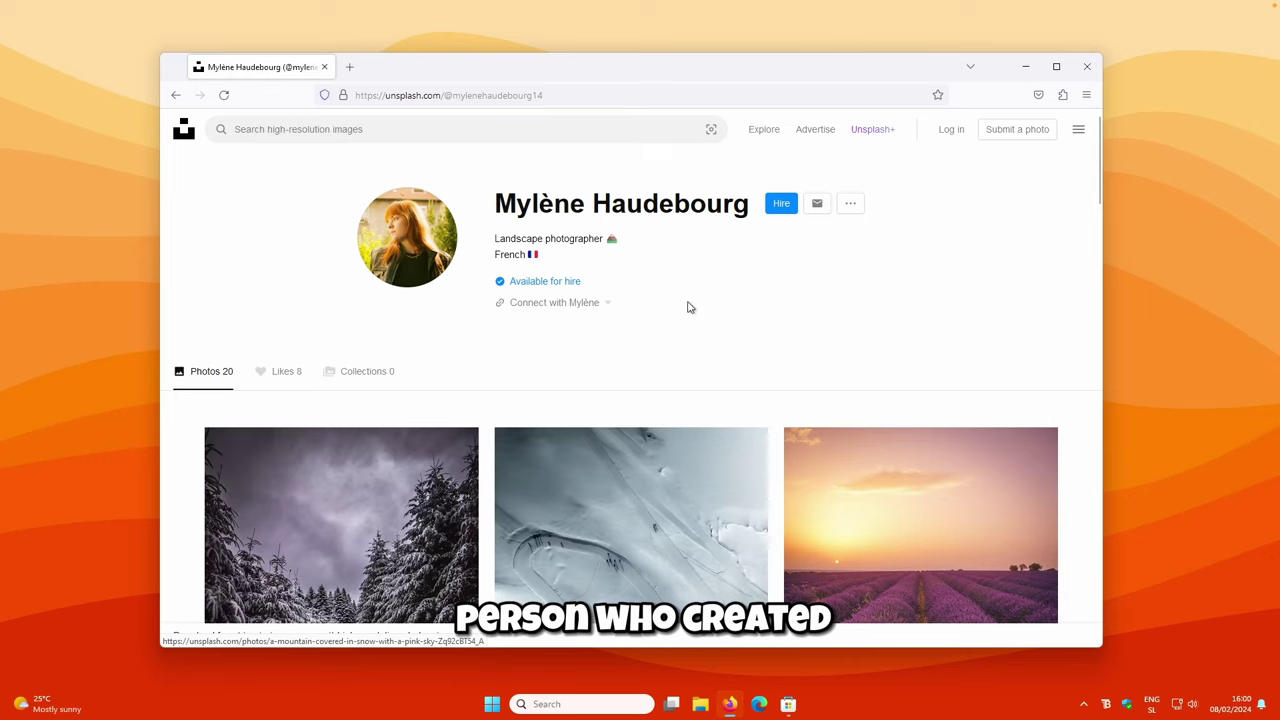
scroll(727, 369, "down", 15)
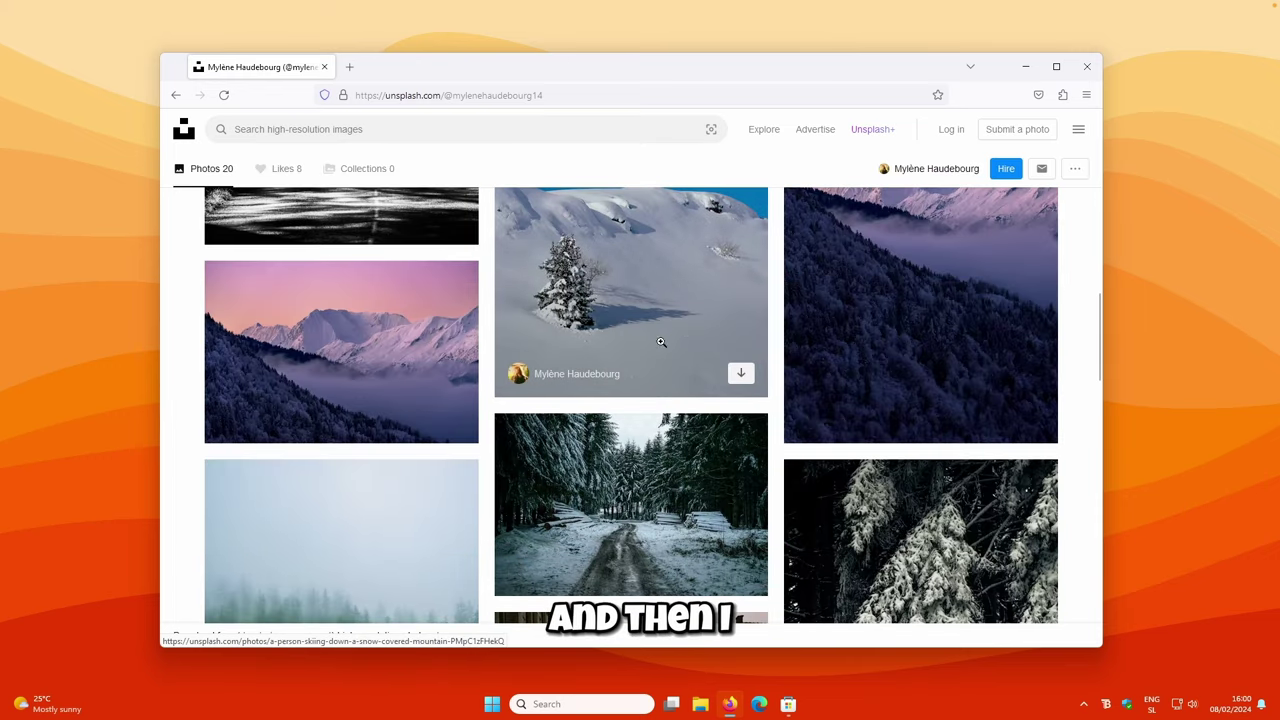
left_click(402, 357)
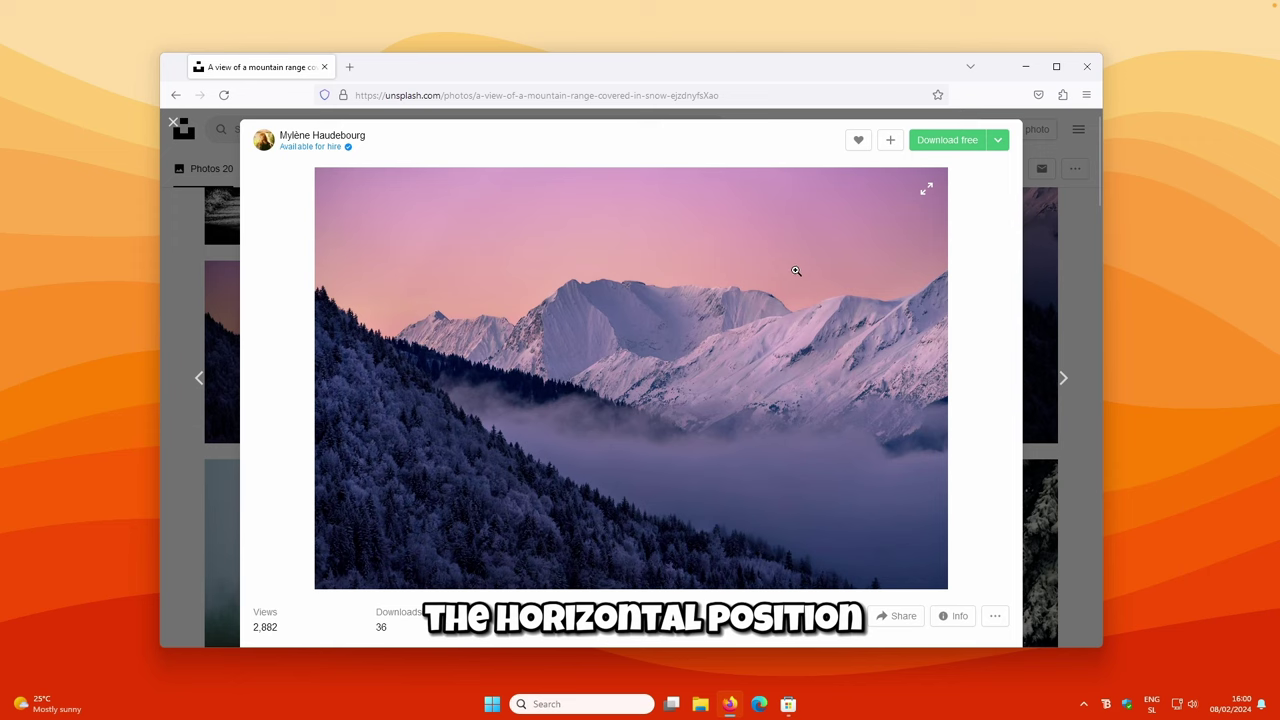
left_click(957, 143)
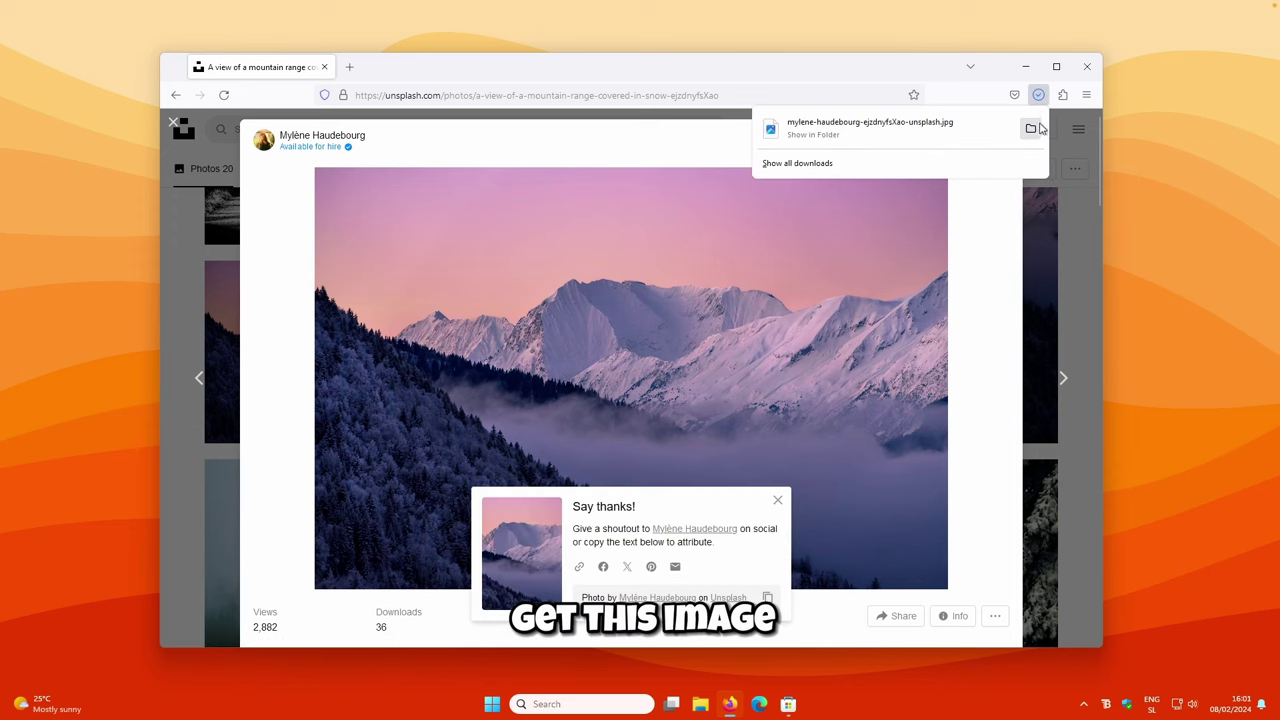
Show the downloaded mountain photo in its folder, set it as the desktop background and minimize the open windows.
left_click(1033, 128)
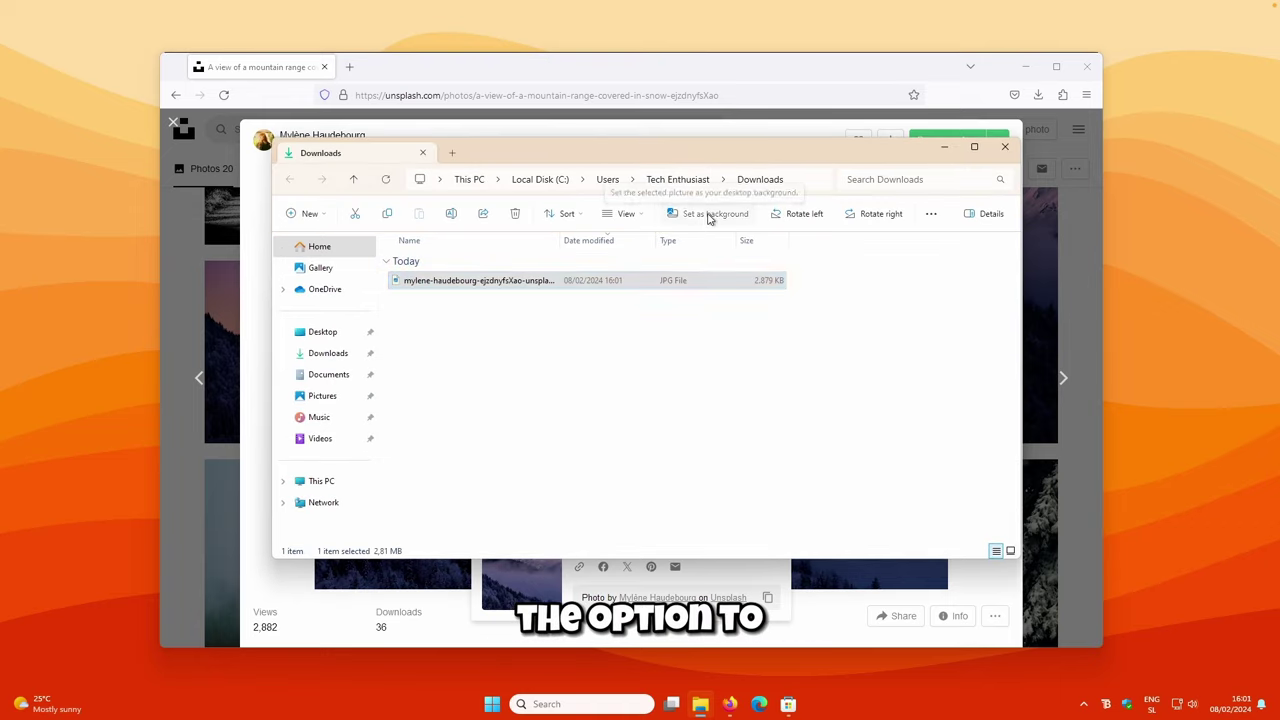
left_click(708, 214)
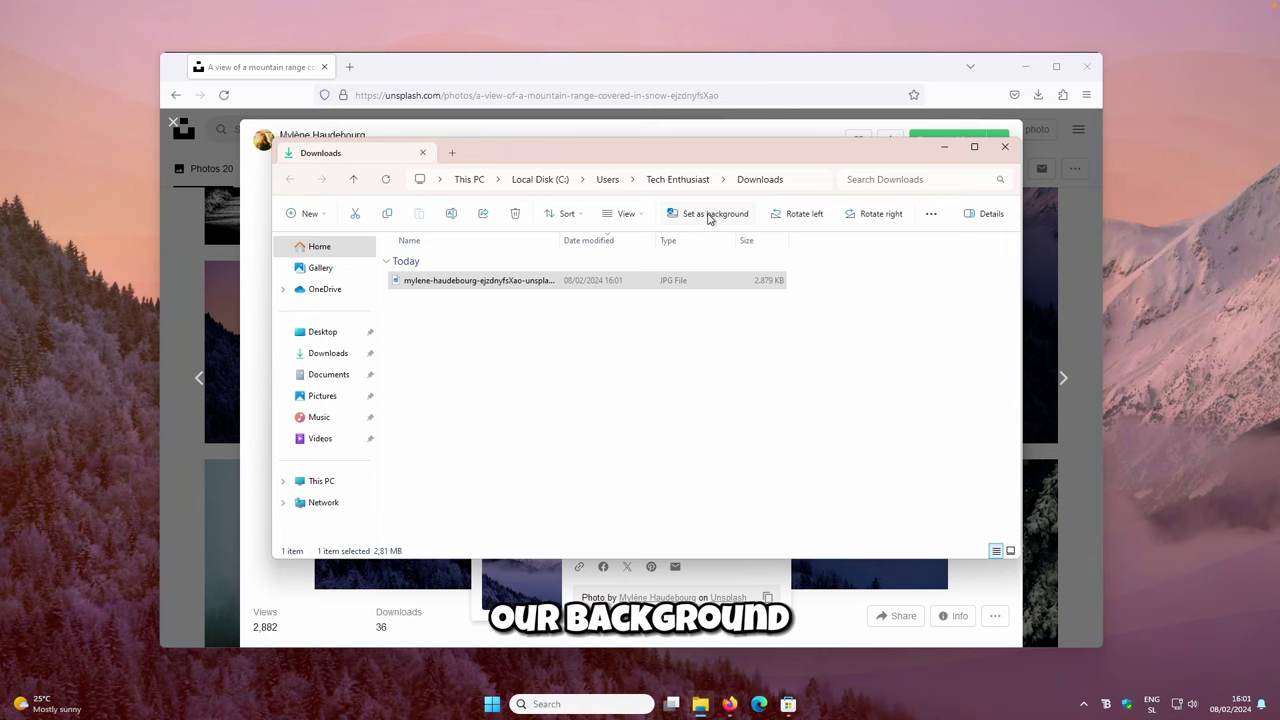
left_click(944, 146)
left_click(1026, 68)
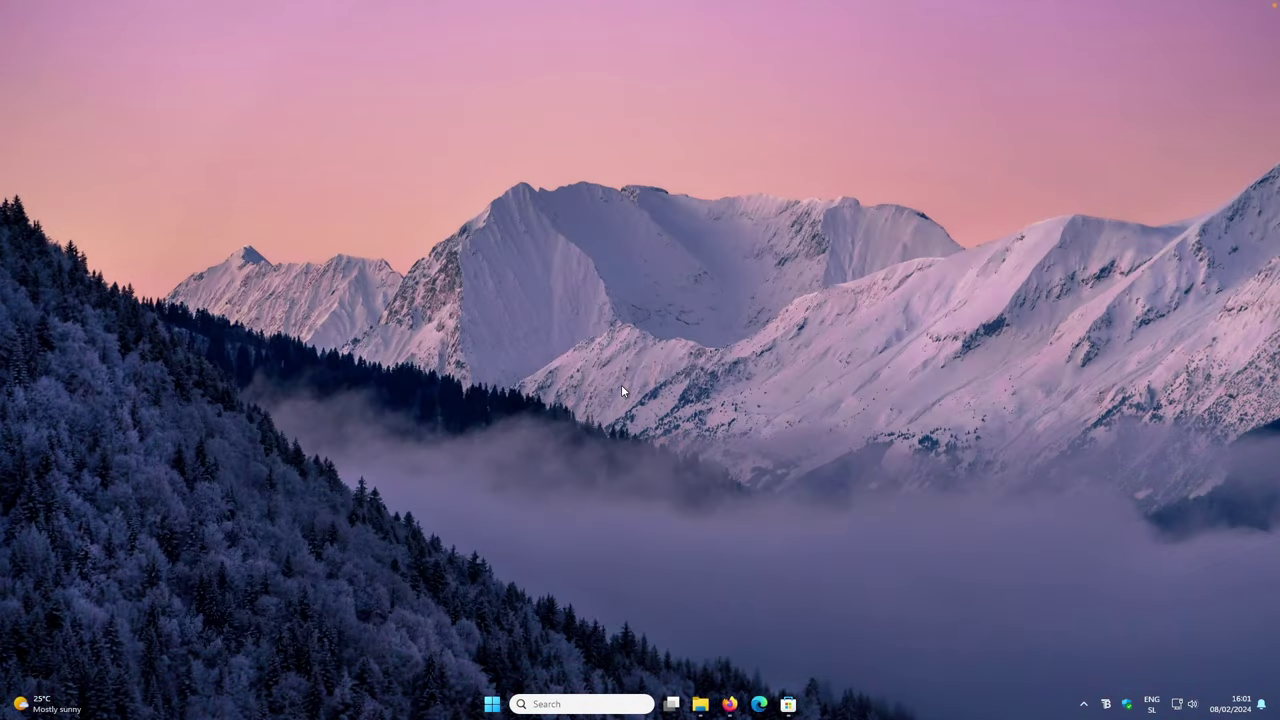
Return to Firefox, go to rainmeter.net and download the Rainmeter 4.5.18 installer.
left_click(730, 704)
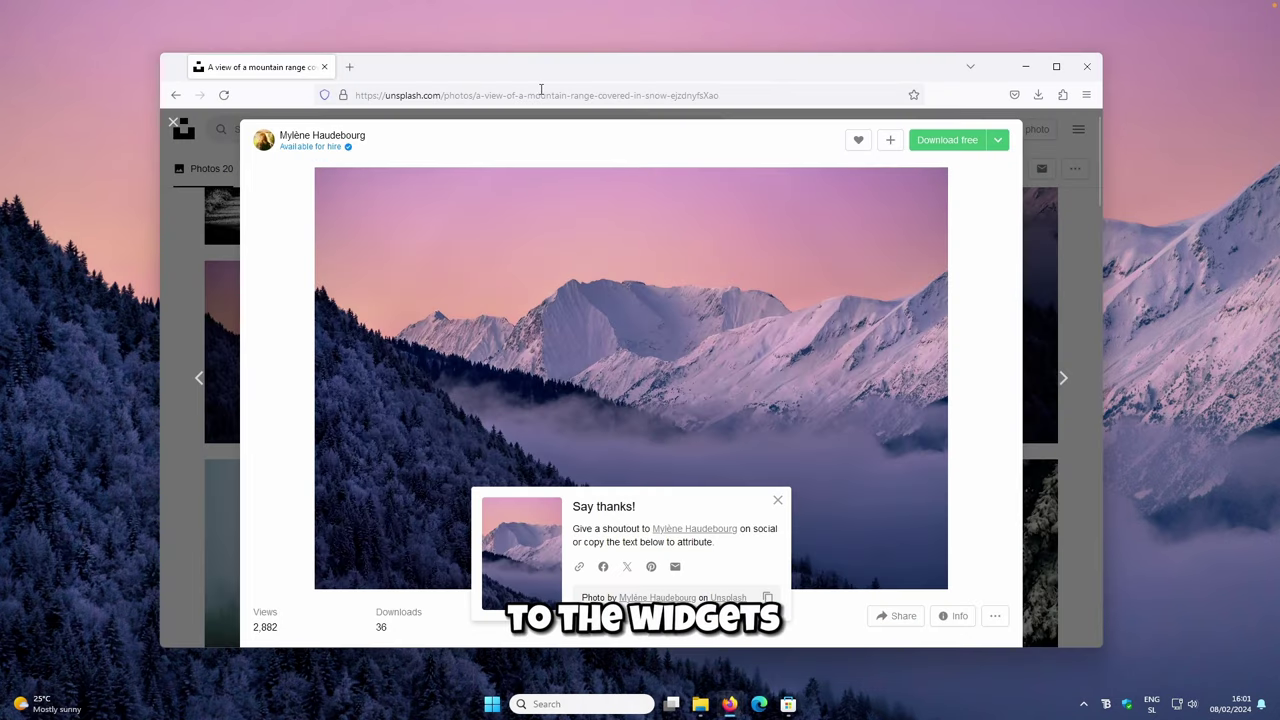
left_click(541, 87)
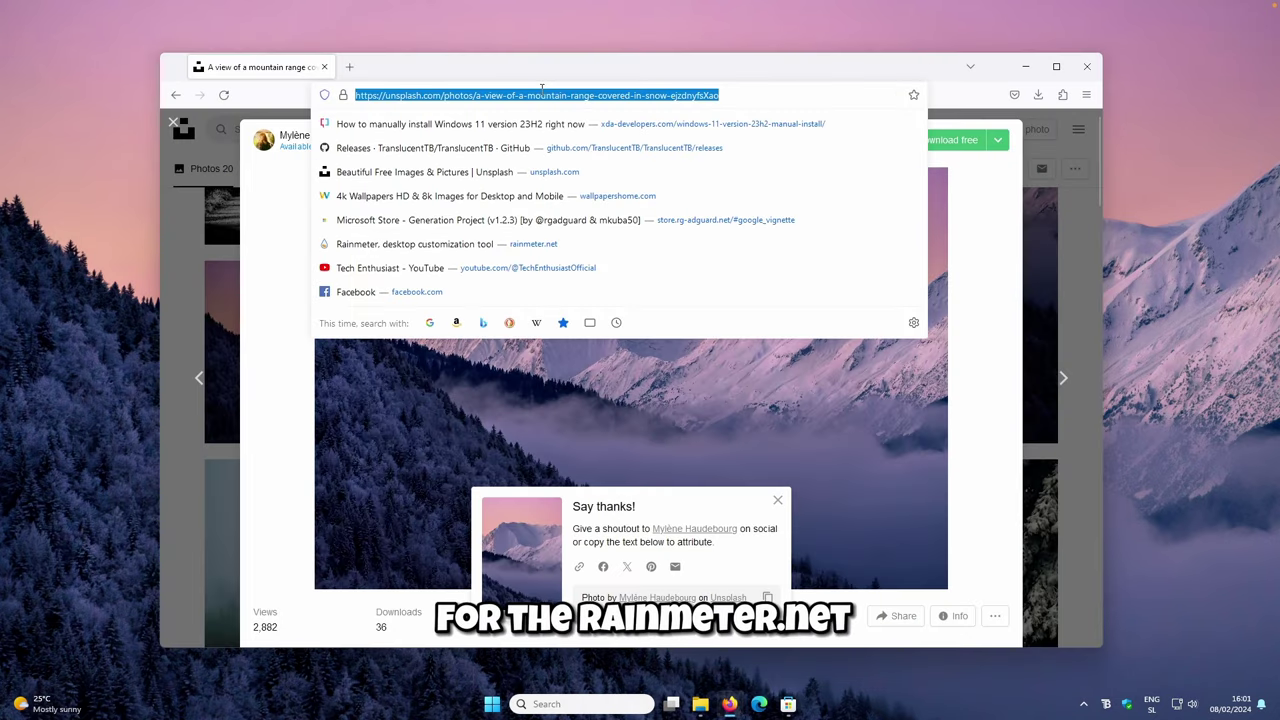
type("rainmeter.net")
key("Return")
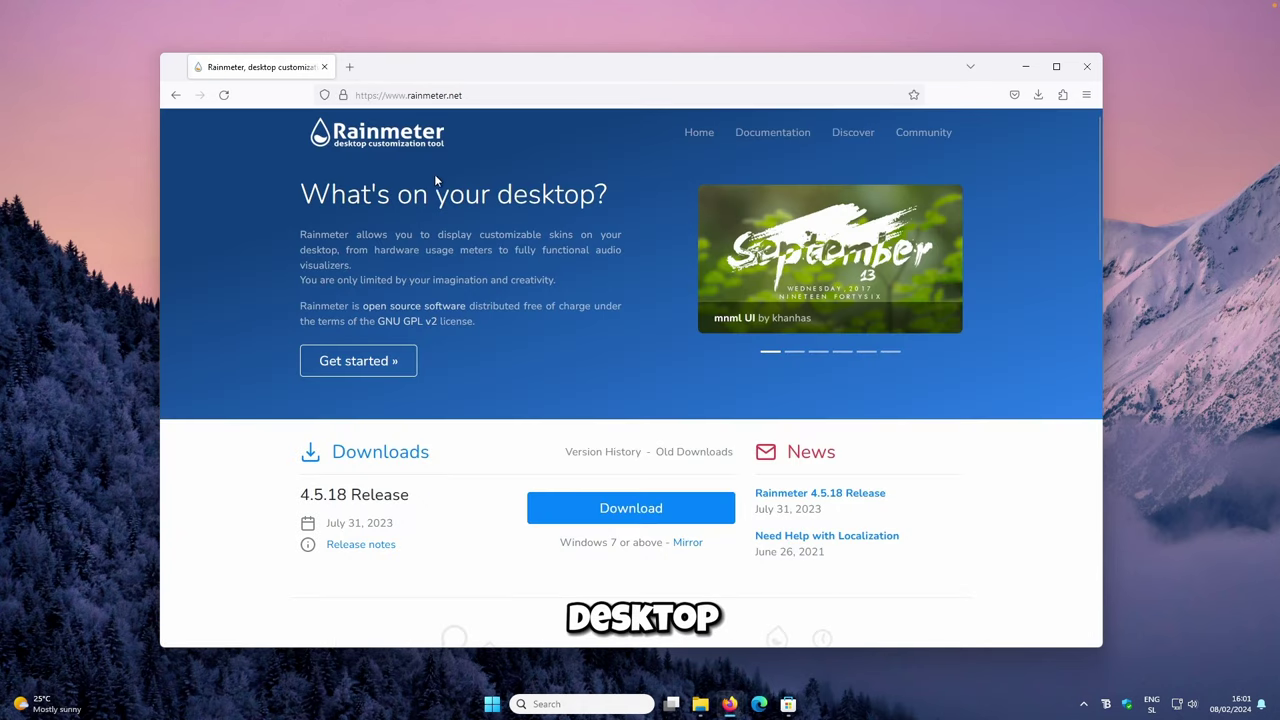
left_click(657, 508)
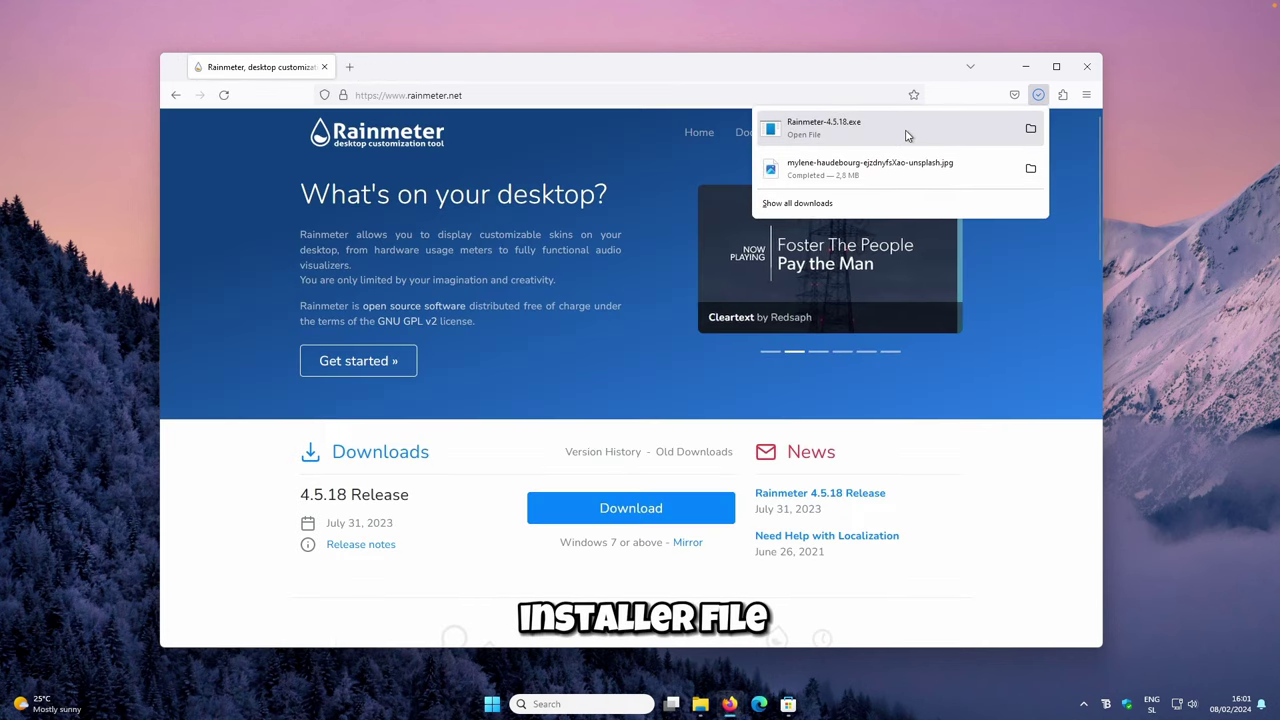
Install Rainmeter 4.5.18 in English as a standard installation, finish with Run Rainmeter enabled and minimize Firefox.
left_click(915, 134)
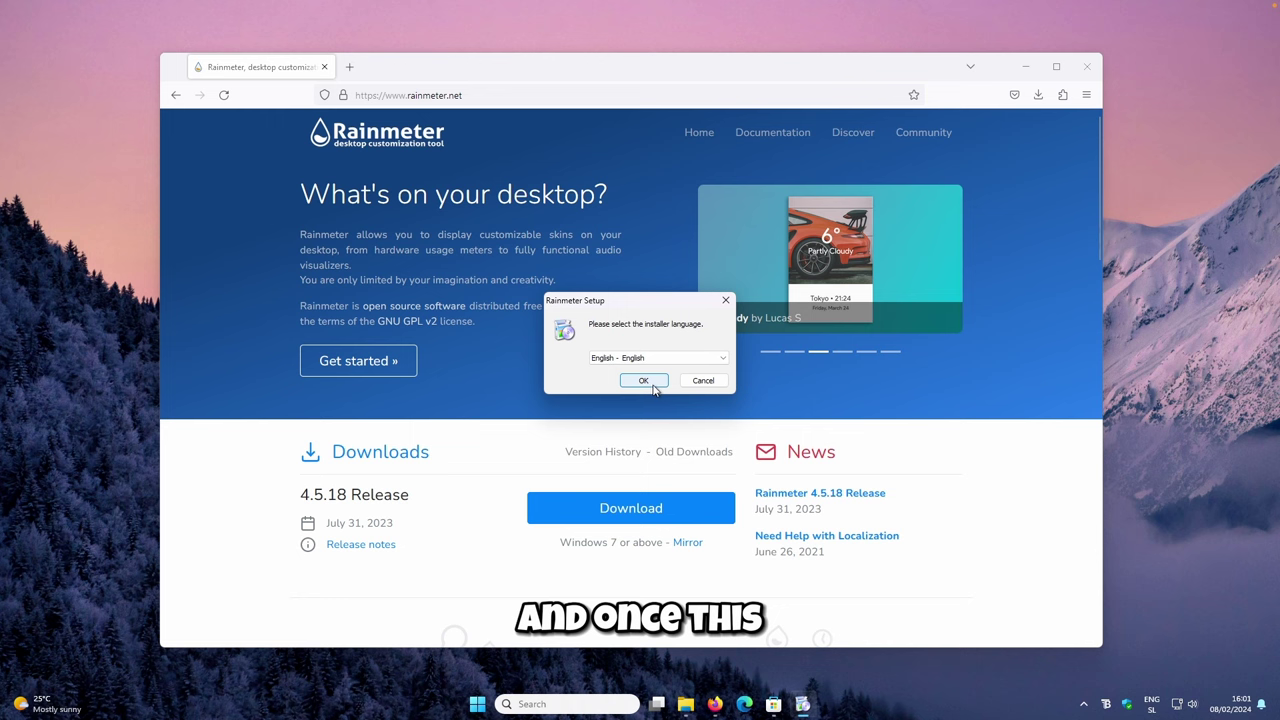
left_click(650, 385)
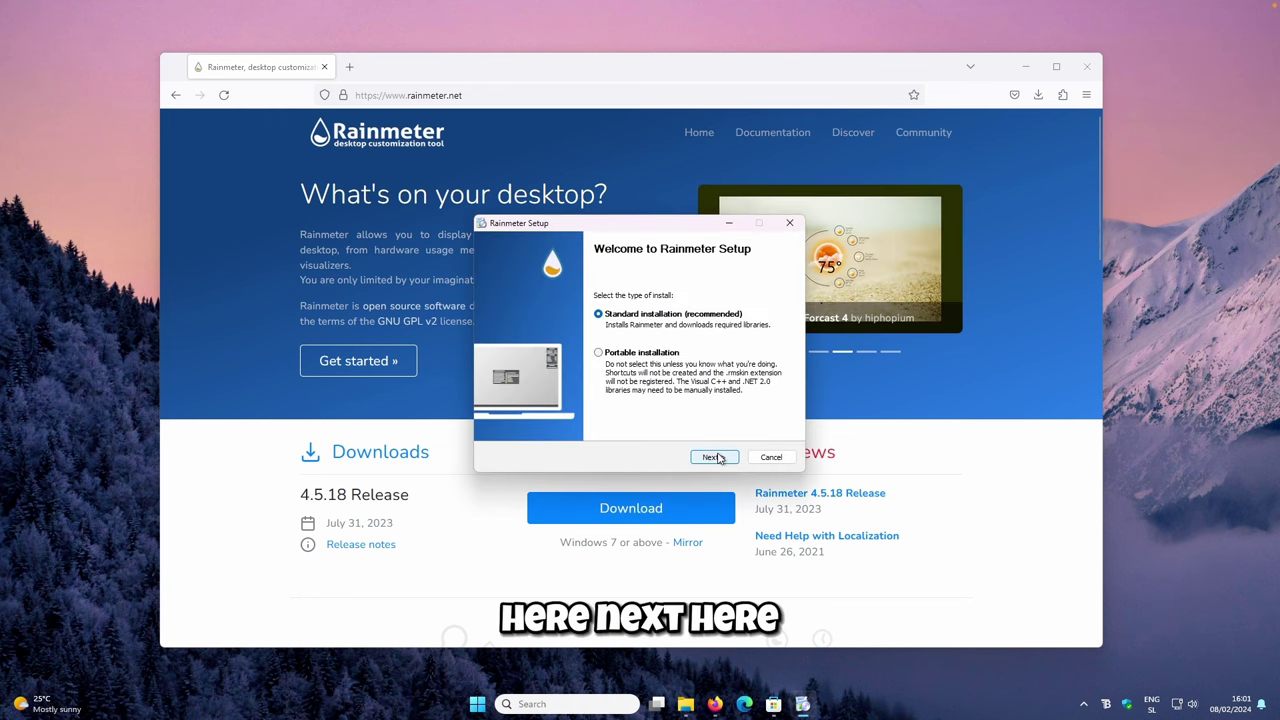
left_click(718, 457)
left_click(719, 457)
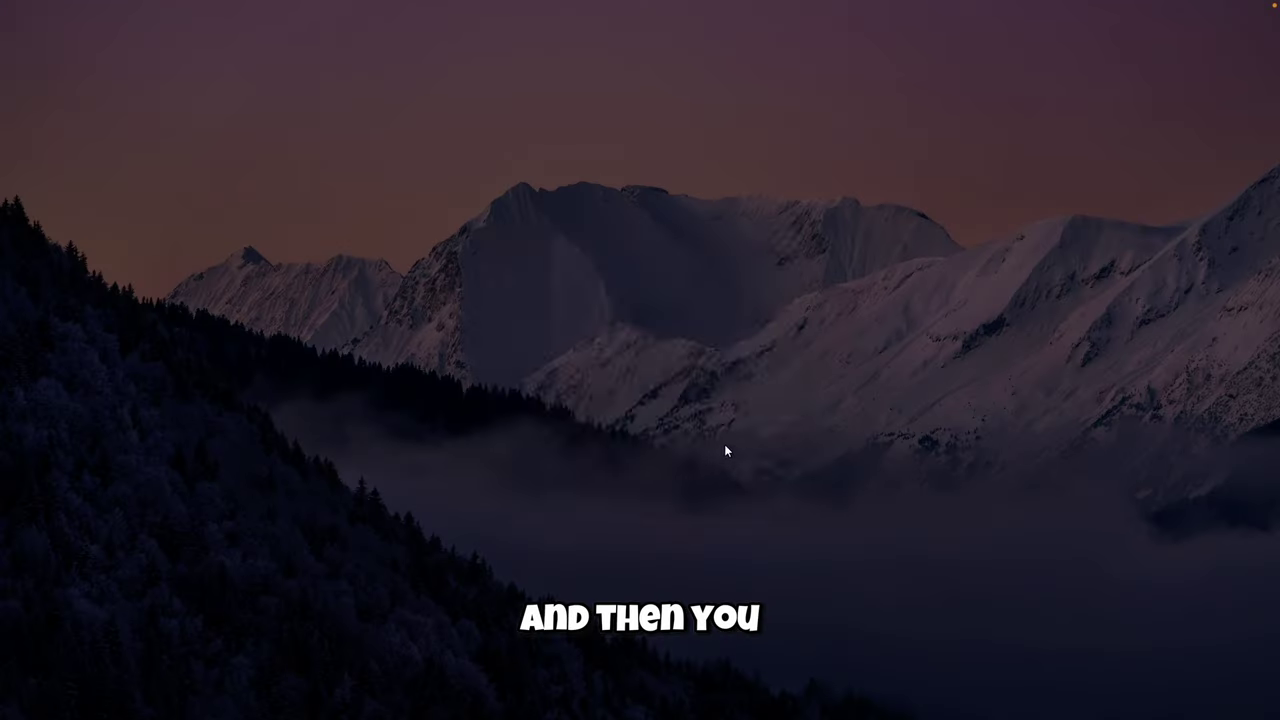
left_click(600, 466)
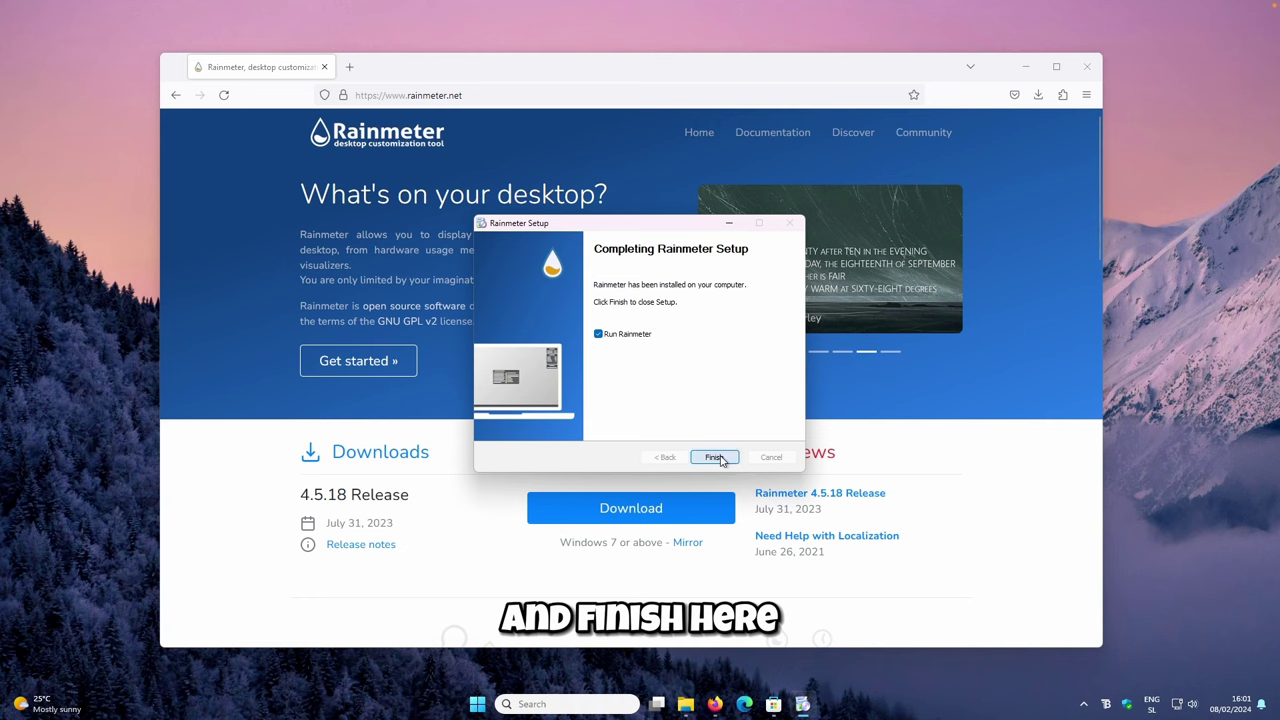
left_click(716, 457)
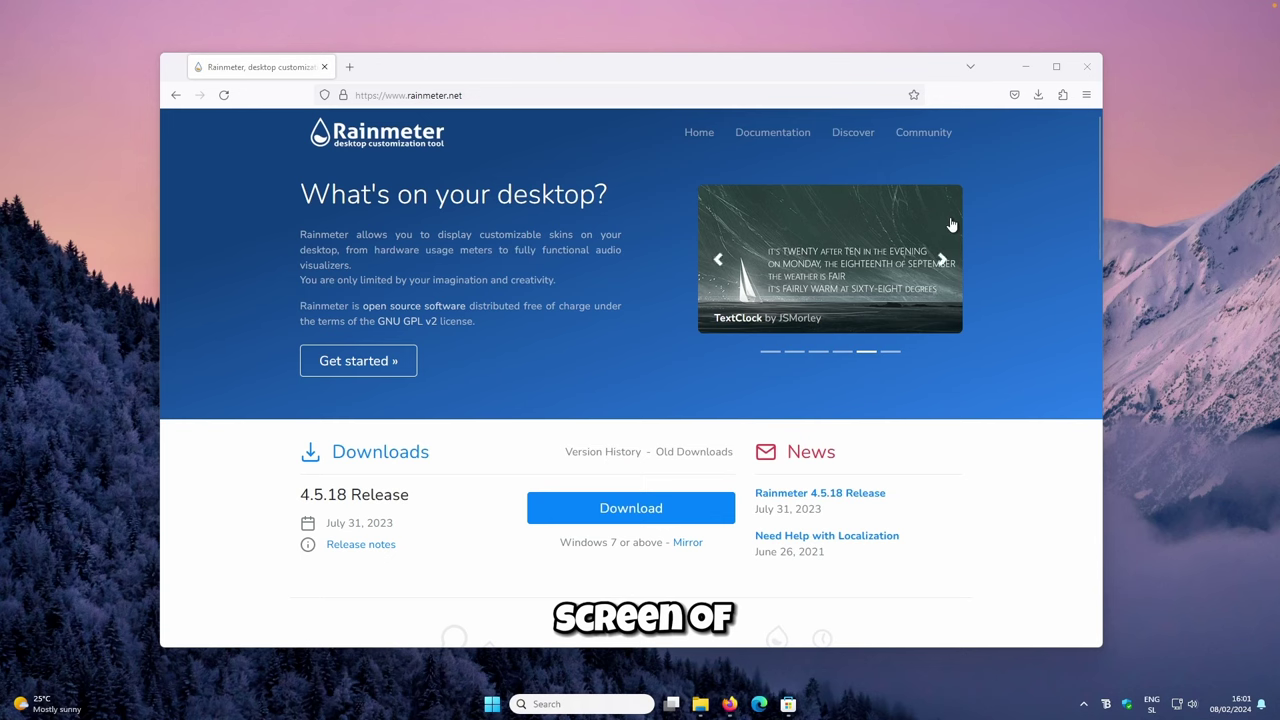
left_click(1025, 66)
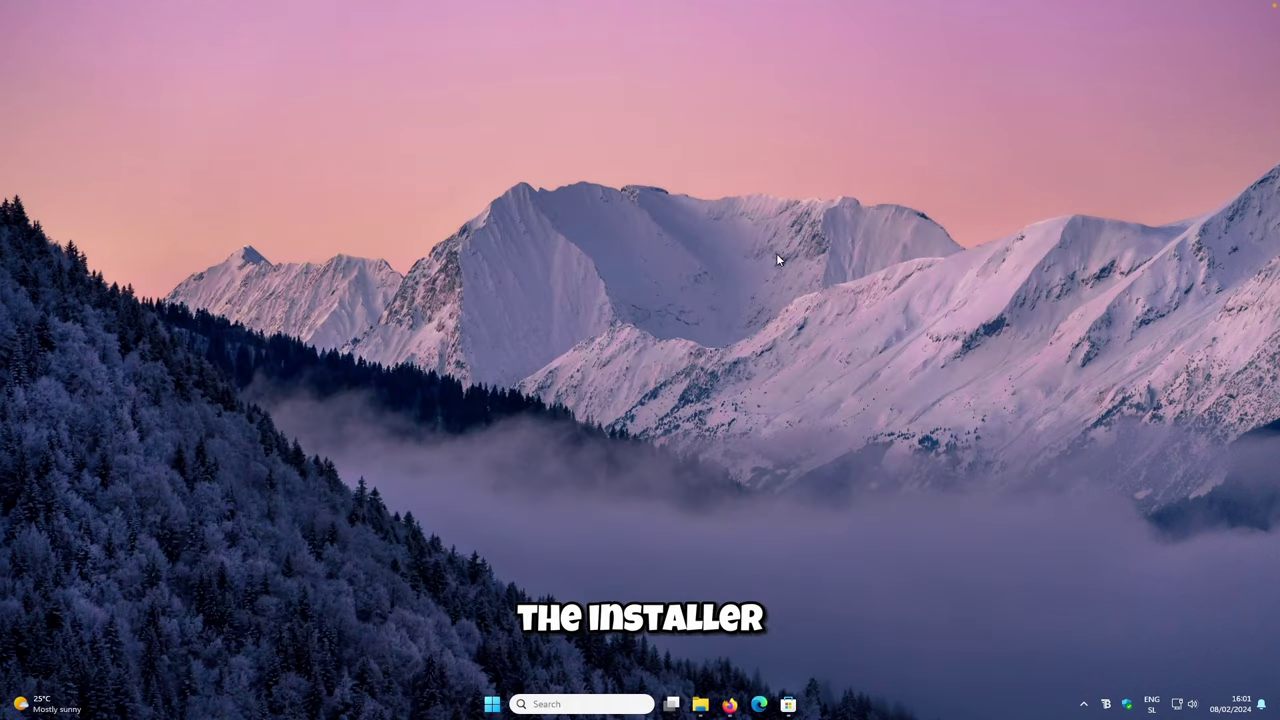
Return to Firefox and open the Mond Rainmeter theme page at visualskins.com/skin/mond.
left_click(730, 704)
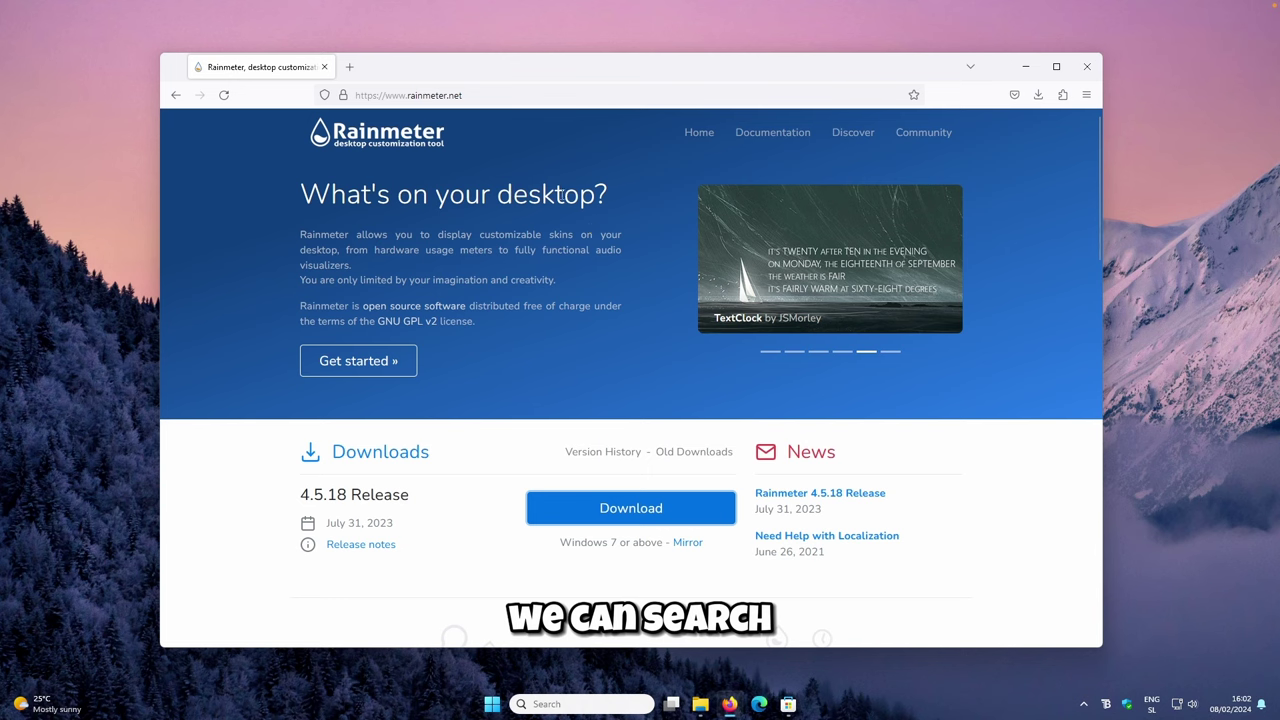
left_click(500, 95)
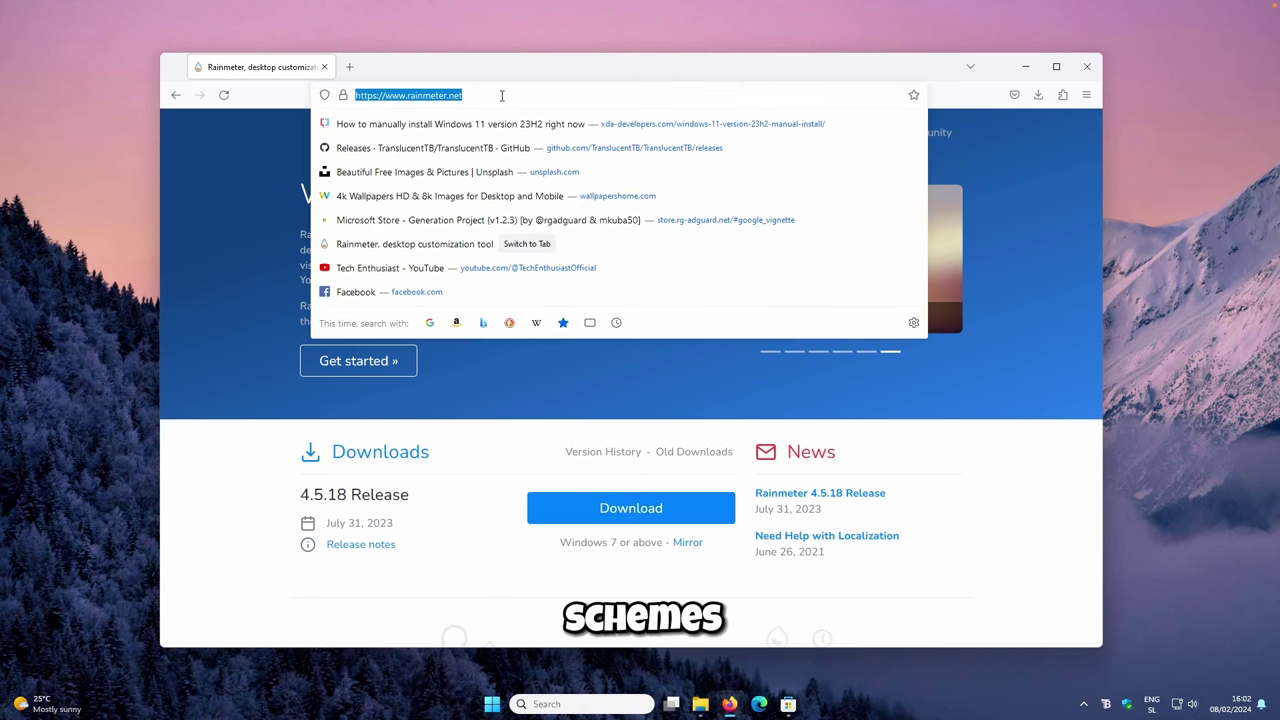
type("mont")
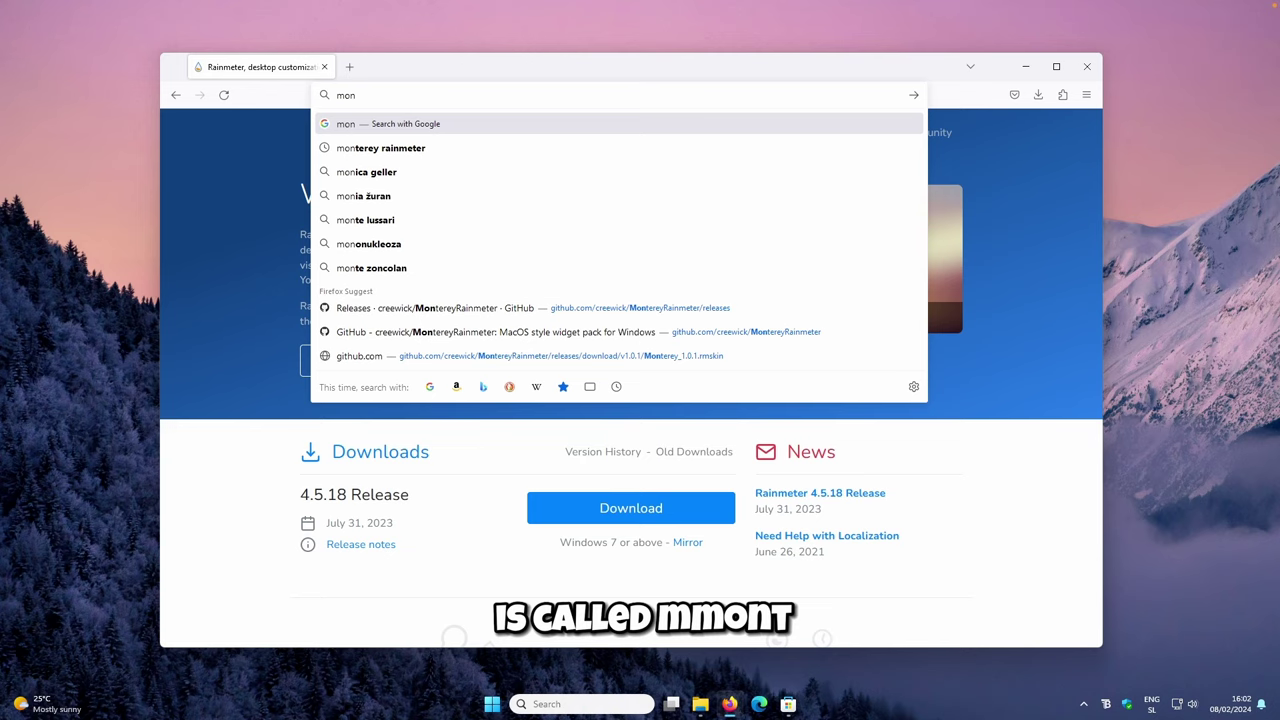
left_click(380, 147)
left_click(466, 281)
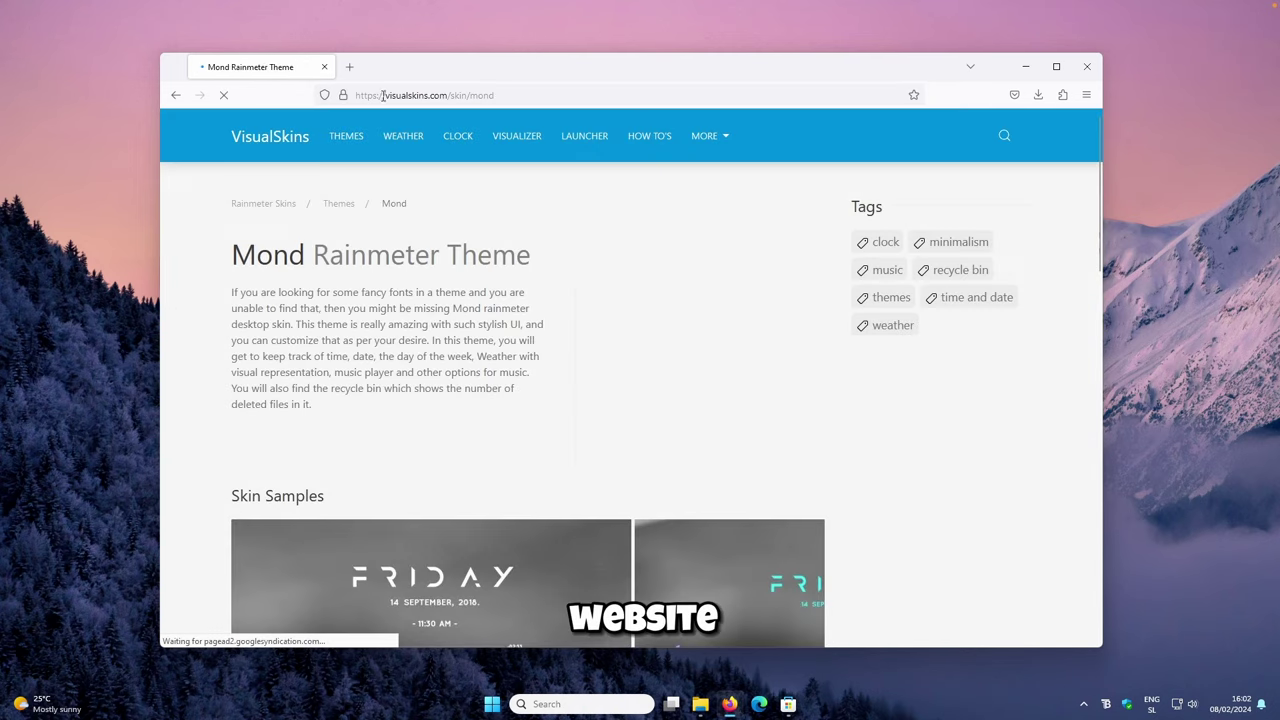
Look over the Mond theme's skin samples and download mond.rmskin.
left_click_drag(386, 95, 490, 95)
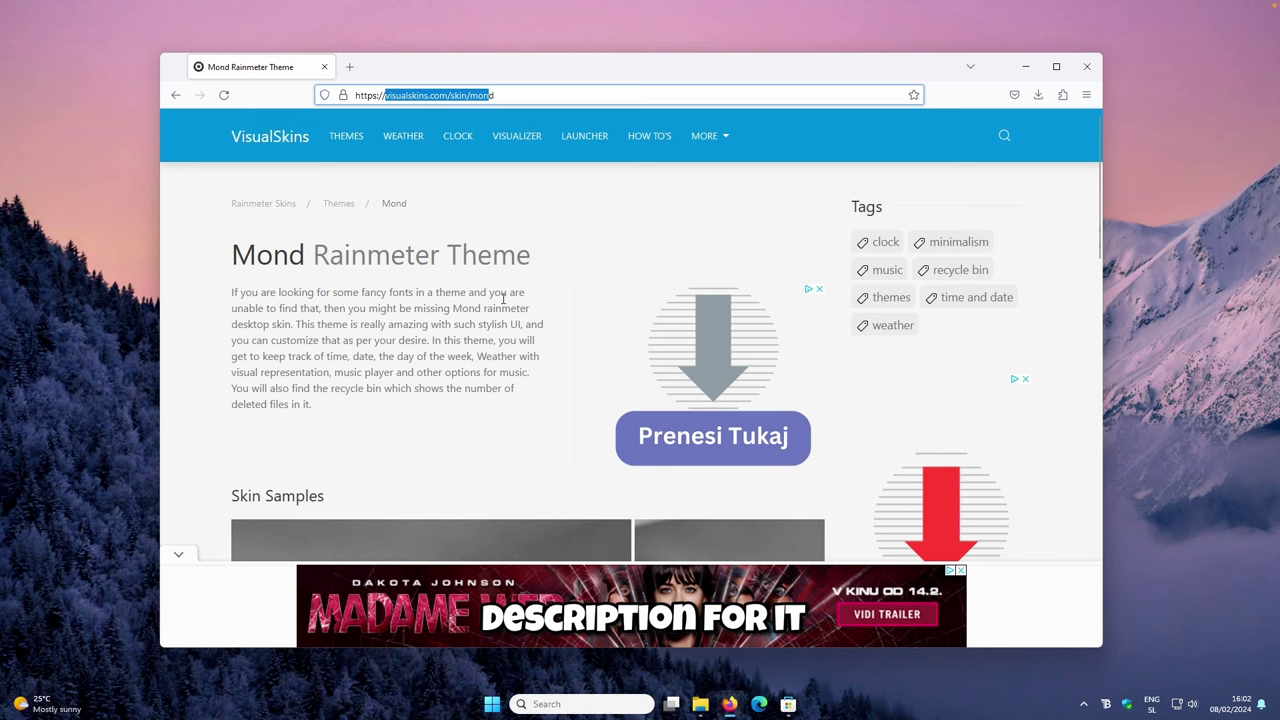
scroll(509, 293, "down", 2)
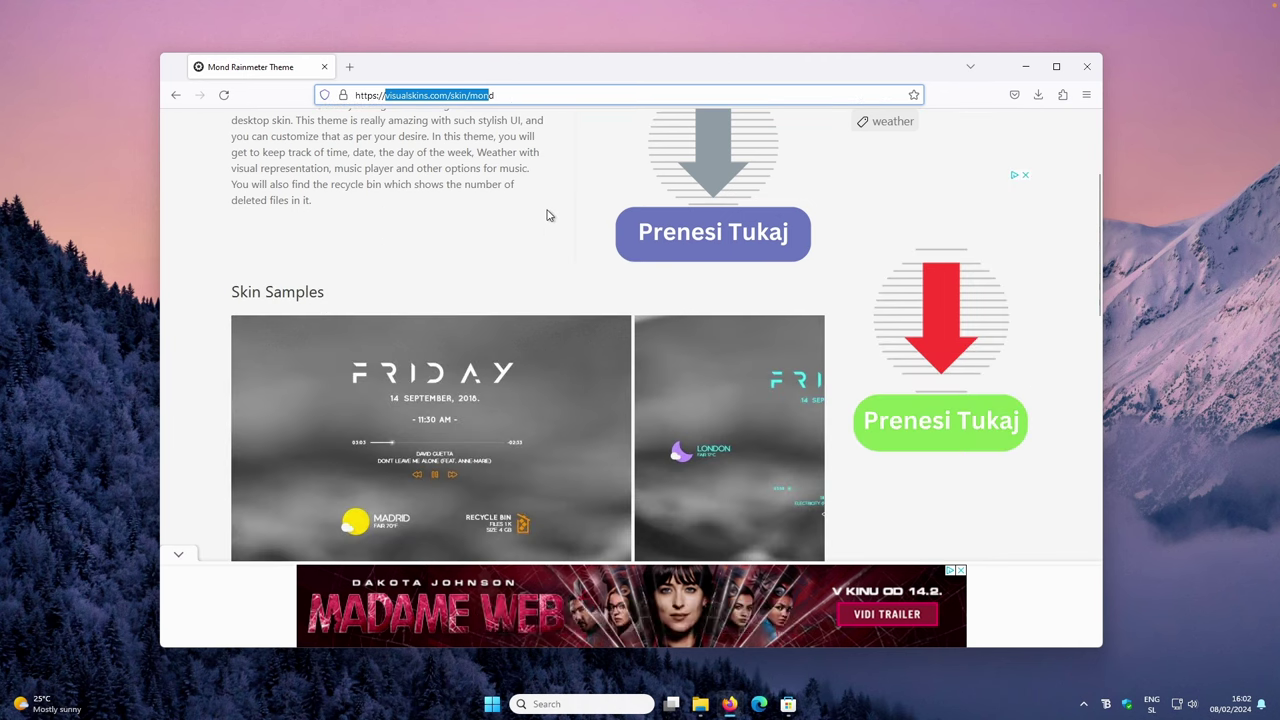
scroll(569, 245, "down", 5)
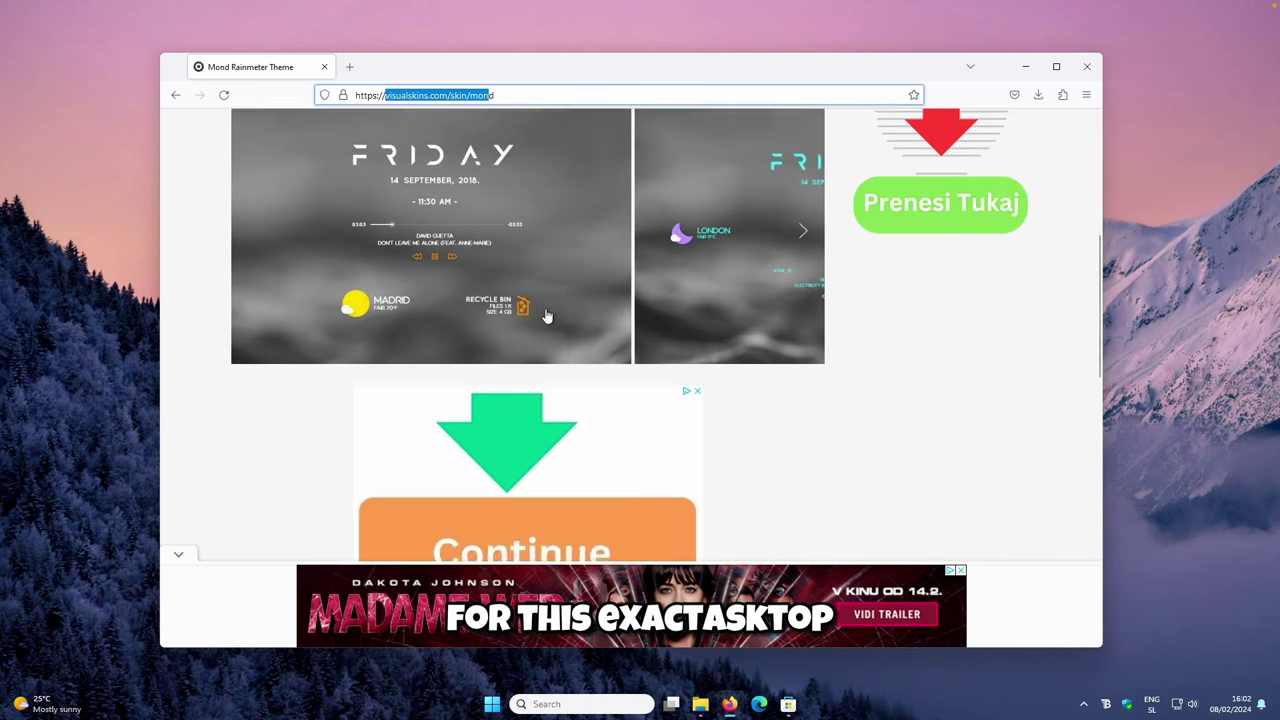
scroll(400, 380, "up", 2)
left_click(332, 423)
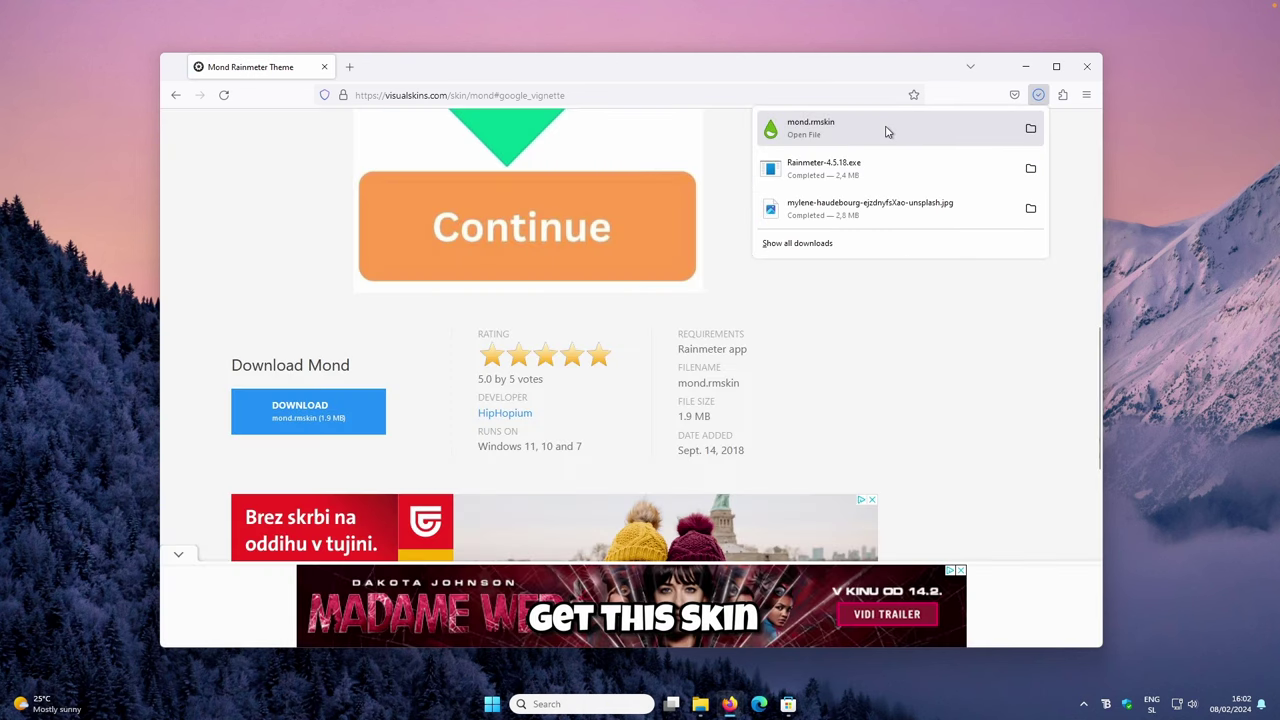
Search VisualSkins for "mii power", download mii-power.rmskin from the Mii Power page and minimize Firefox.
scroll(646, 181, "up", 5)
left_click(1031, 128)
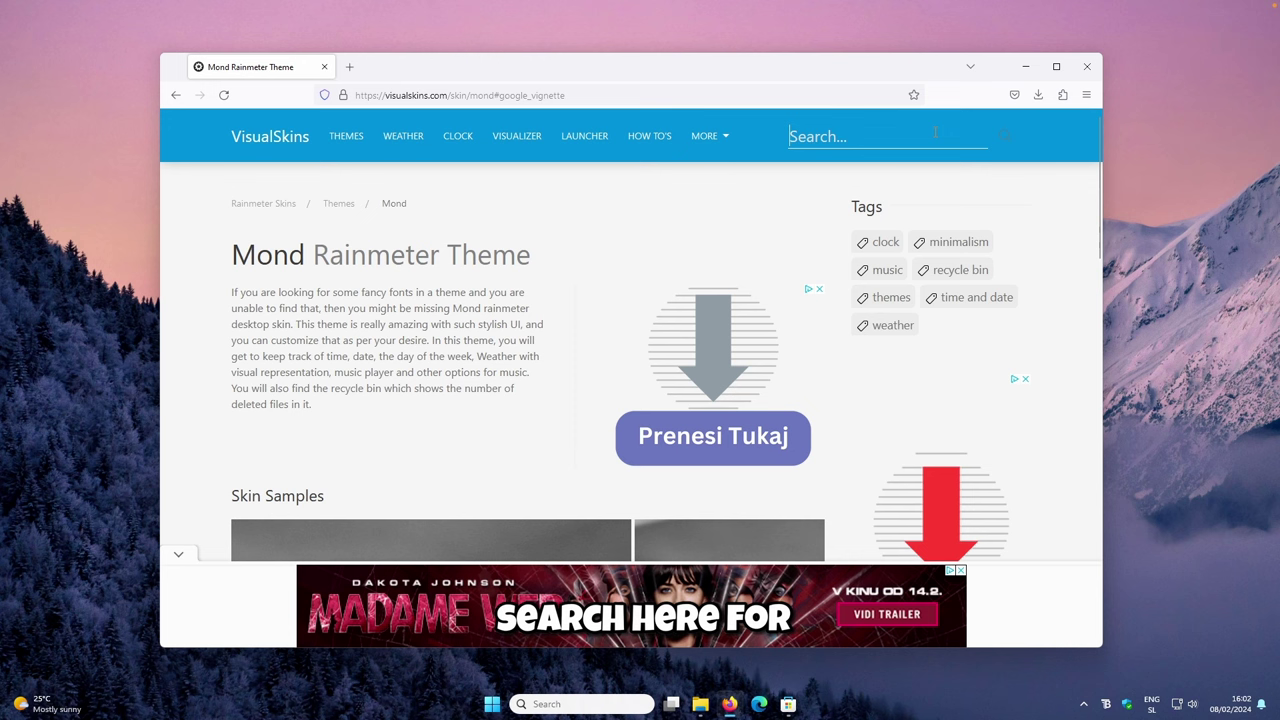
left_click(806, 136)
type("mii power")
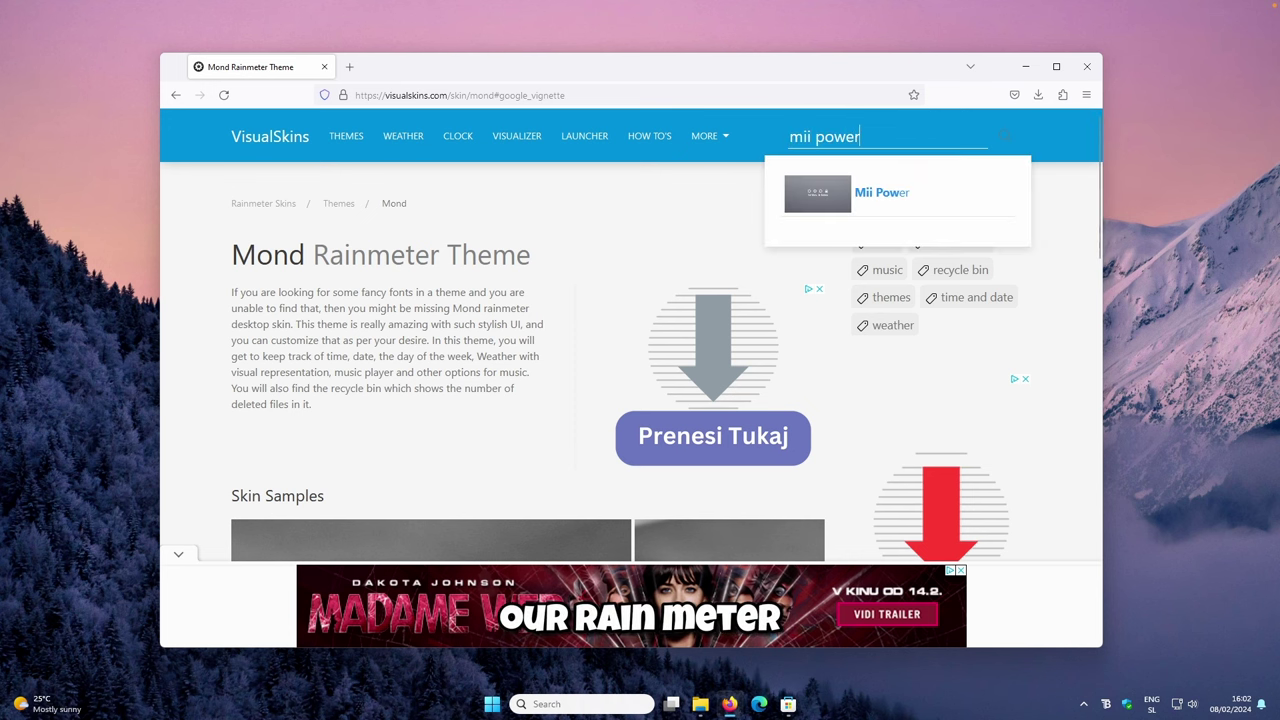
key("Return")
scroll(530, 221, "down", 5)
scroll(530, 221, "down", 3)
left_click(345, 348)
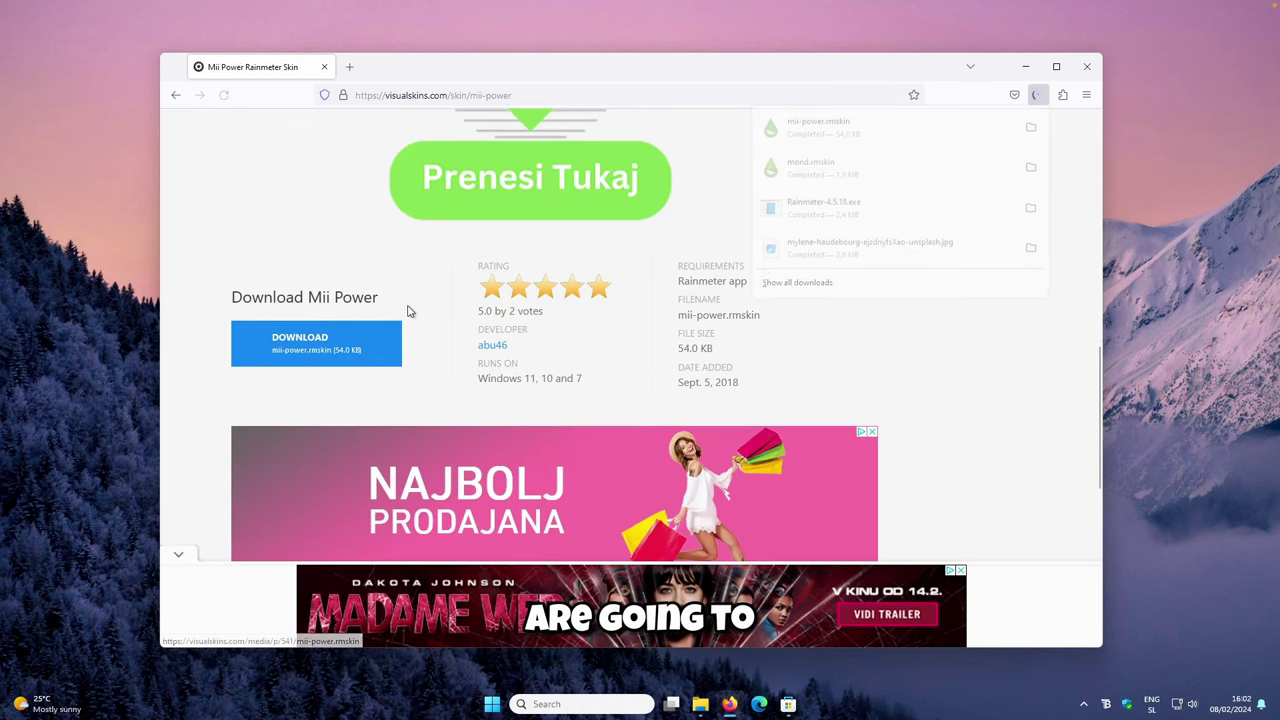
left_click(1025, 66)
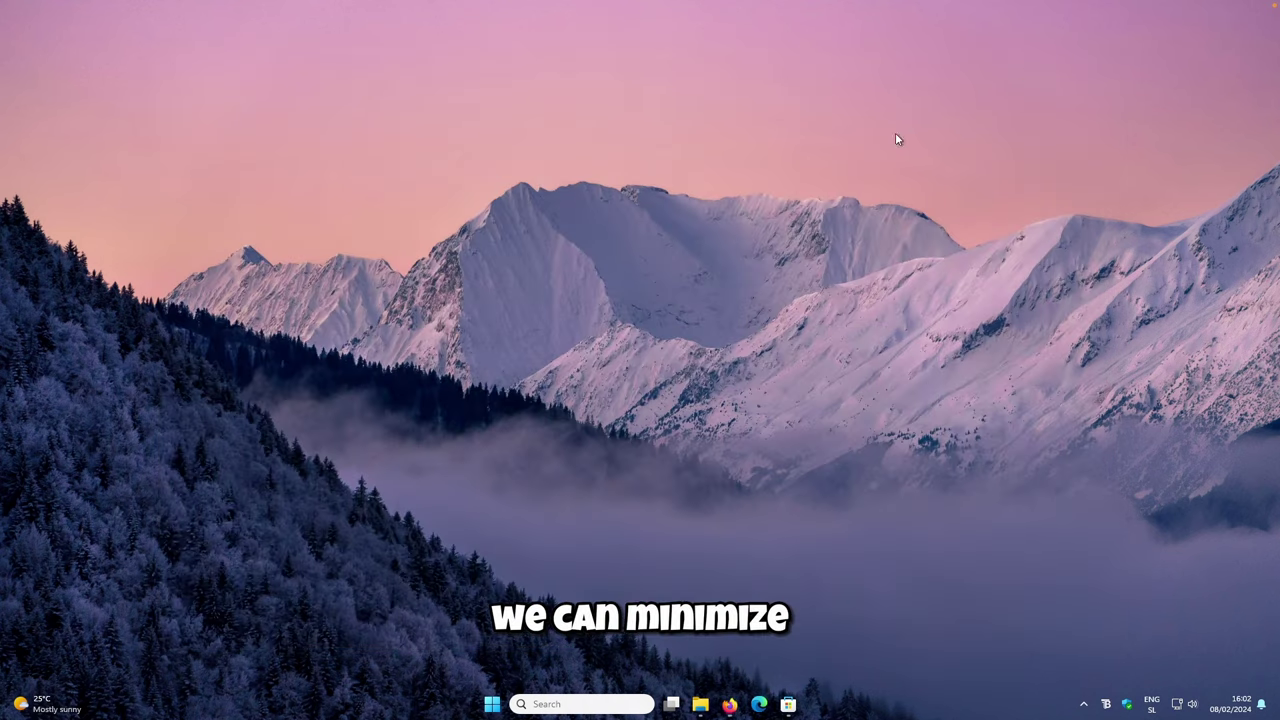
Switch to File Explorer, install the mond skin from Downloads with its included layout, close the Mond settings and minimize the folder.
left_click(700, 704)
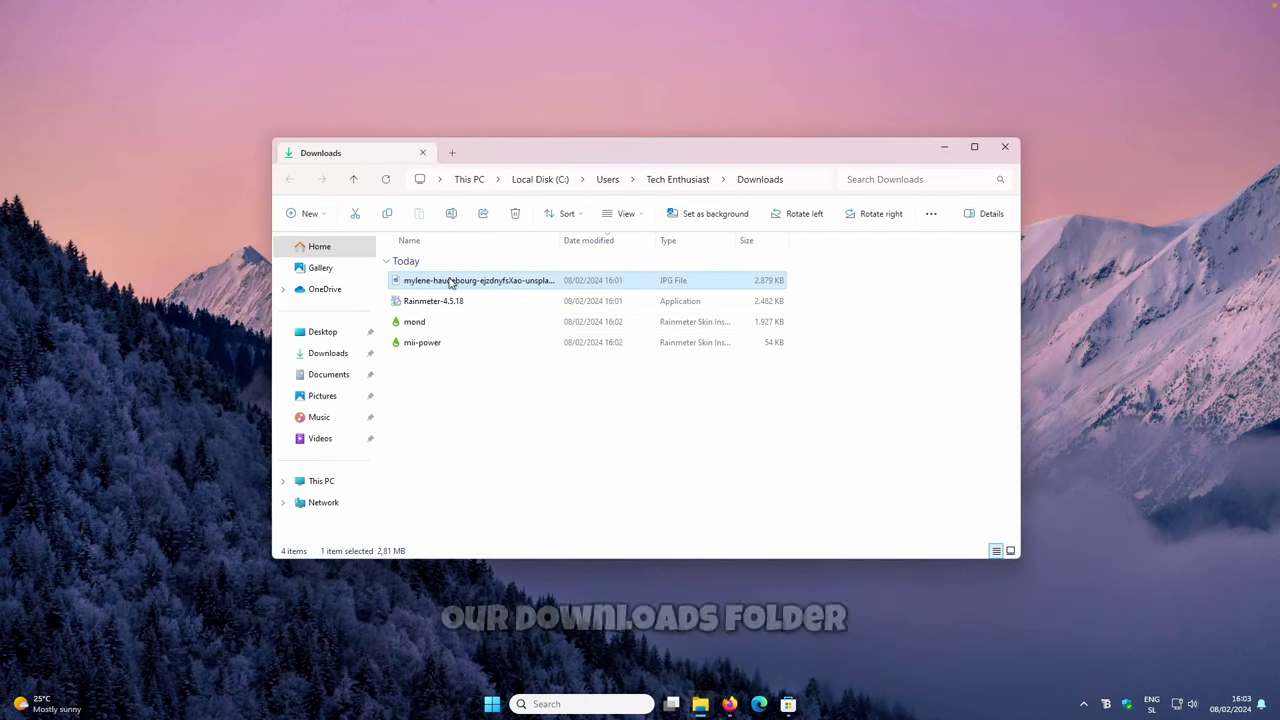
double_click(446, 330)
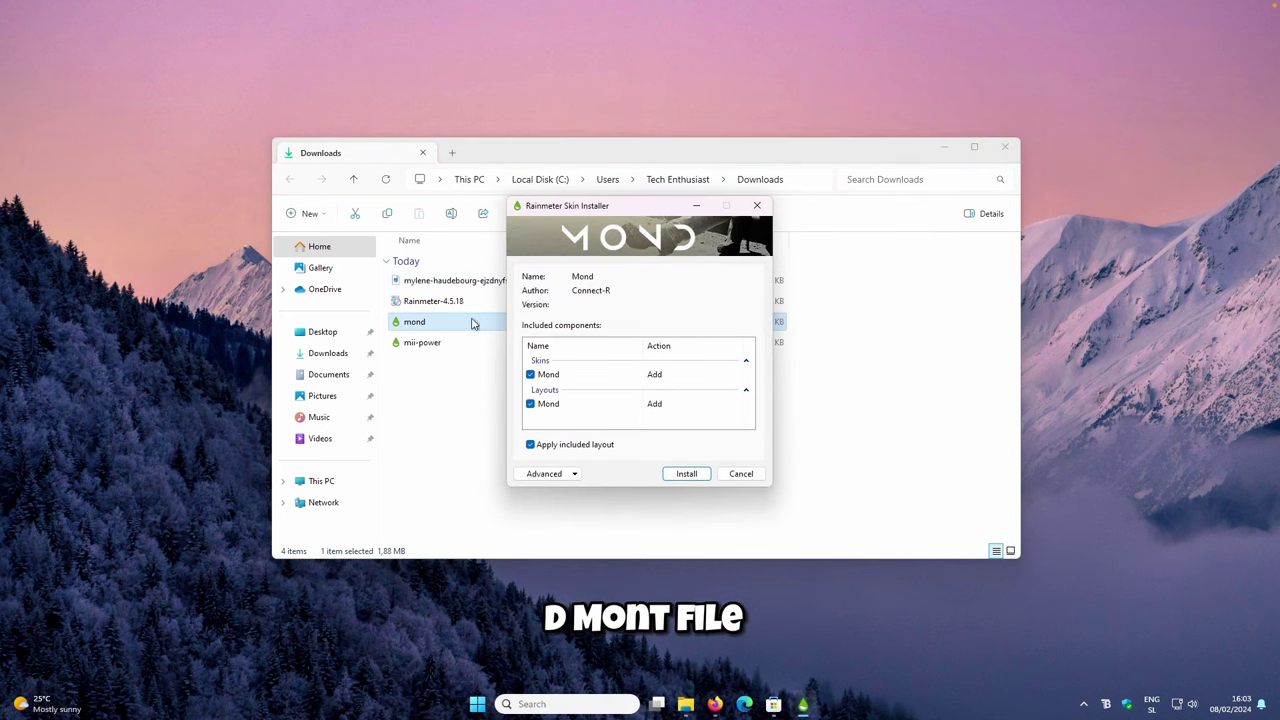
left_click(702, 477)
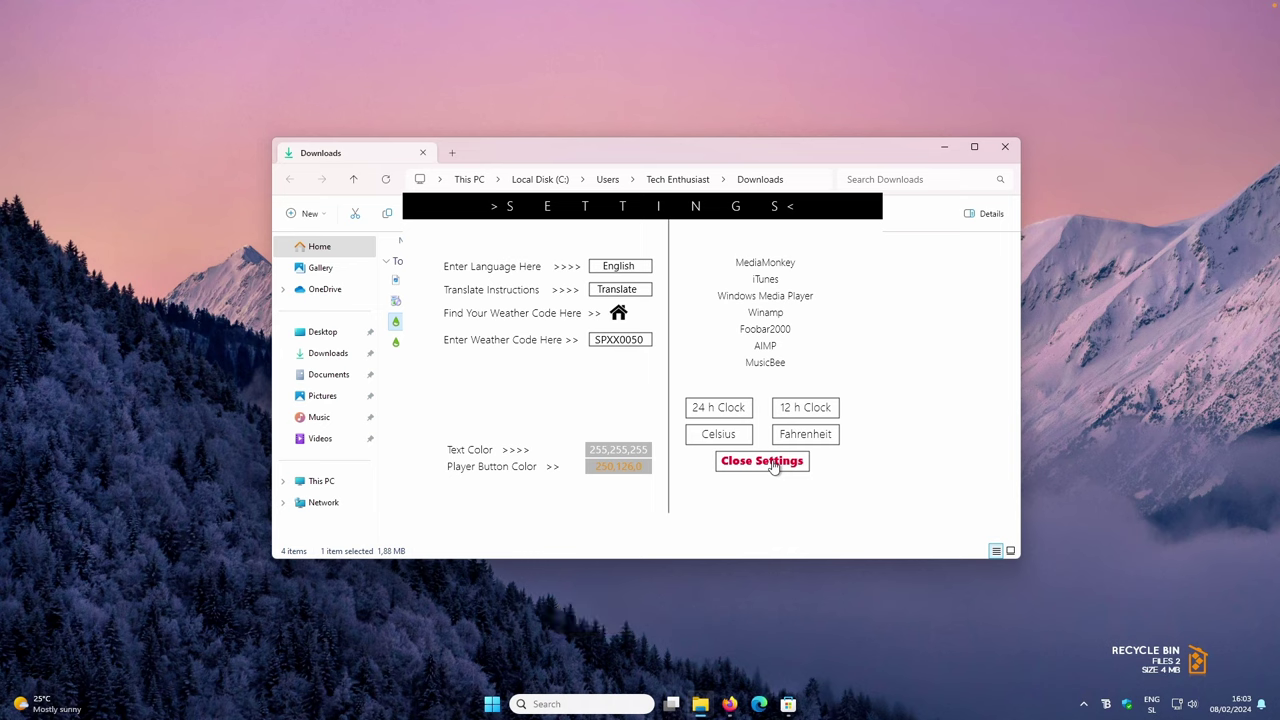
left_click(762, 461)
left_click(944, 146)
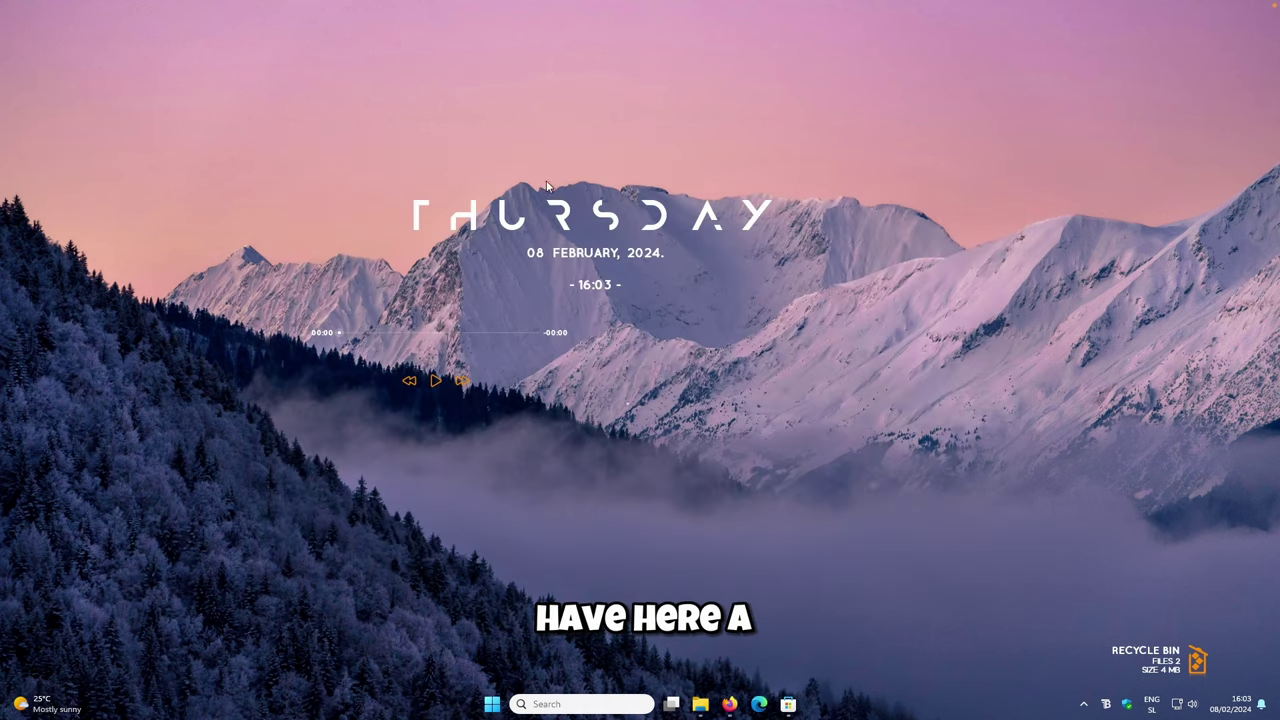
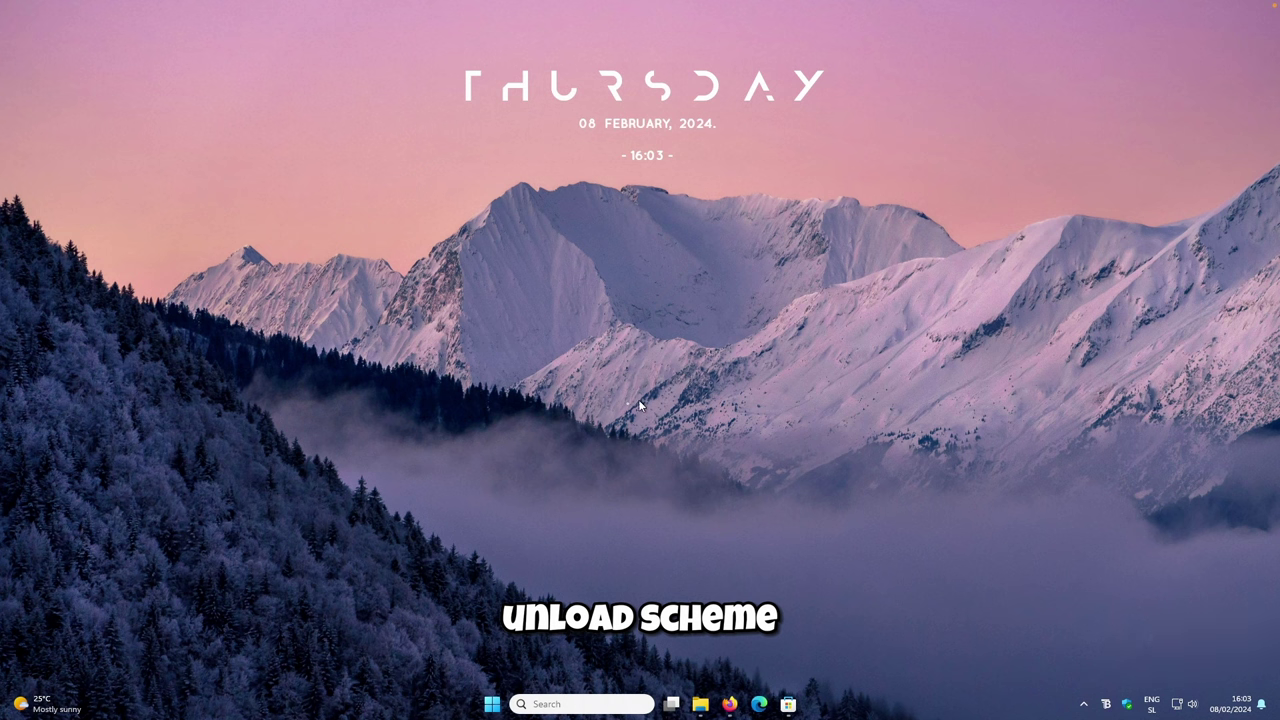
Unload the Mond skin in the middle of the desktop, leaving the clock skin loaded.
right_click(630, 408)
left_click(697, 560)
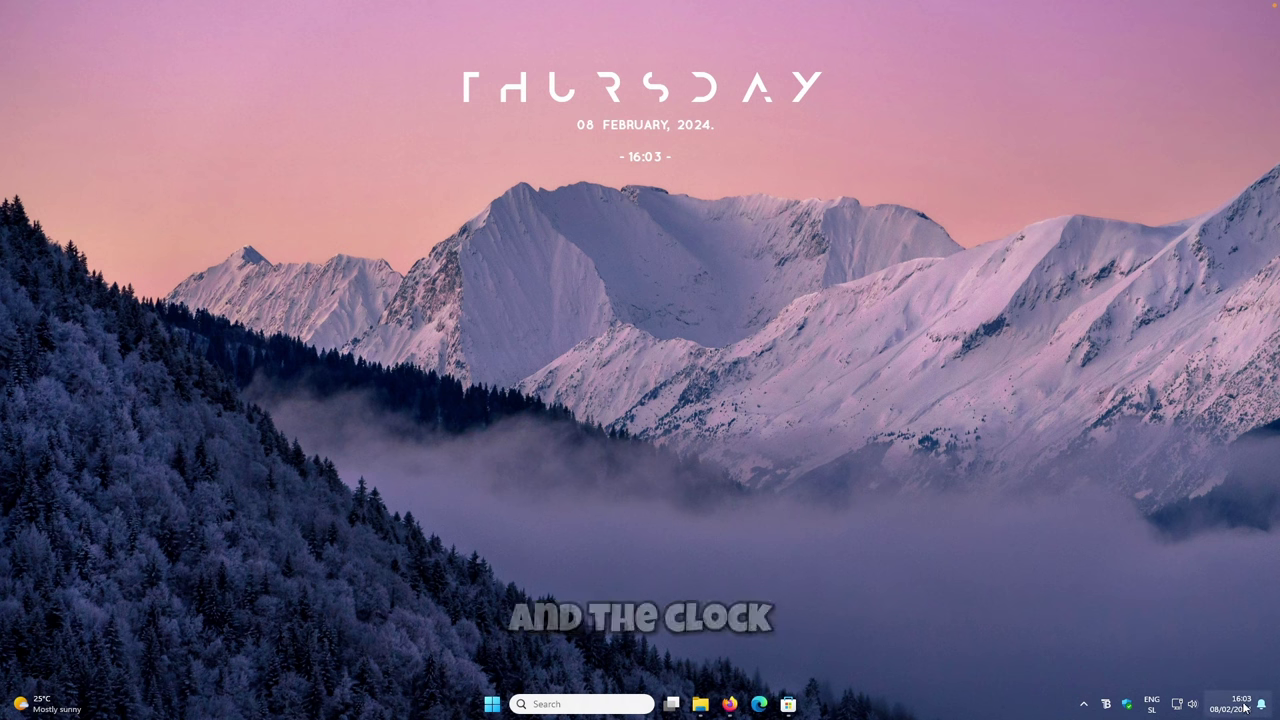
mouse_move(1245, 707)
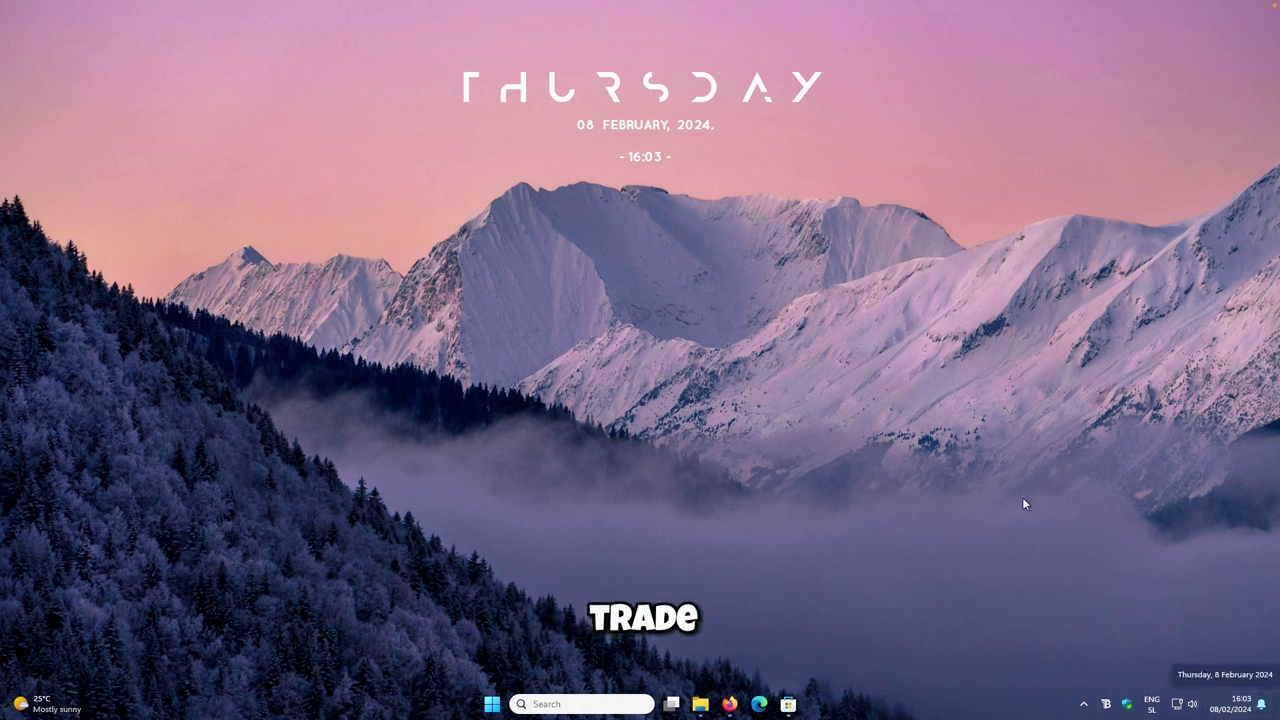
Open the Mond clock skin's file for editing in Notepad and dismiss the autosave tip.
right_click(660, 93)
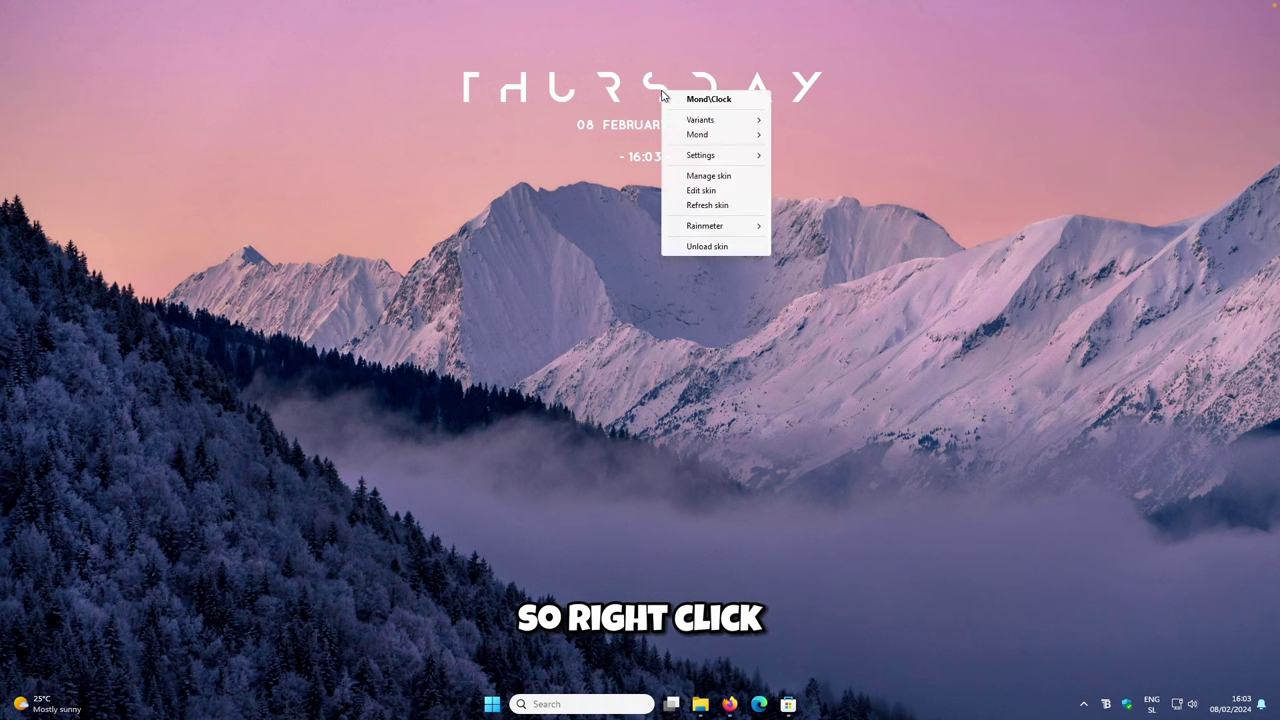
left_click(701, 192)
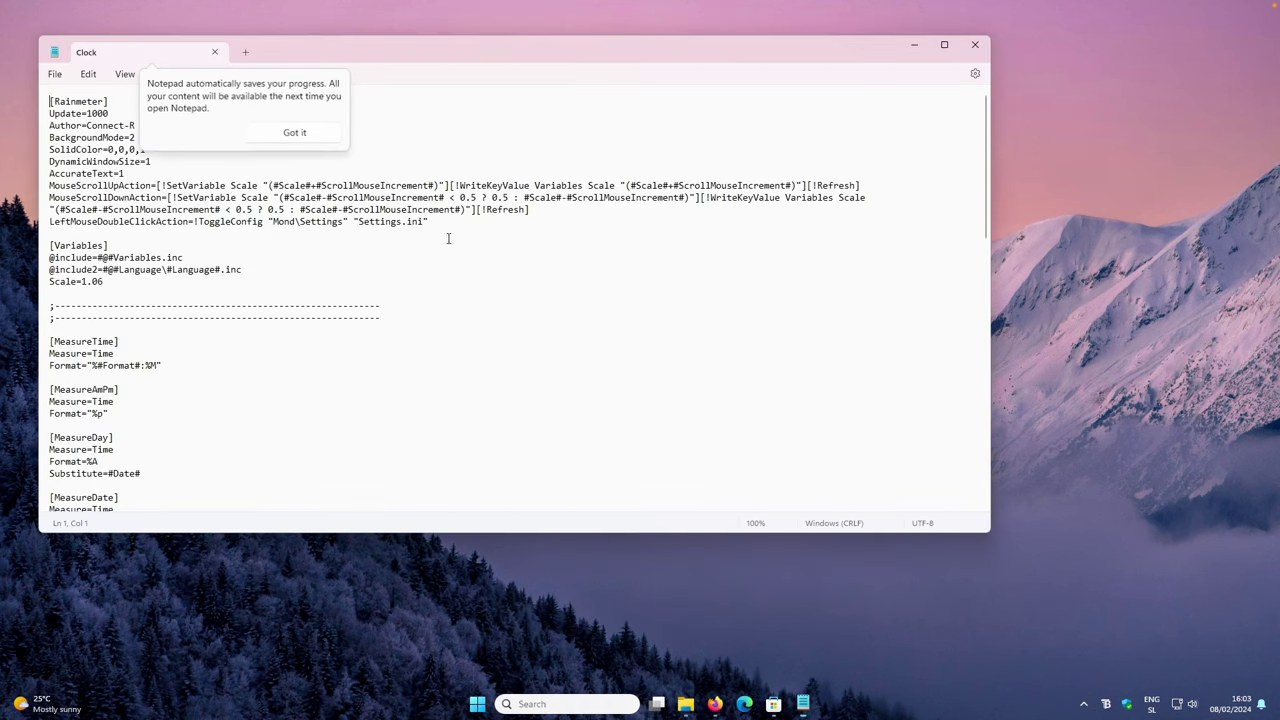
scroll(448, 238, "down", 10)
left_click(329, 137)
Delete the [MeterDate], [Meter12hClock] and [Meter24hClock] sections from the Clock file, along with surplus blank lines before [MeterDay].
scroll(334, 223, "down", 5)
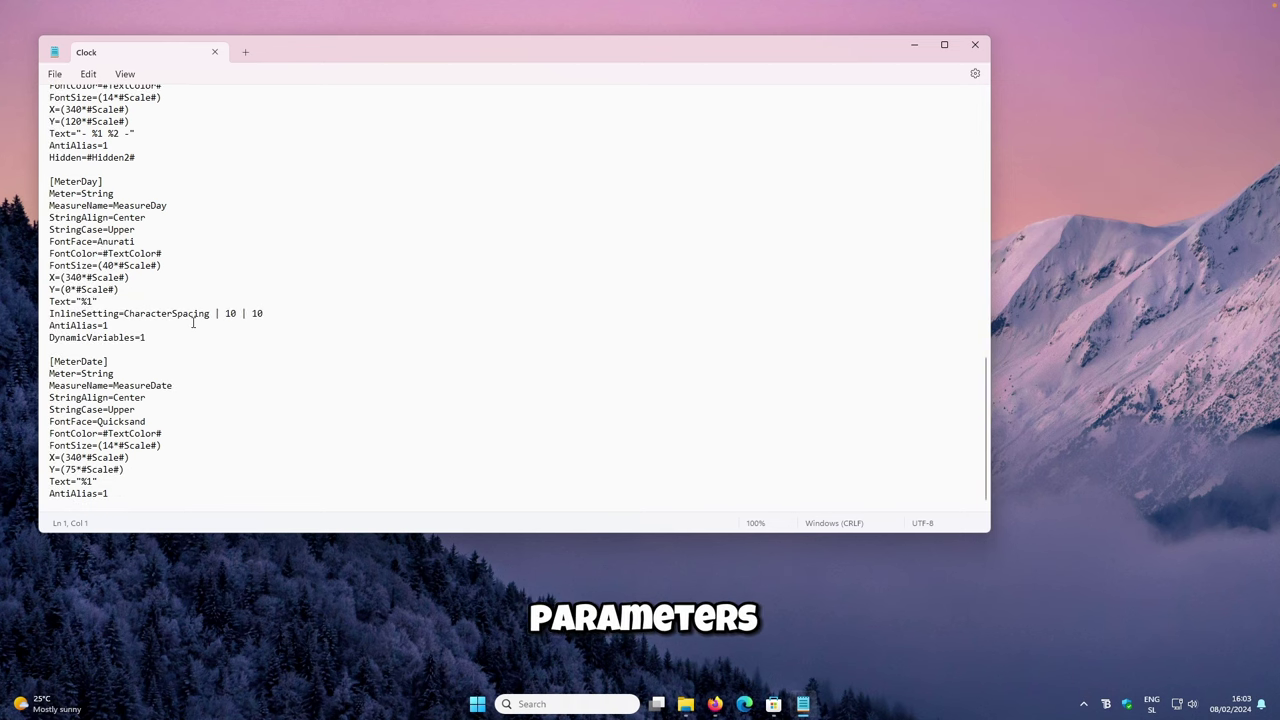
left_click_drag(120, 494, 45, 364)
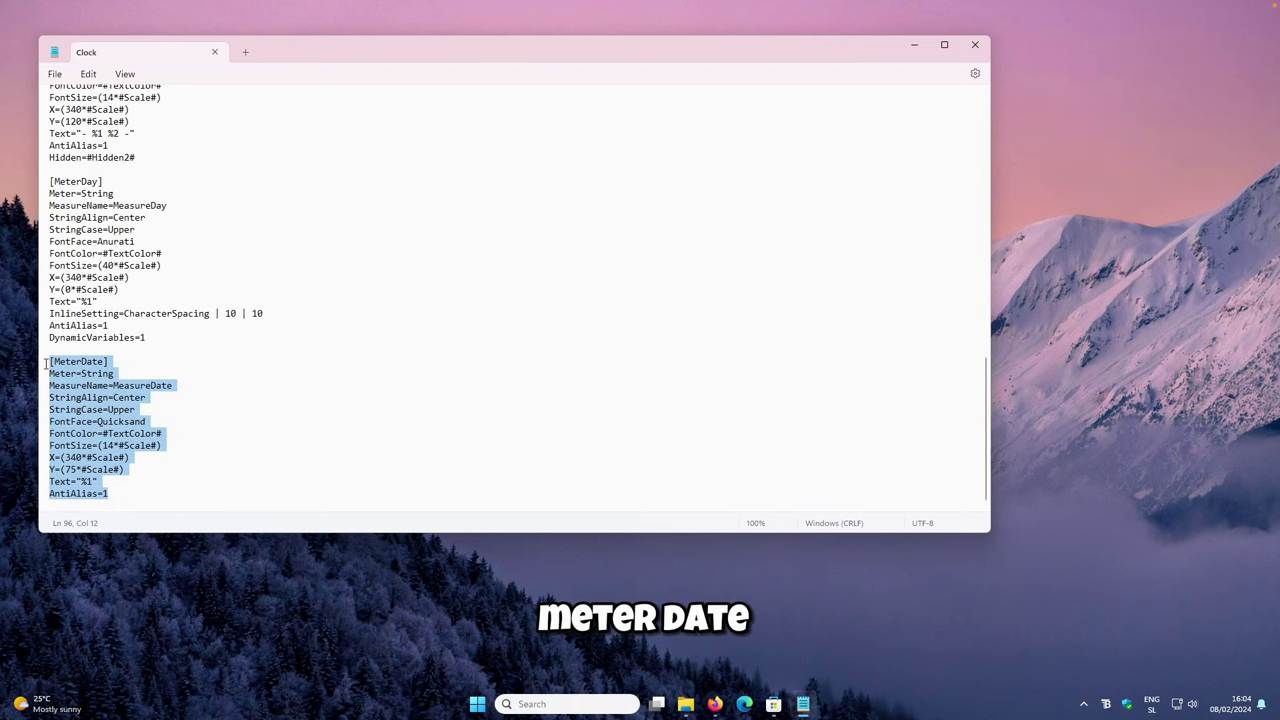
key("BackSpace")
scroll(206, 357, "up", 7)
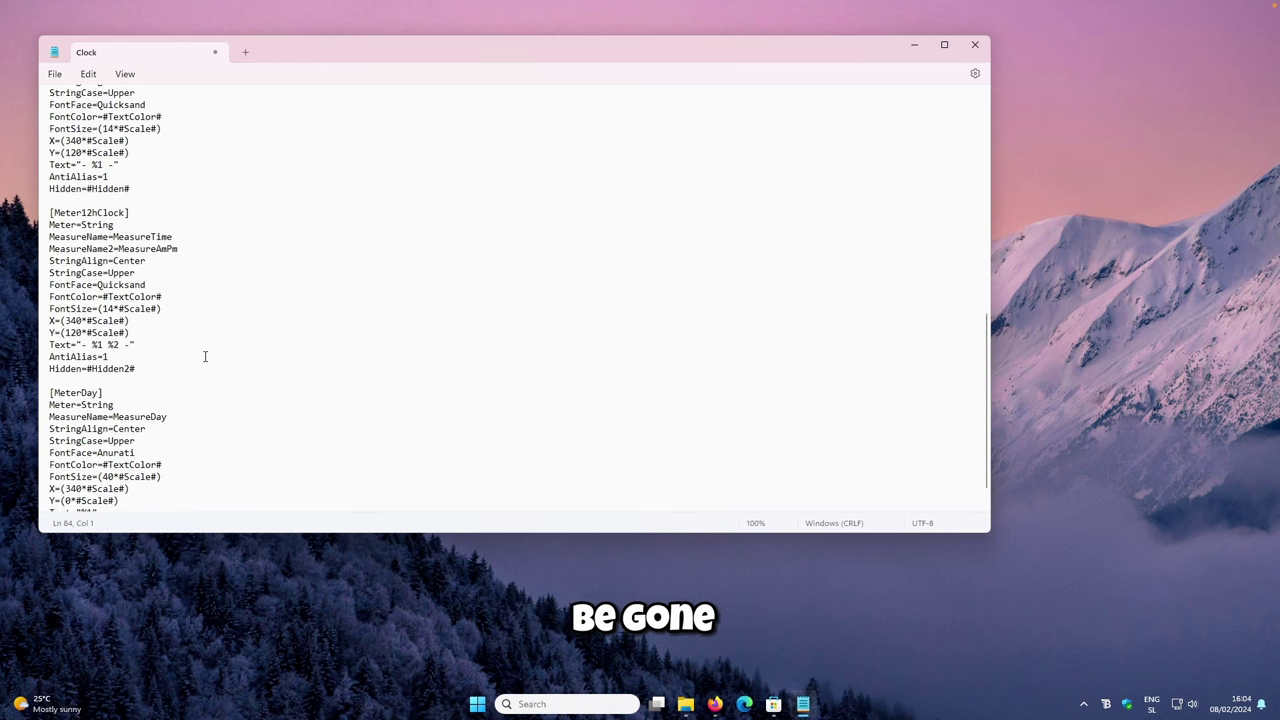
left_click_drag(150, 404, 58, 270)
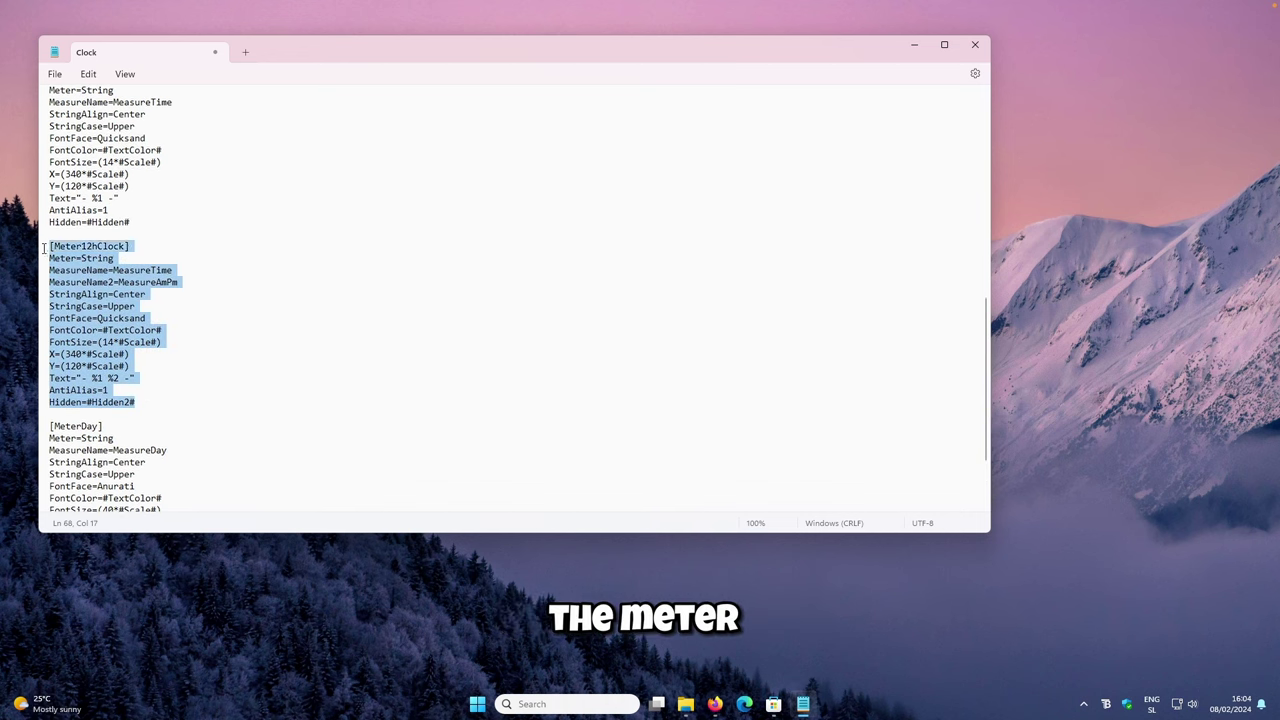
key("BackSpace")
scroll(163, 294, "up", 6)
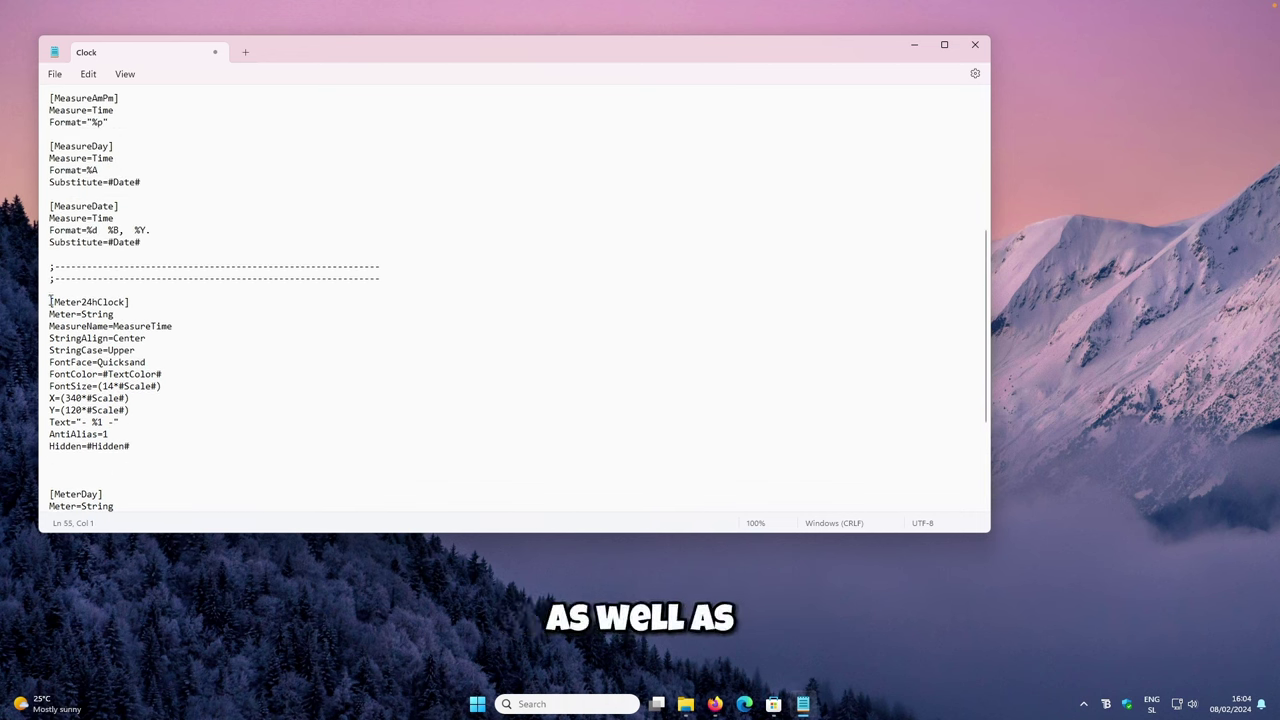
left_click_drag(51, 302, 186, 446)
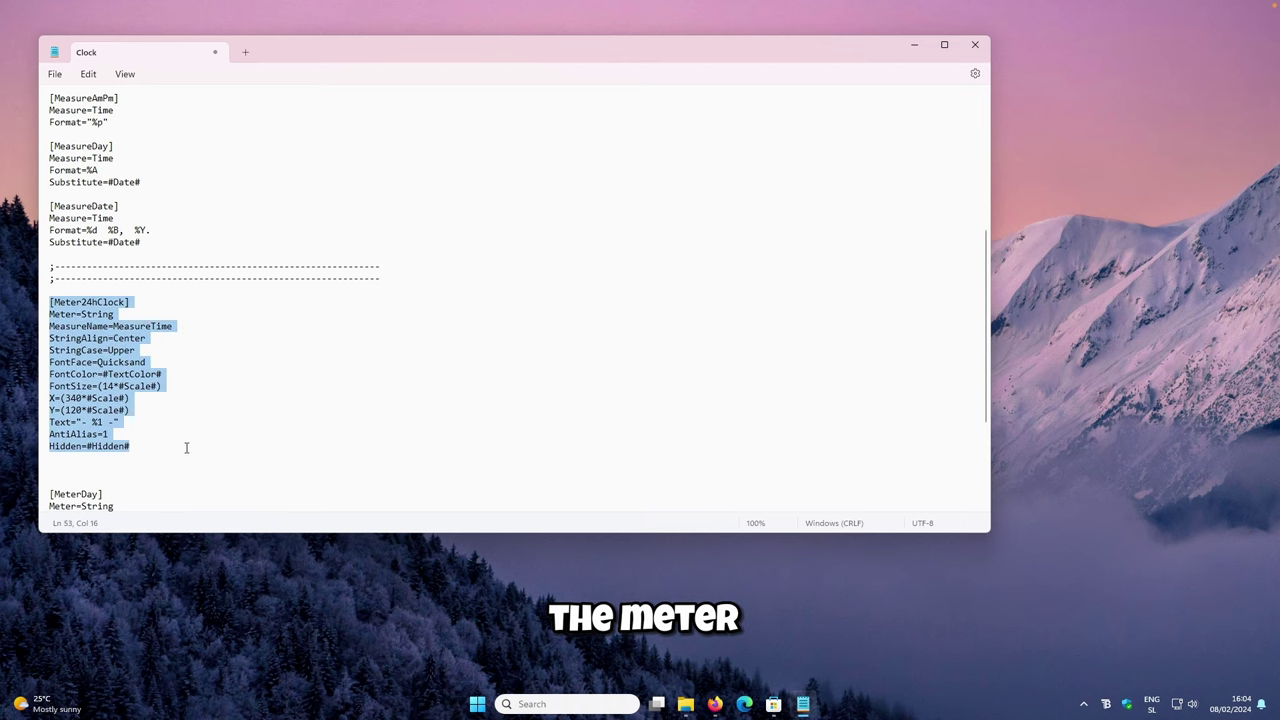
key("BackSpace")
key("BackSpace")
key("BackSpace")
key("BackSpace")
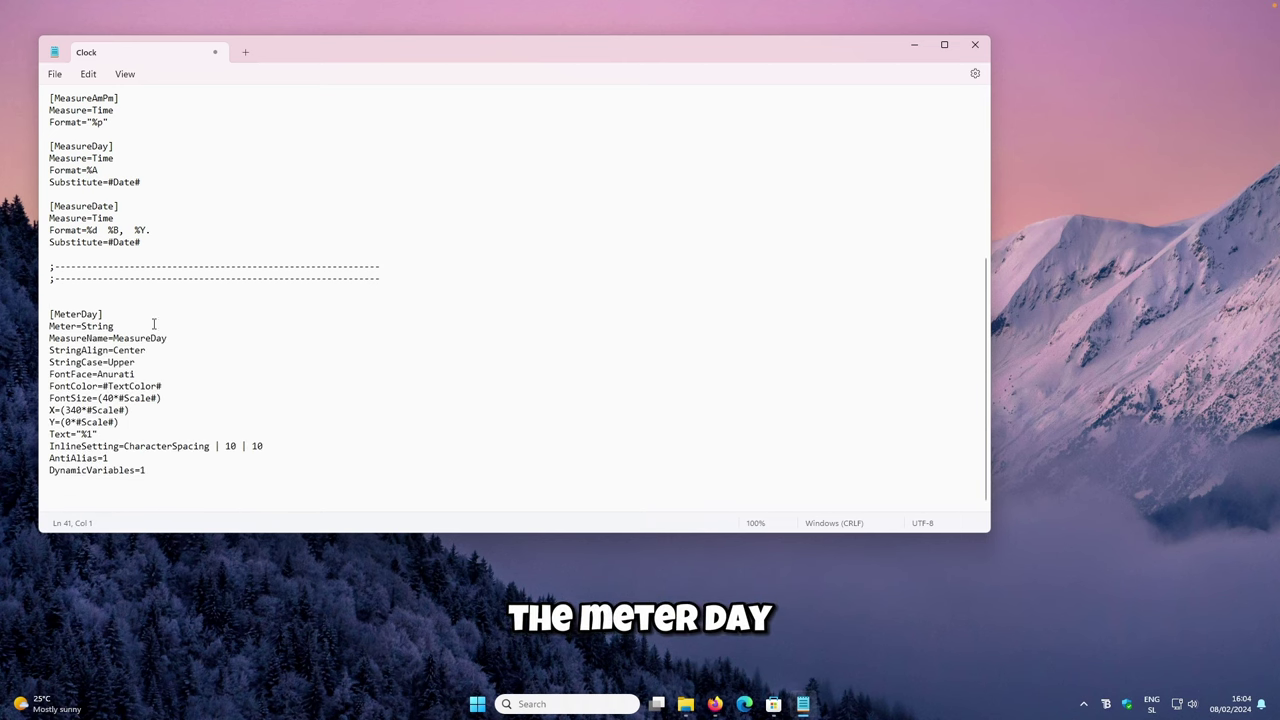
scroll(143, 300, "up", 7)
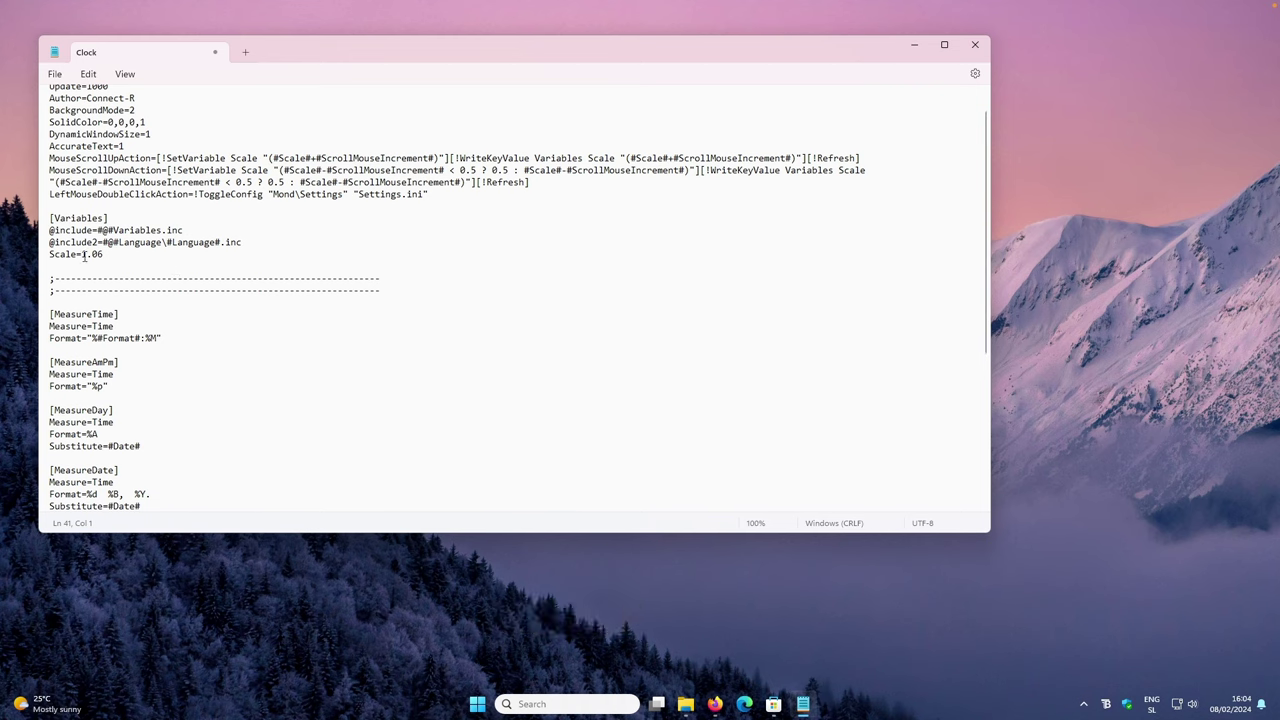
Set the Scale variable in the Clock file to 1.35, save the file and close Notepad.
left_click_drag(50, 254, 89, 254)
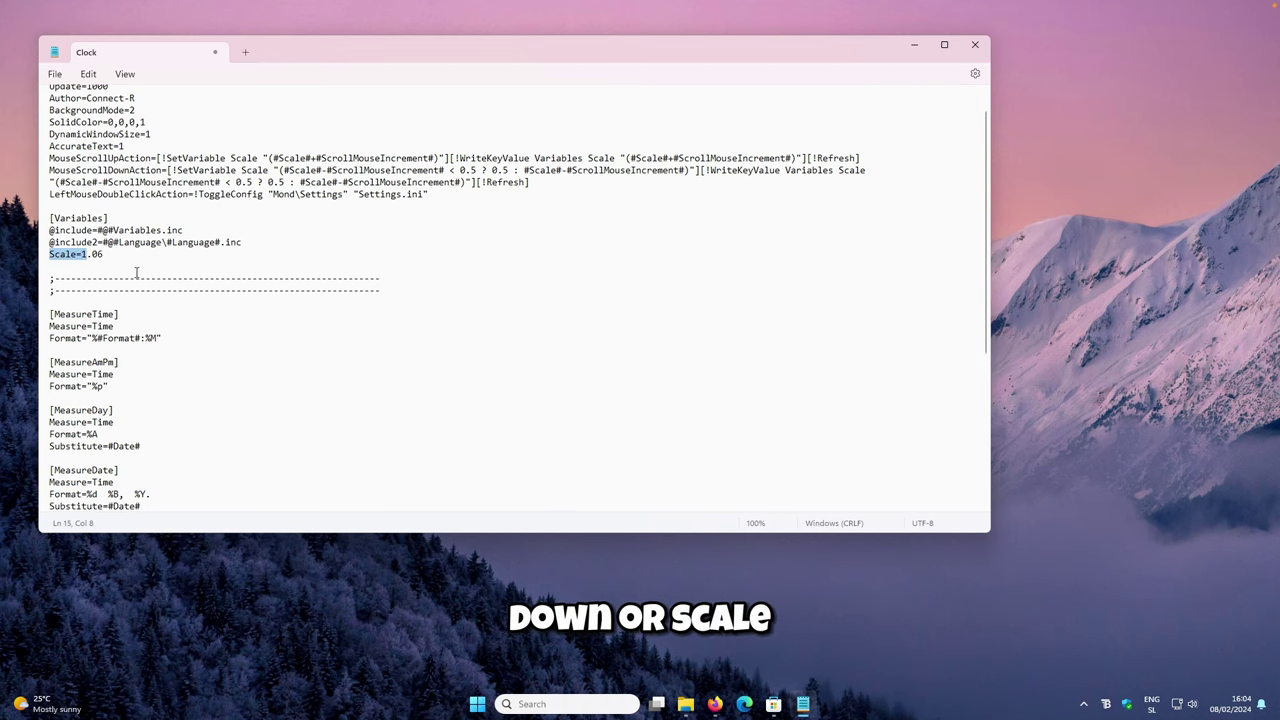
left_click(135, 262)
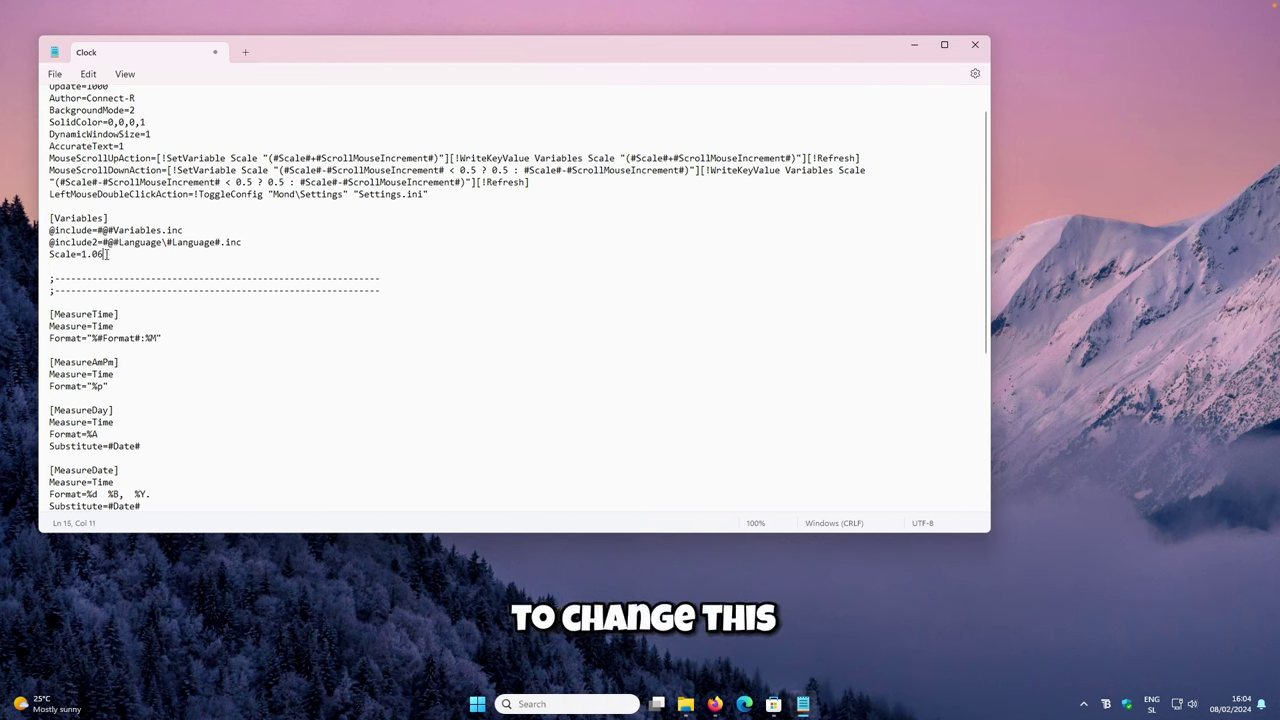
left_click_drag(80, 254, 105, 256)
left_click(107, 256)
key("BackSpace")
key("BackSpace")
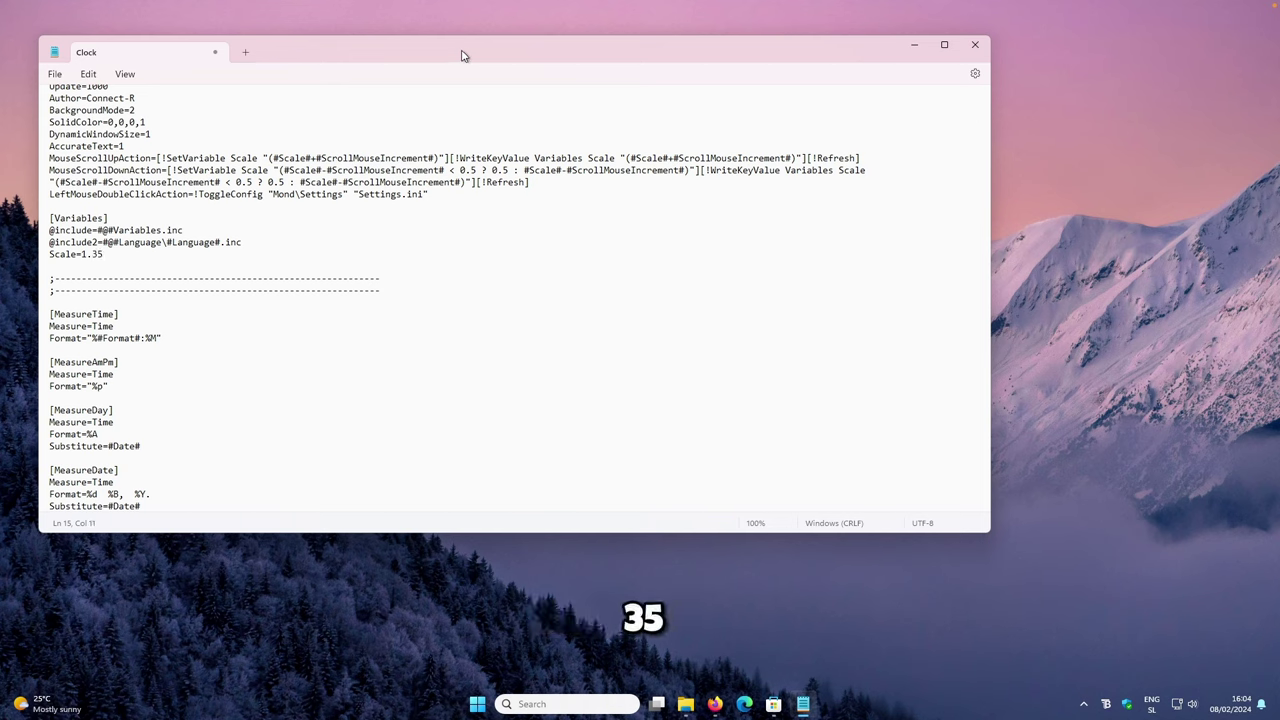
left_click(55, 74)
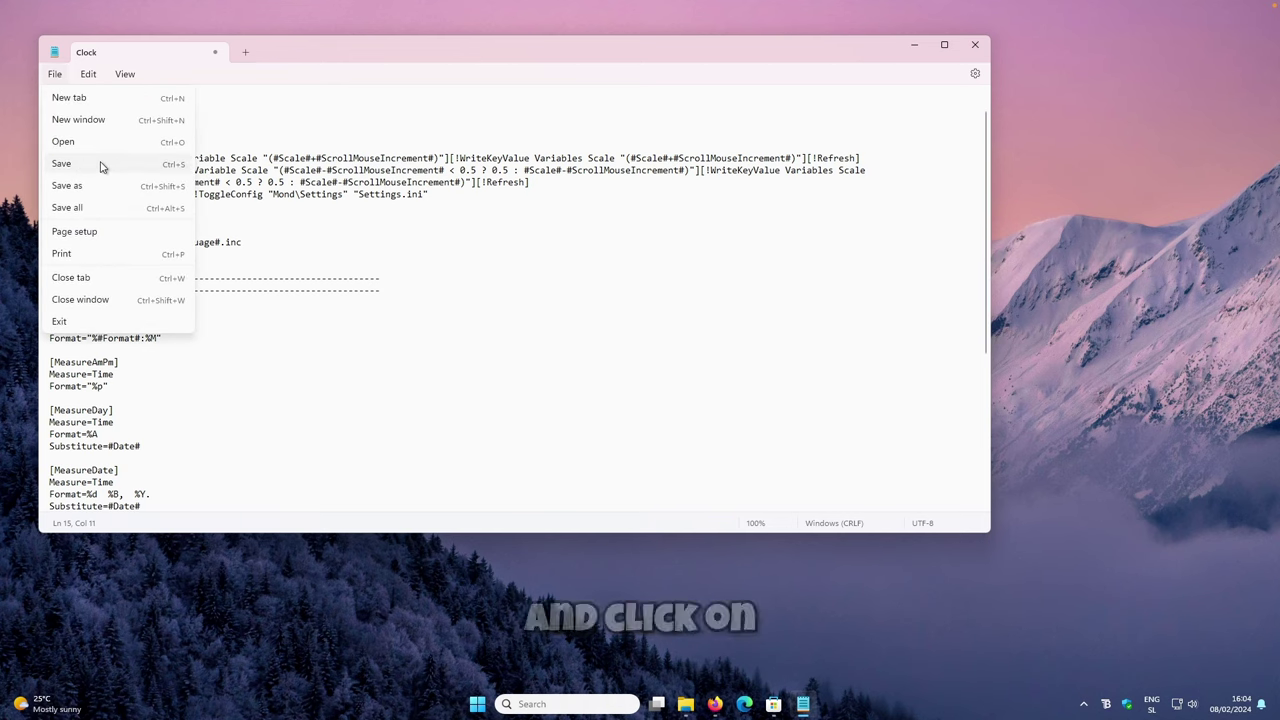
left_click(162, 165)
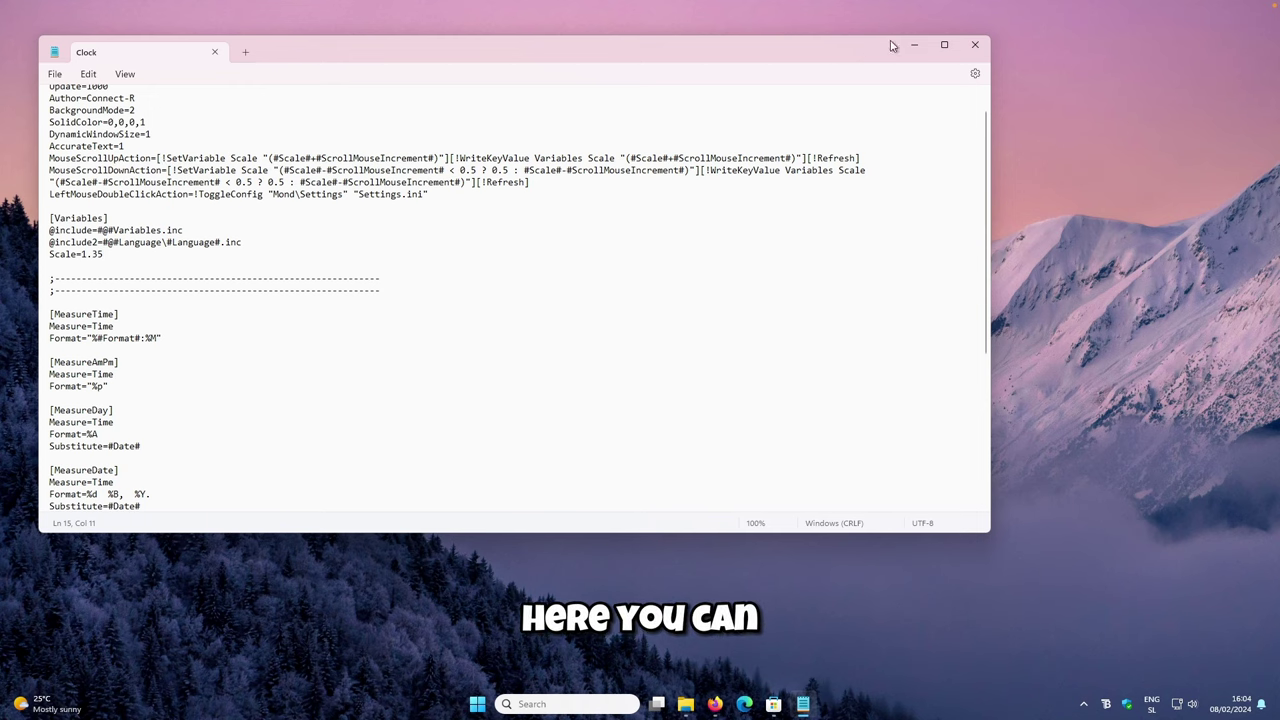
left_click(975, 44)
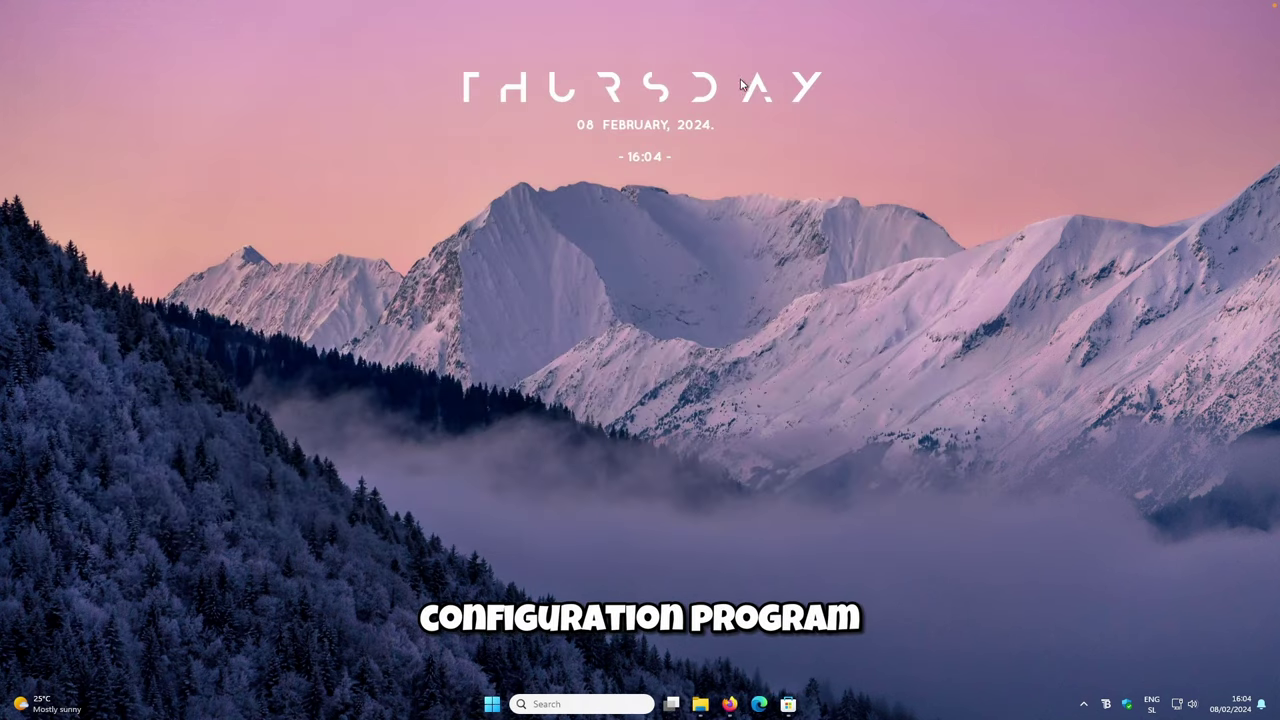
Refresh the Mond clock skin and move the weekday widget to the horizontal centre of the desktop, just above the mountain peaks.
right_click(708, 97)
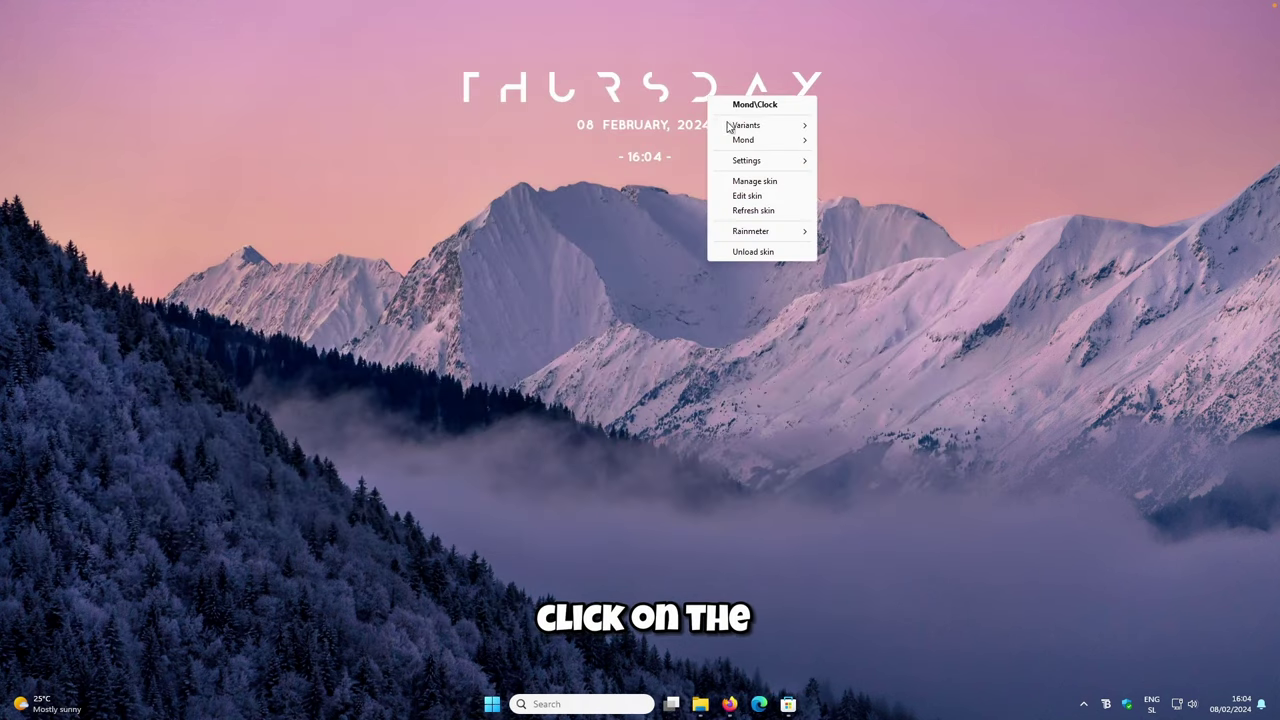
left_click(770, 211)
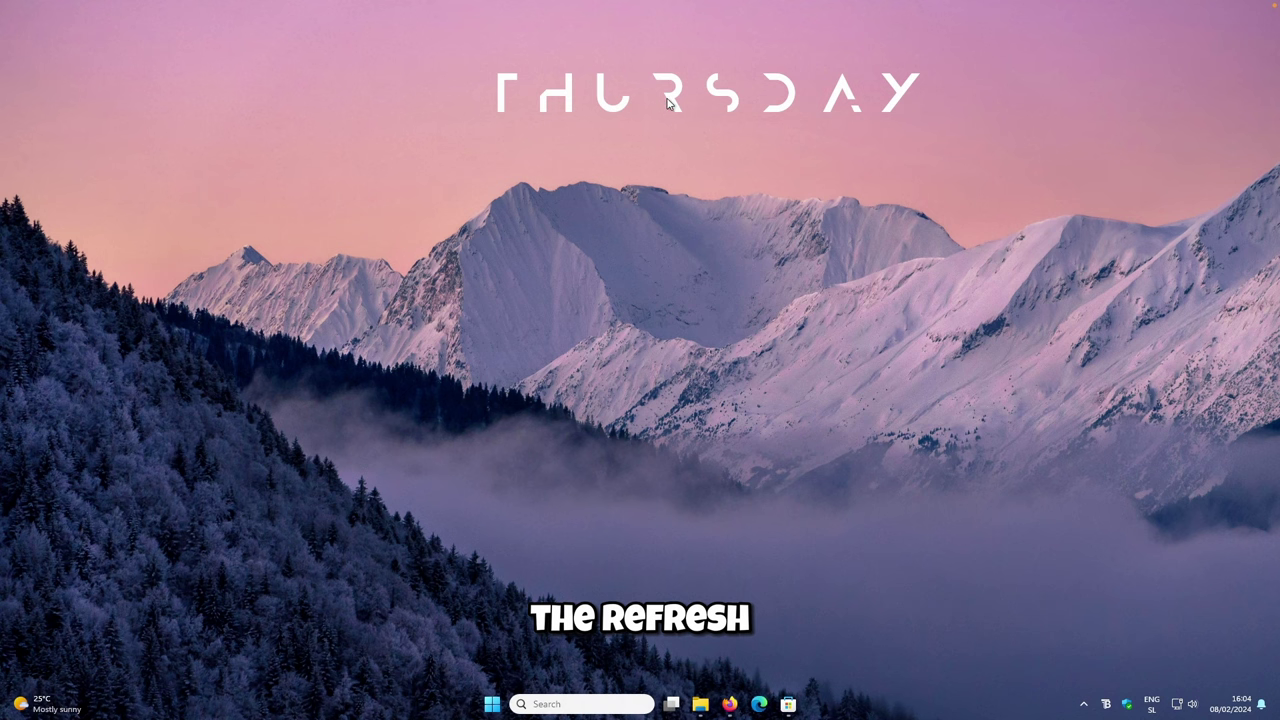
left_click_drag(668, 103, 598, 136)
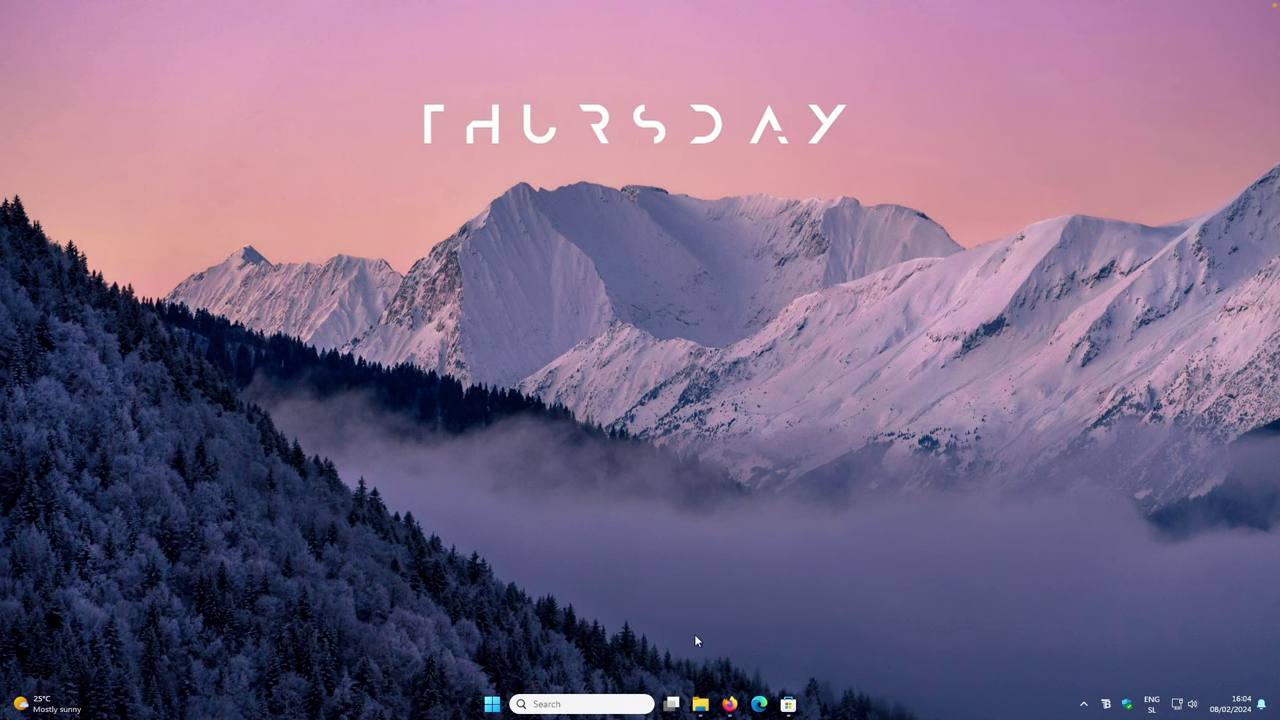
Switch to File Explorer, install the mii-power skin from Downloads and close the folder.
left_click(701, 704)
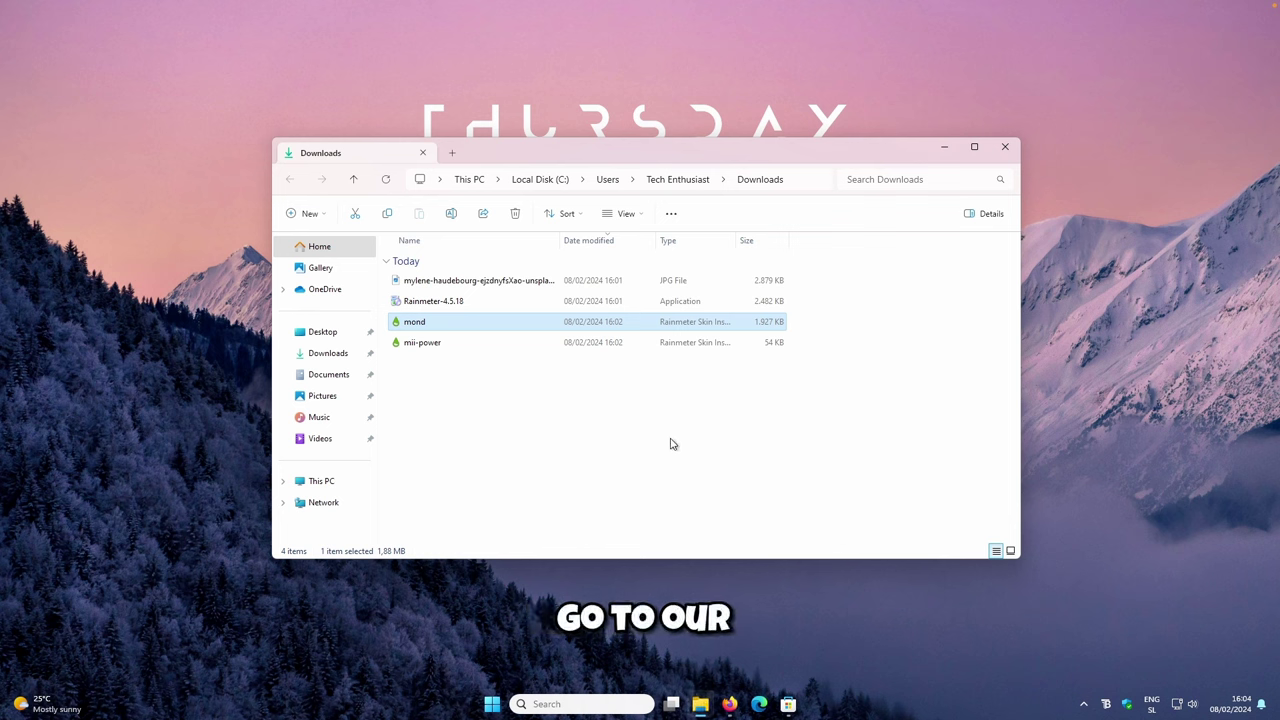
double_click(489, 345)
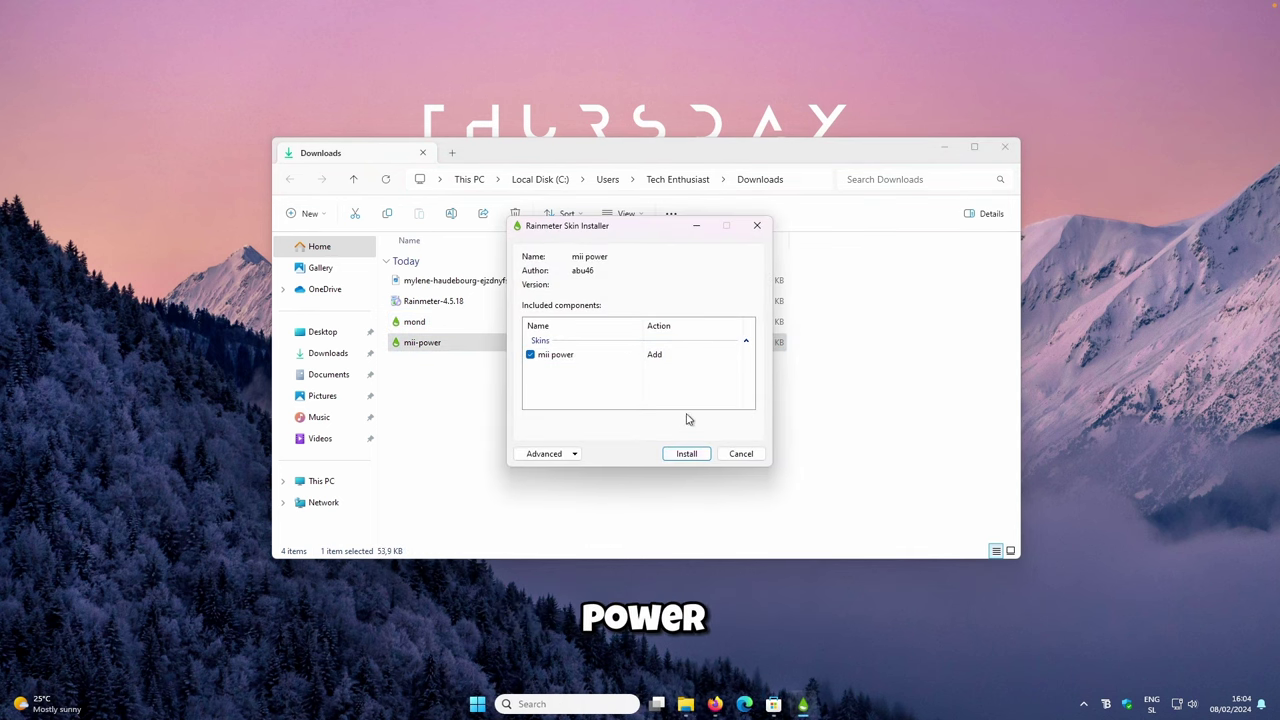
left_click(688, 454)
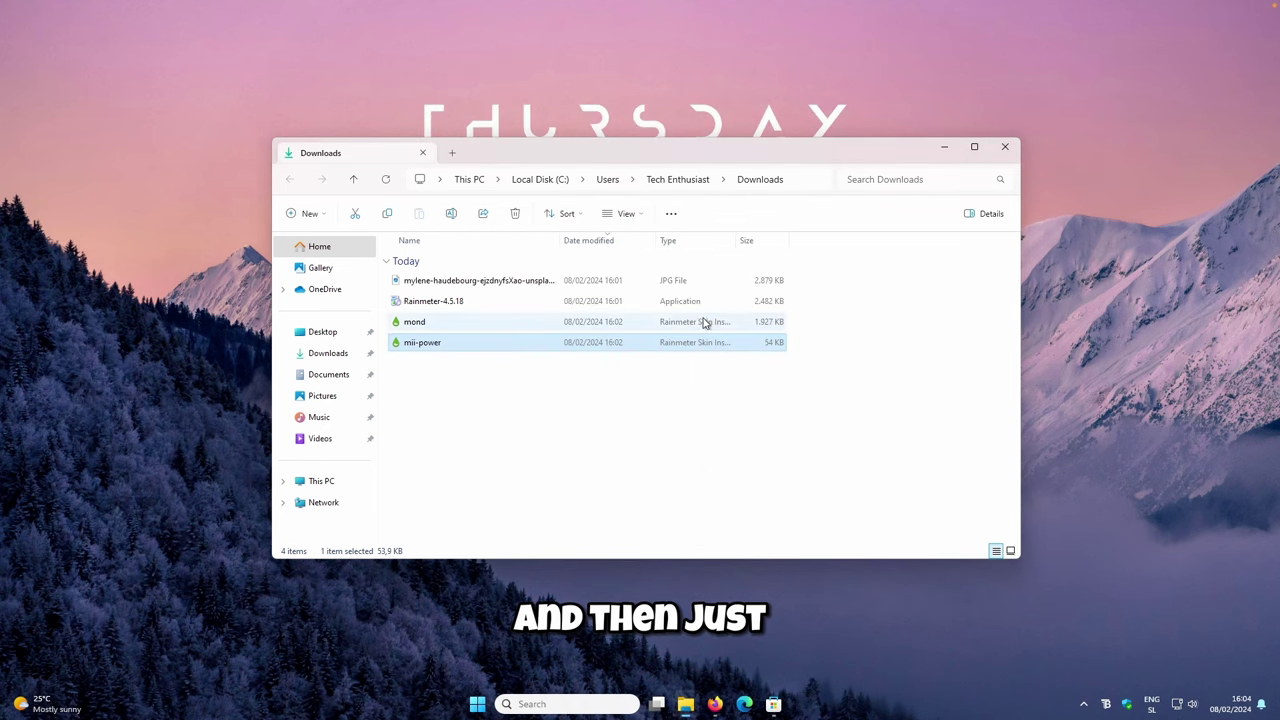
key("alt+F4")
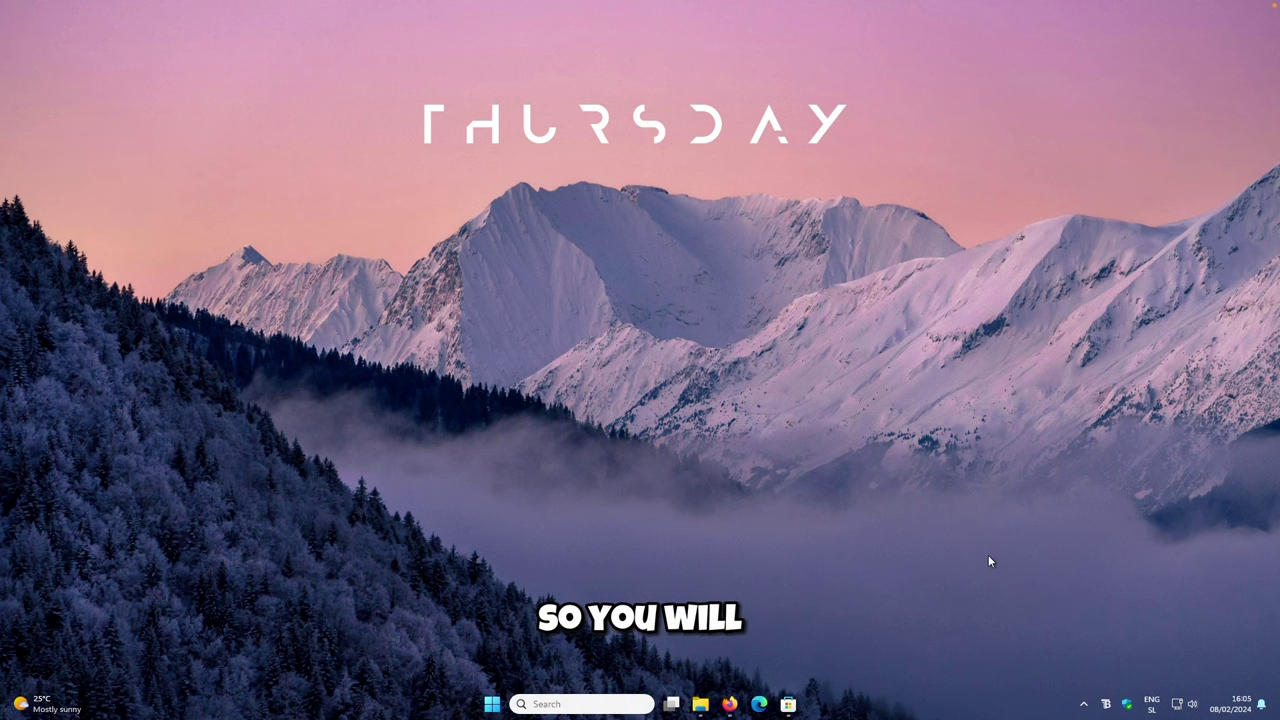
Load W.ini from mii power's power folder in the Rainmeter manager, close it, and place the power widget over the lower-left forest.
left_click(1083, 704)
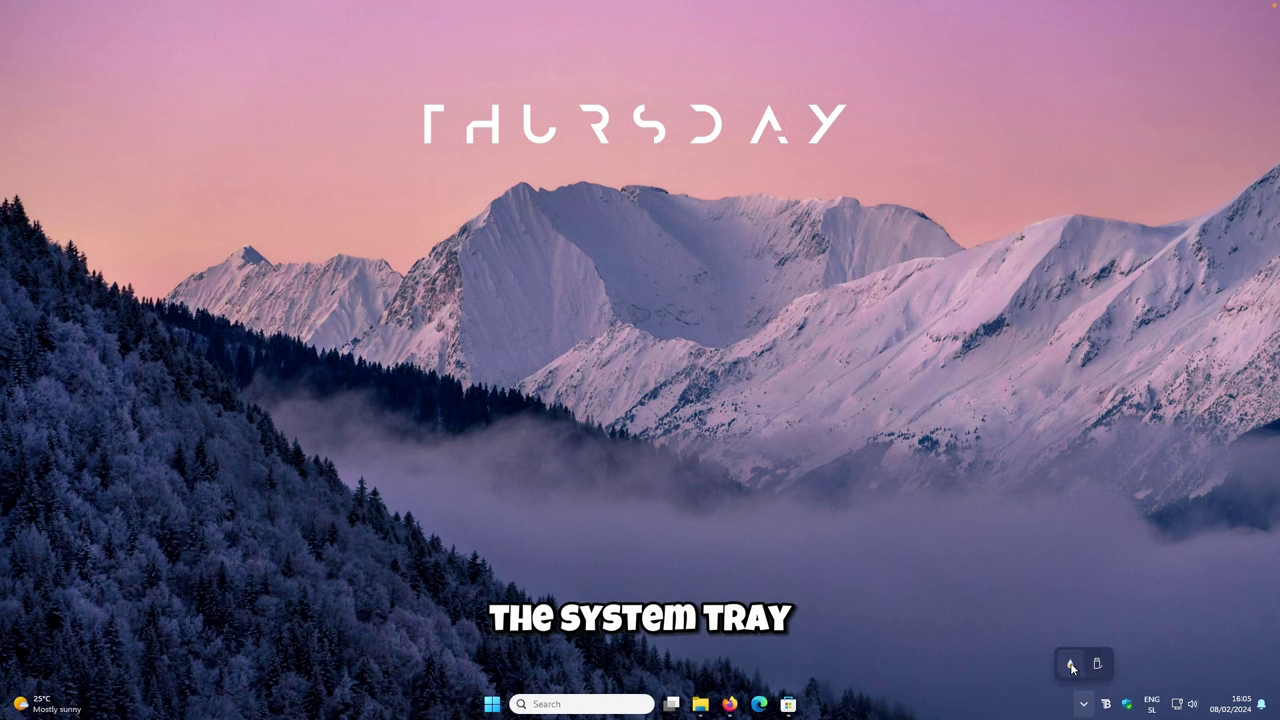
double_click(1073, 666)
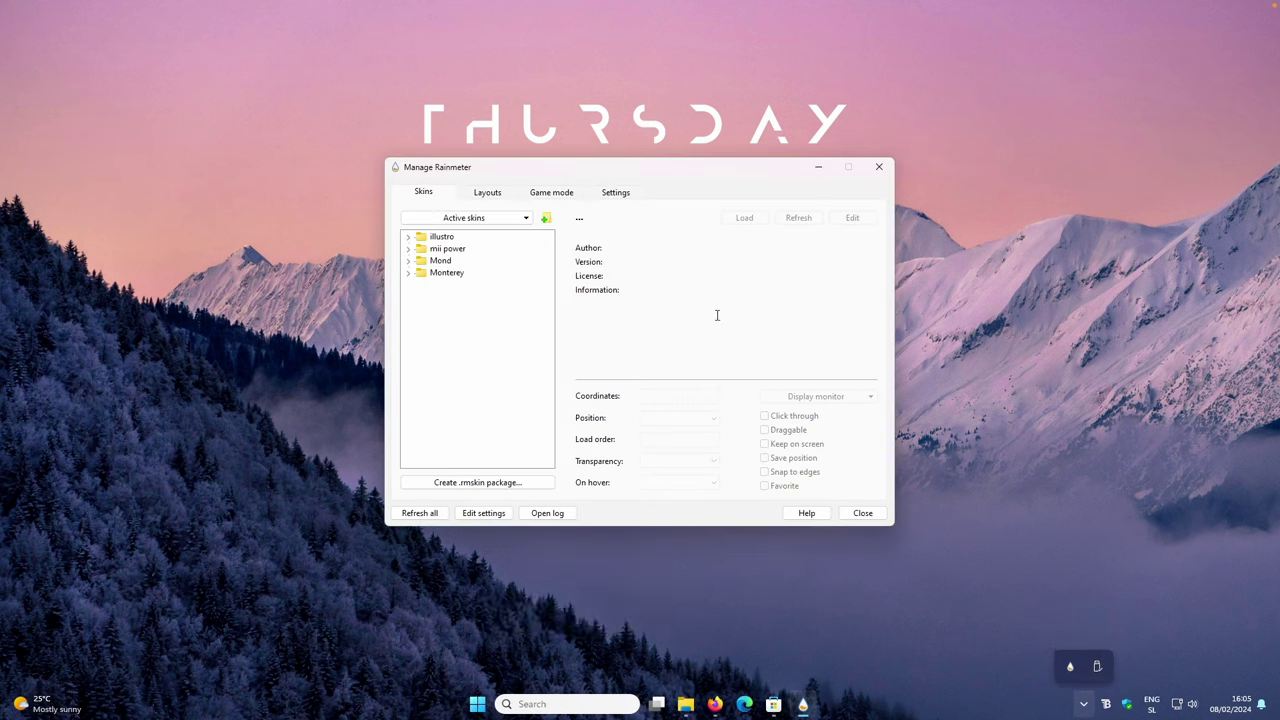
left_click(408, 249)
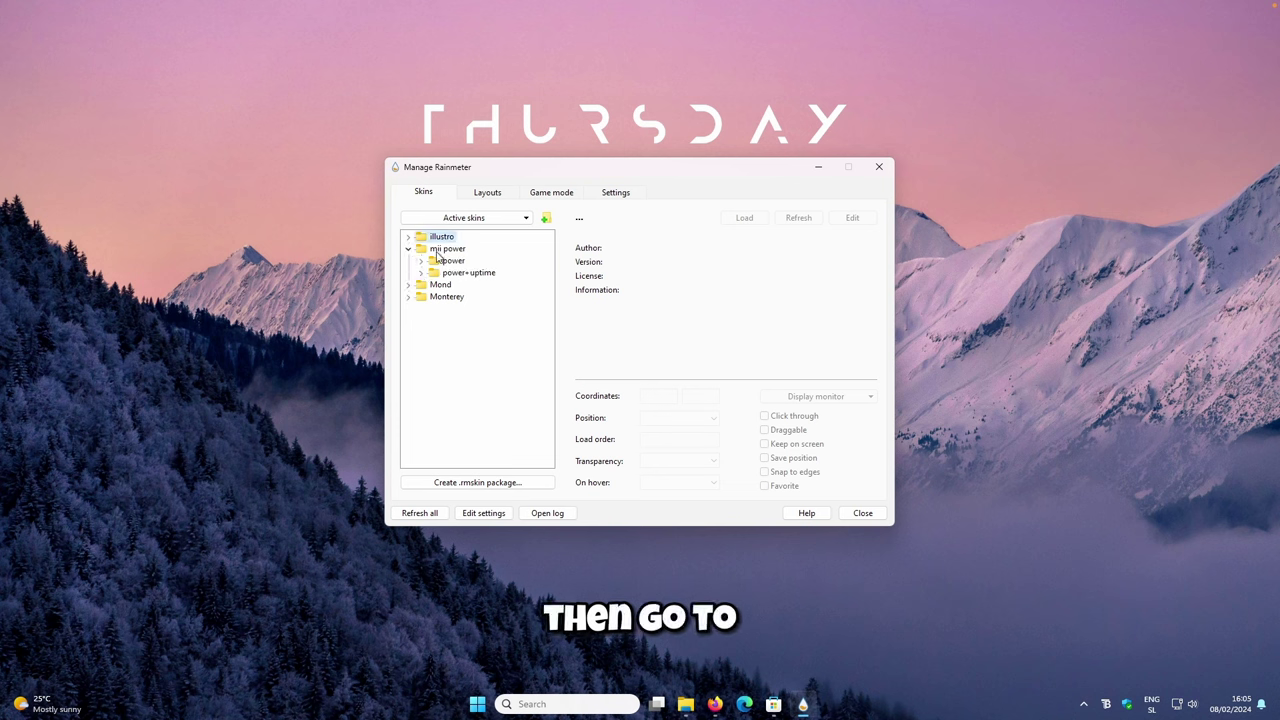
left_click(422, 261)
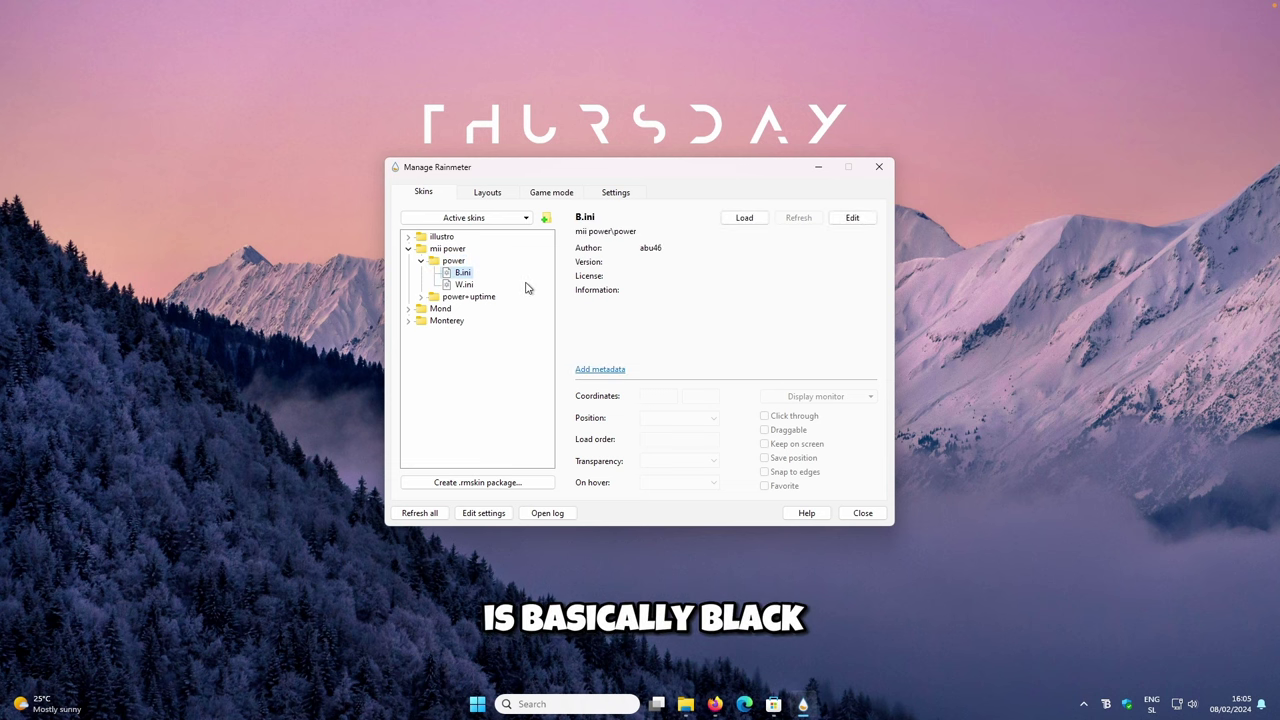
left_click(476, 286)
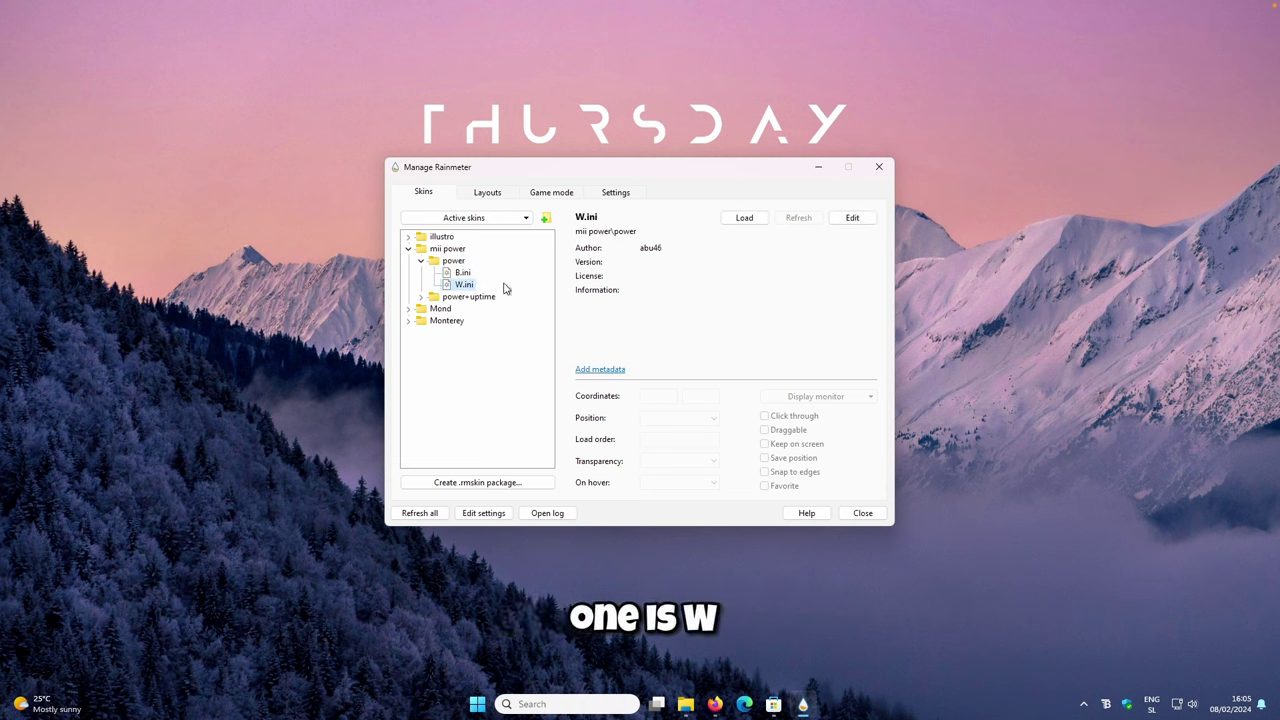
double_click(466, 285)
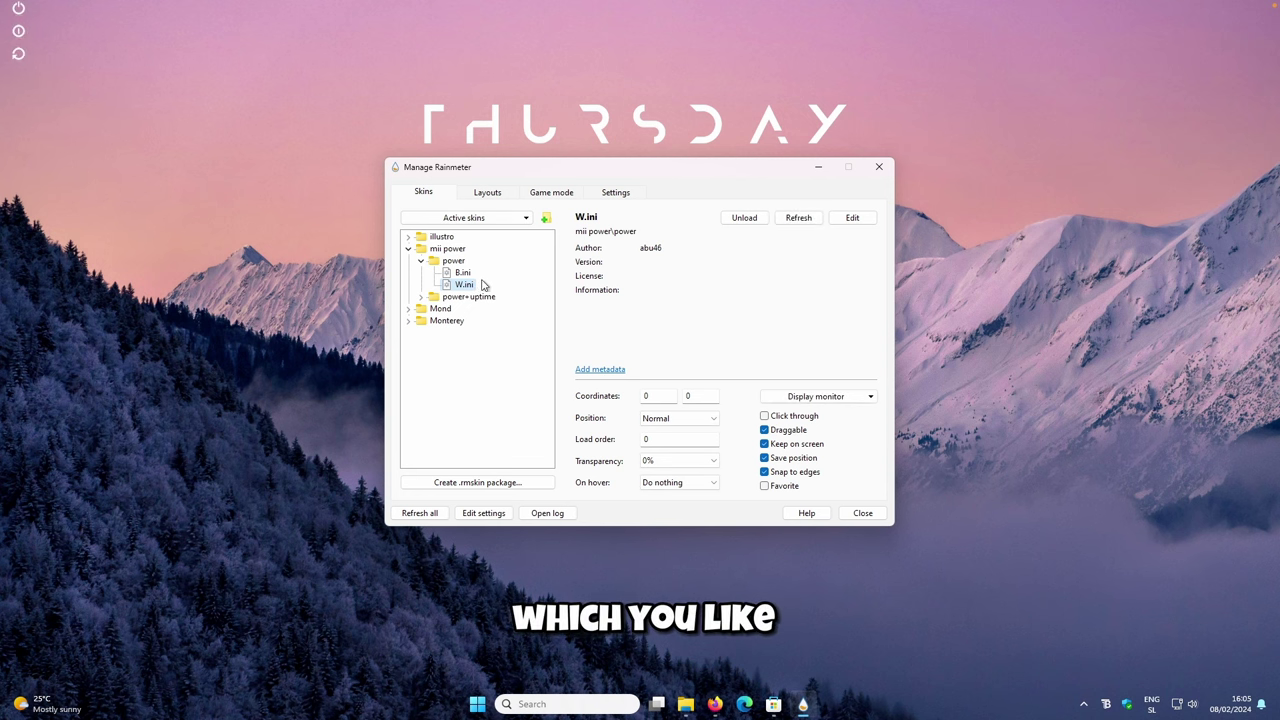
left_click(880, 170)
left_click_drag(24, 36, 138, 588)
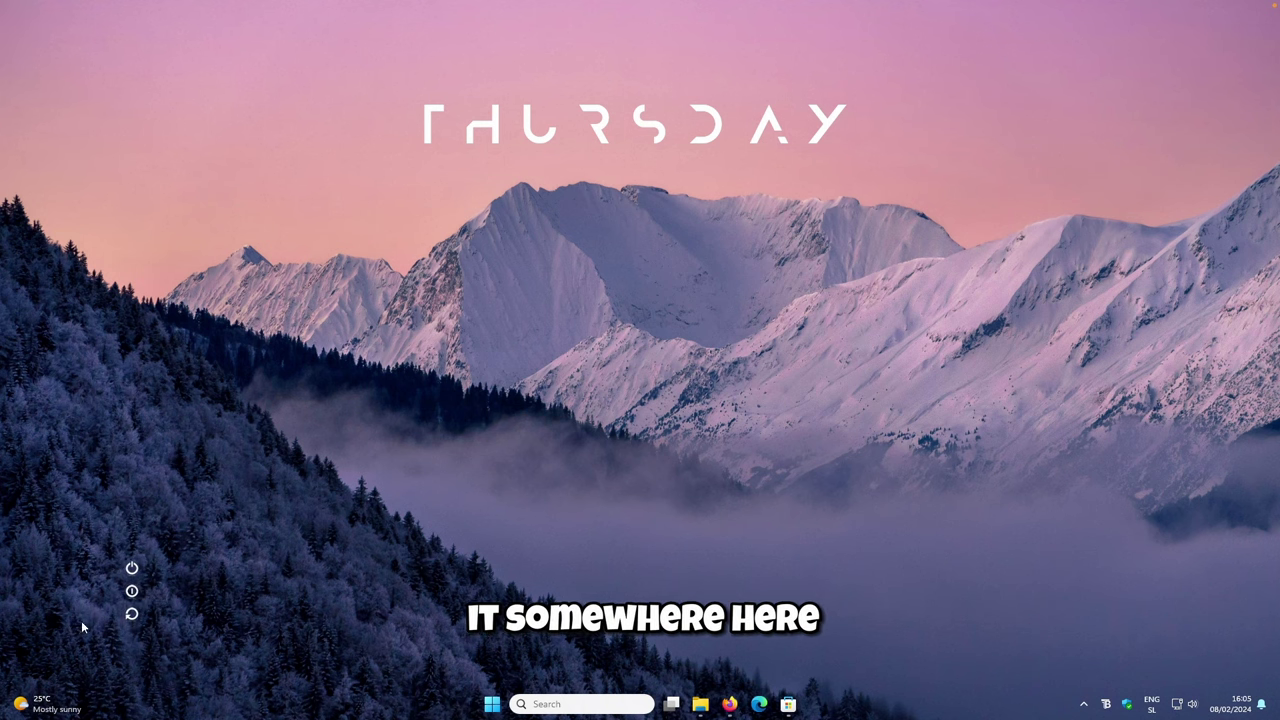
Switch to Firefox, search the web for "jaxcore" and accept the Google settings notice.
left_click(733, 693)
left_click(560, 93)
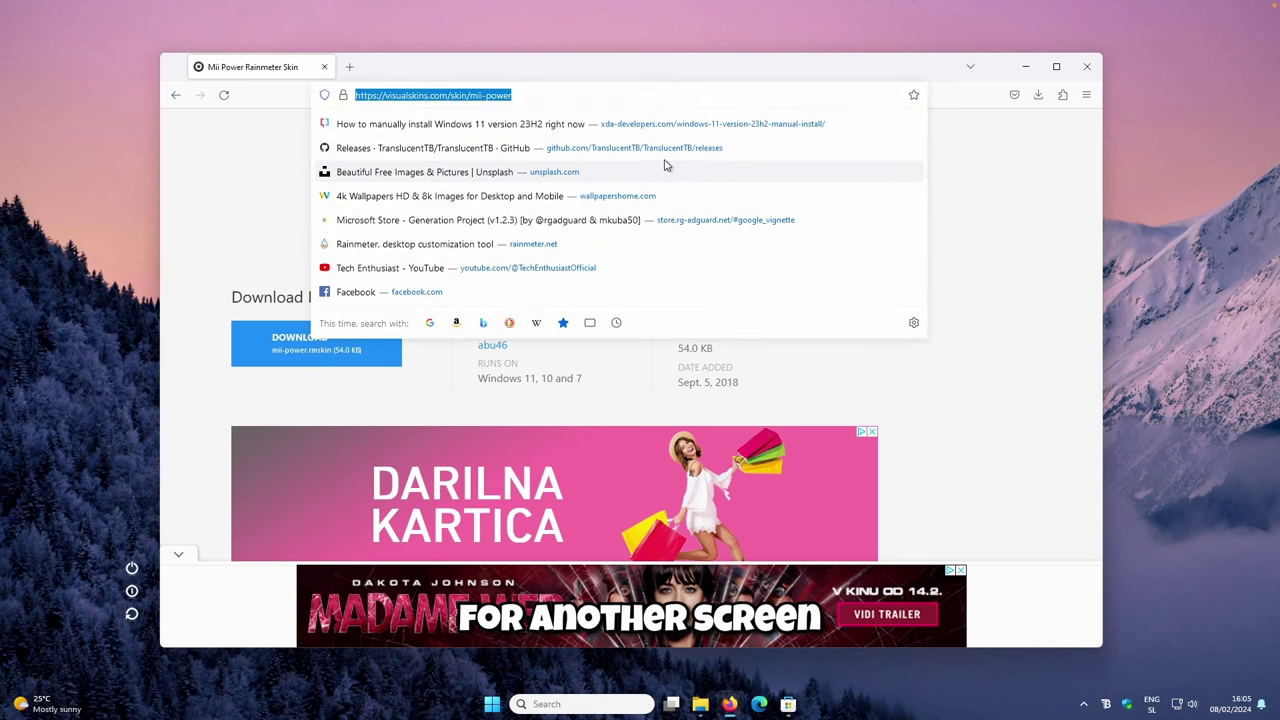
type("jaxcore")
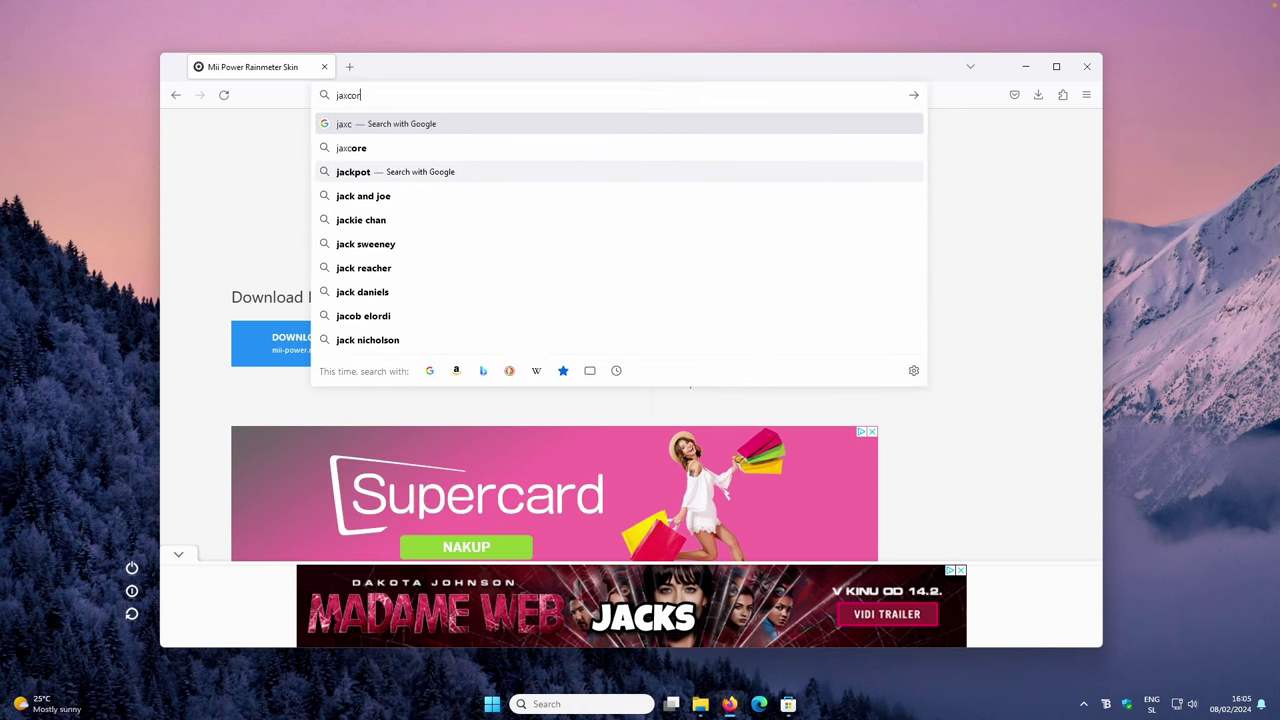
key("Return")
left_click(742, 468)
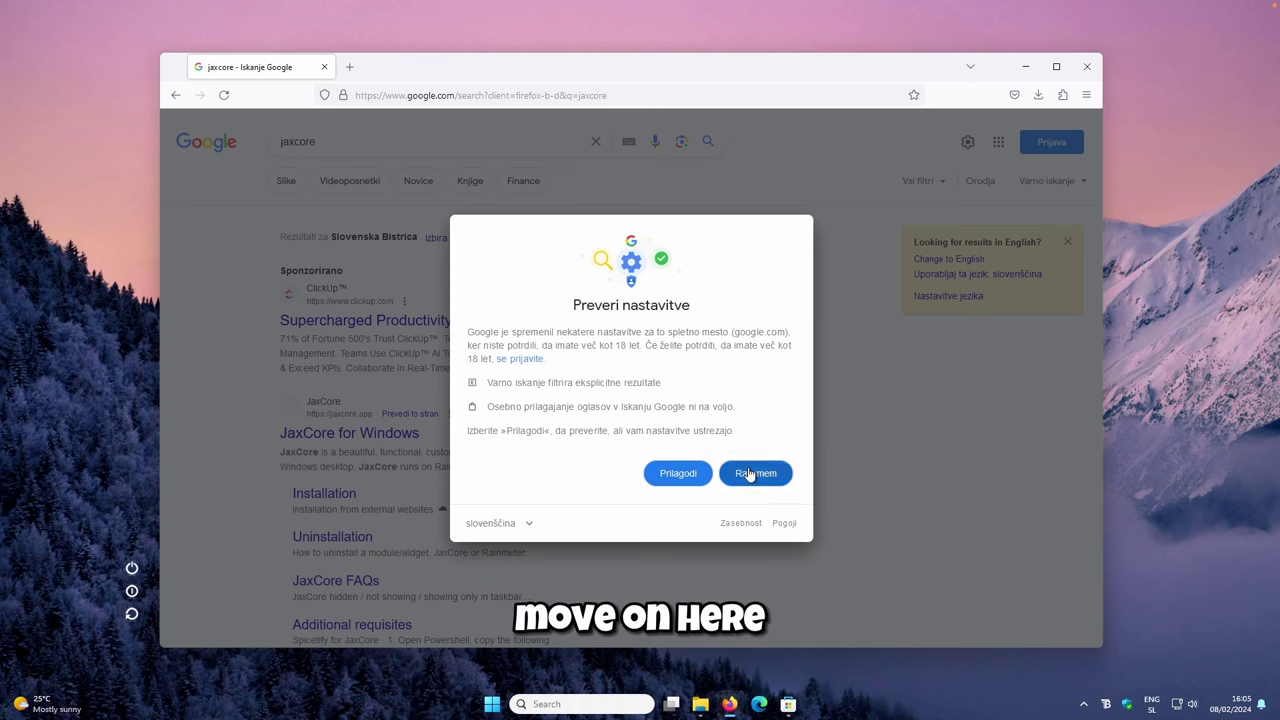
Open the Jax-Core/JaxCore GitHub repository from the results and download JaxCore_v50410.rmskin from its latest release.
scroll(400, 380, "down", 5)
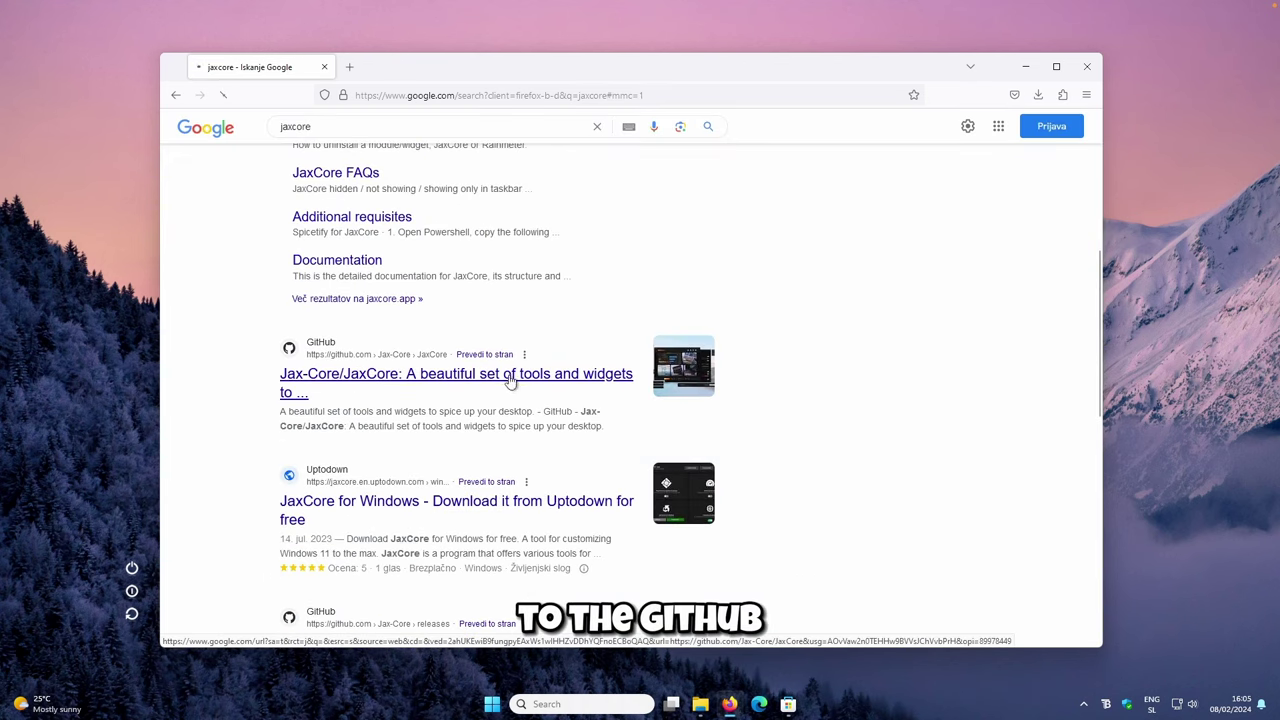
left_click(400, 378)
scroll(840, 360, "down", 3)
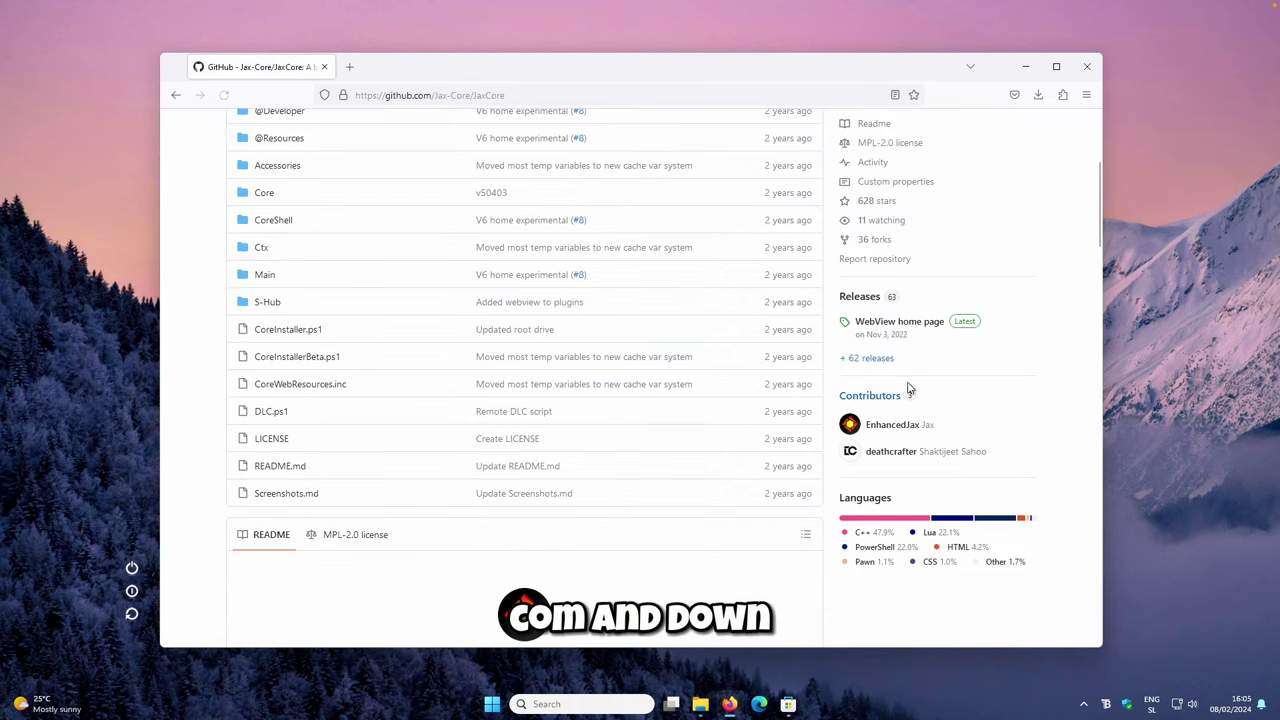
left_click(866, 302)
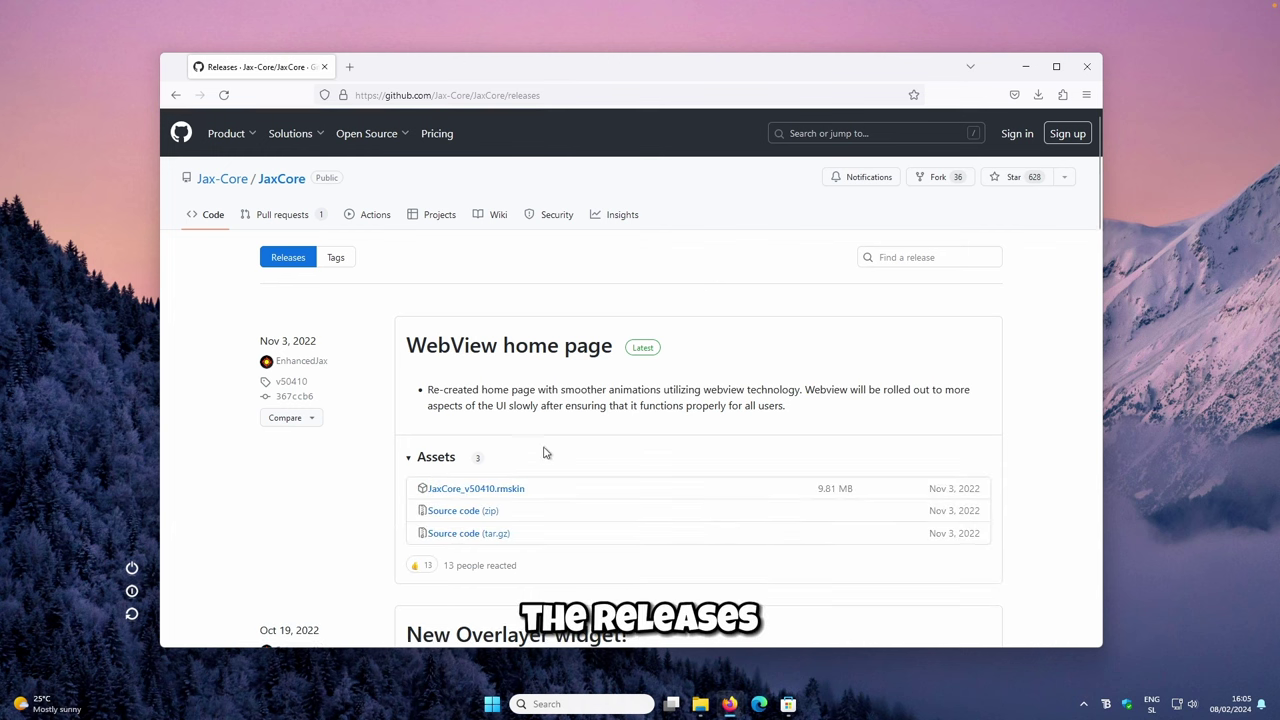
left_click(514, 489)
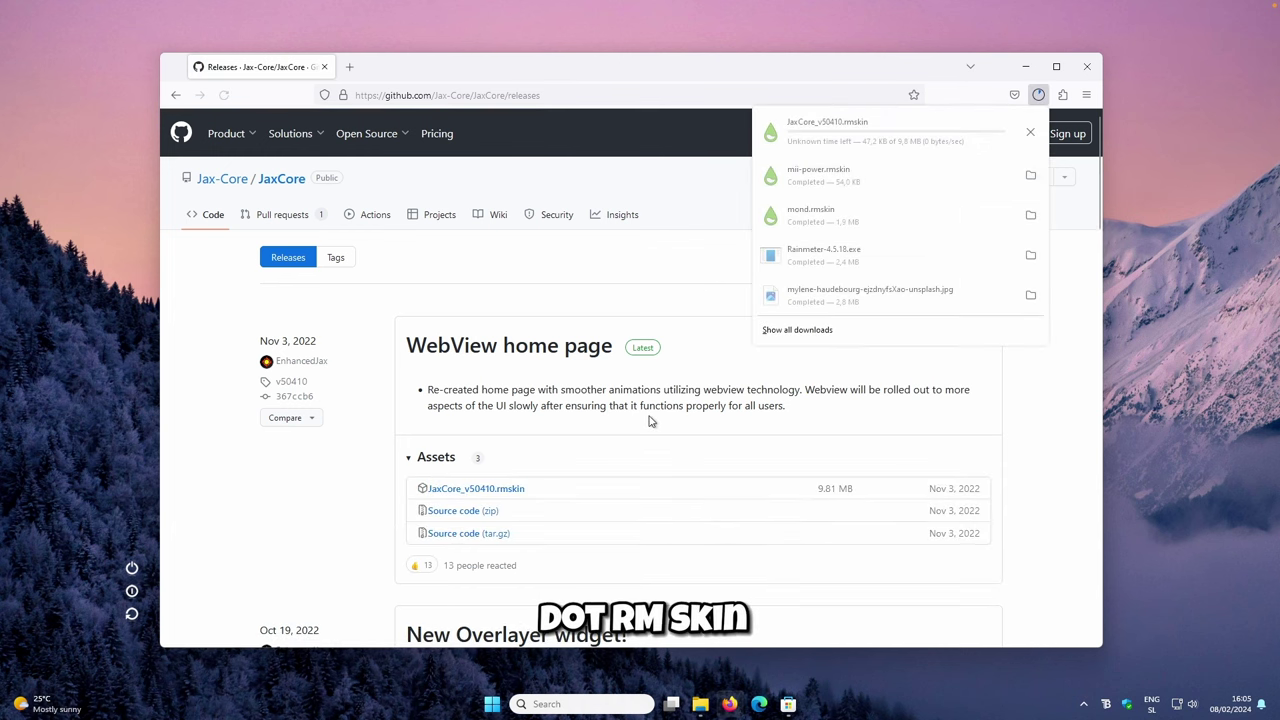
Install the downloaded JaxCore package with its included skins loaded and get past the JaxCore welcome screen.
left_click(917, 130)
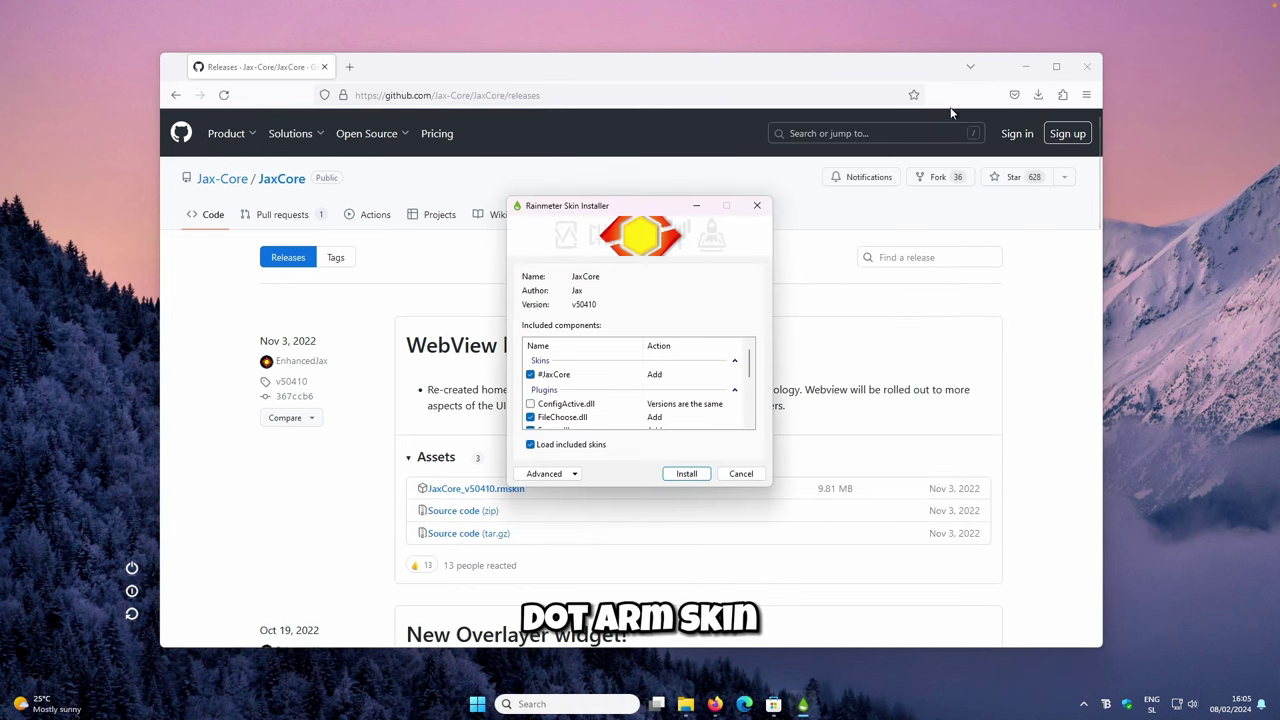
left_click(686, 474)
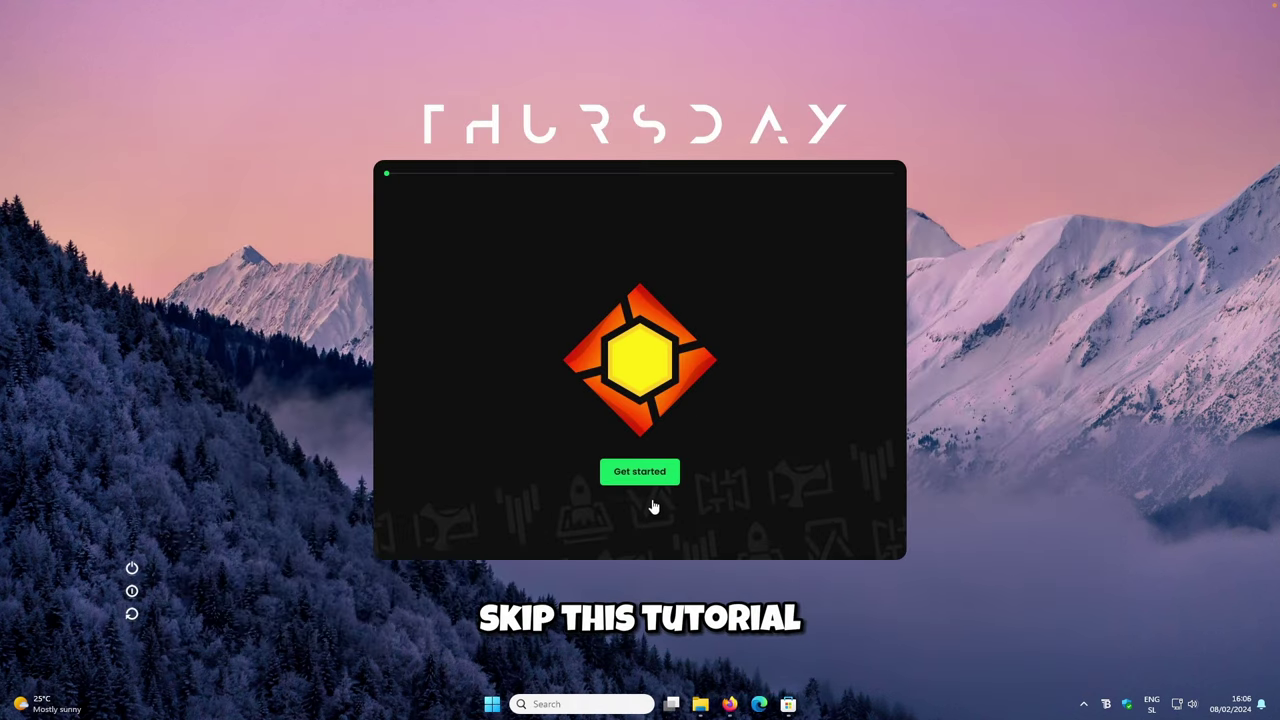
left_click(633, 468)
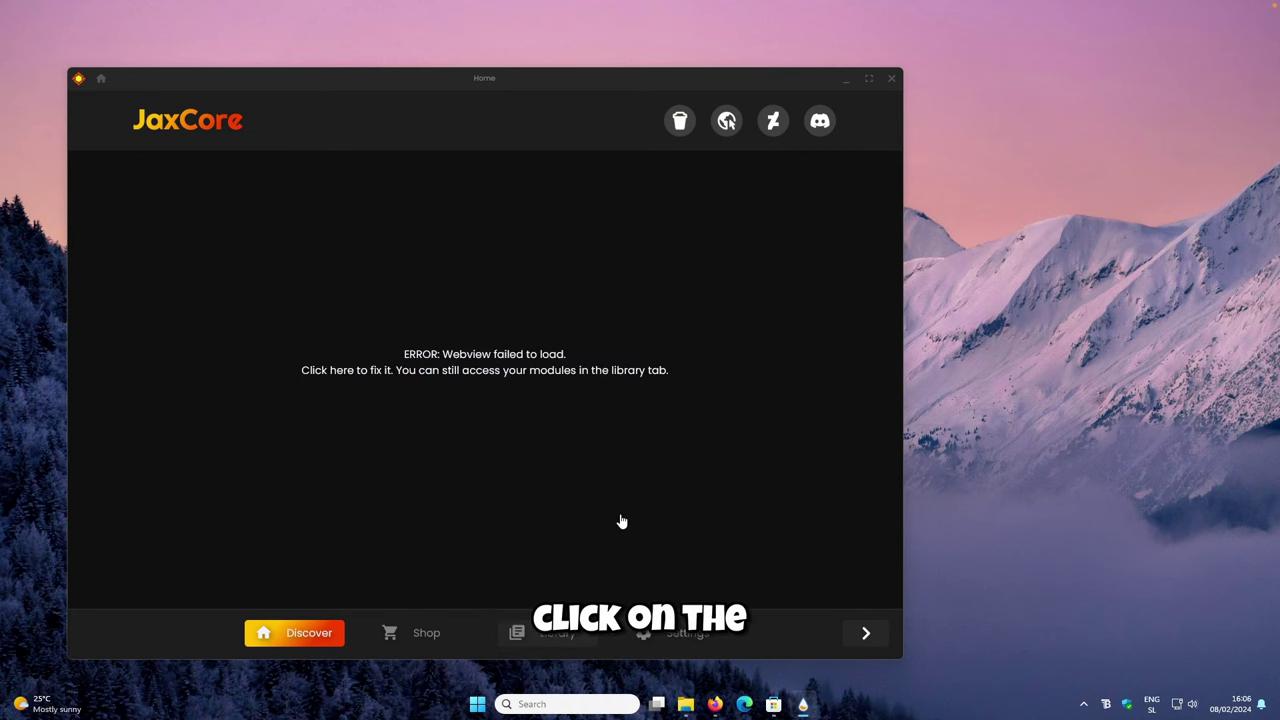
Install the ModularPlayers widget from the JaxCore library and activate it.
left_click(645, 372)
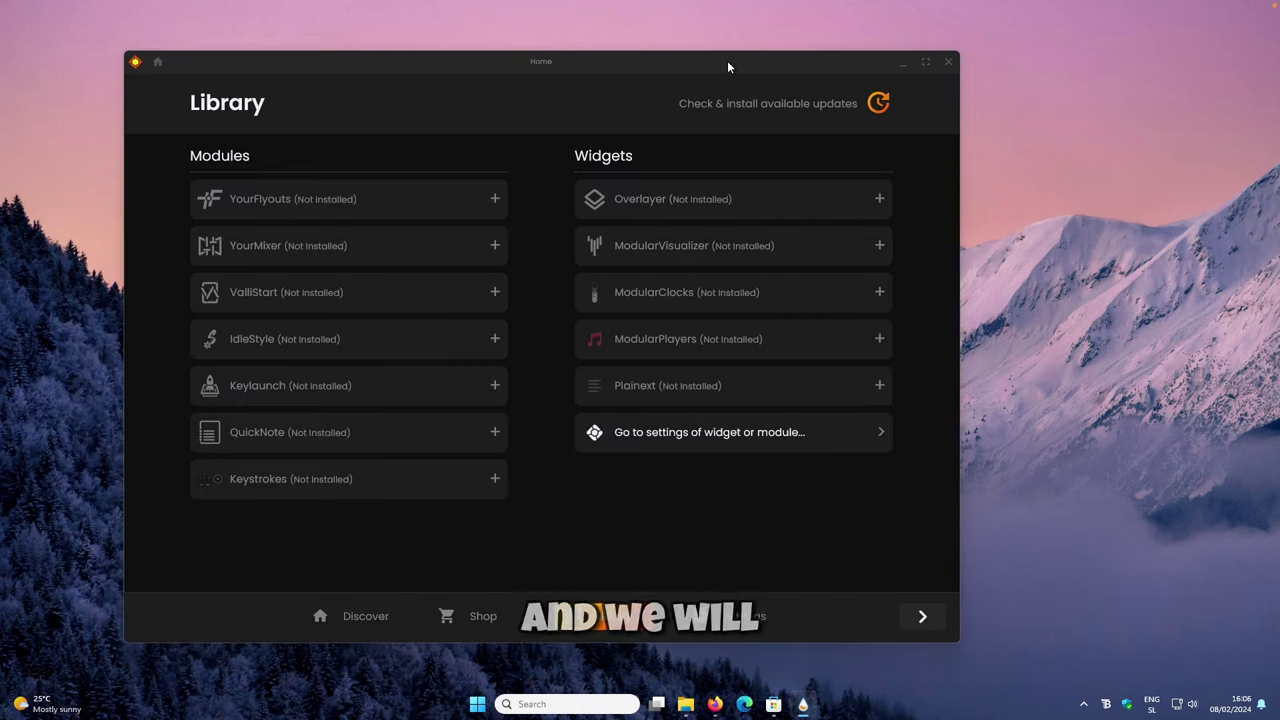
left_click(699, 340)
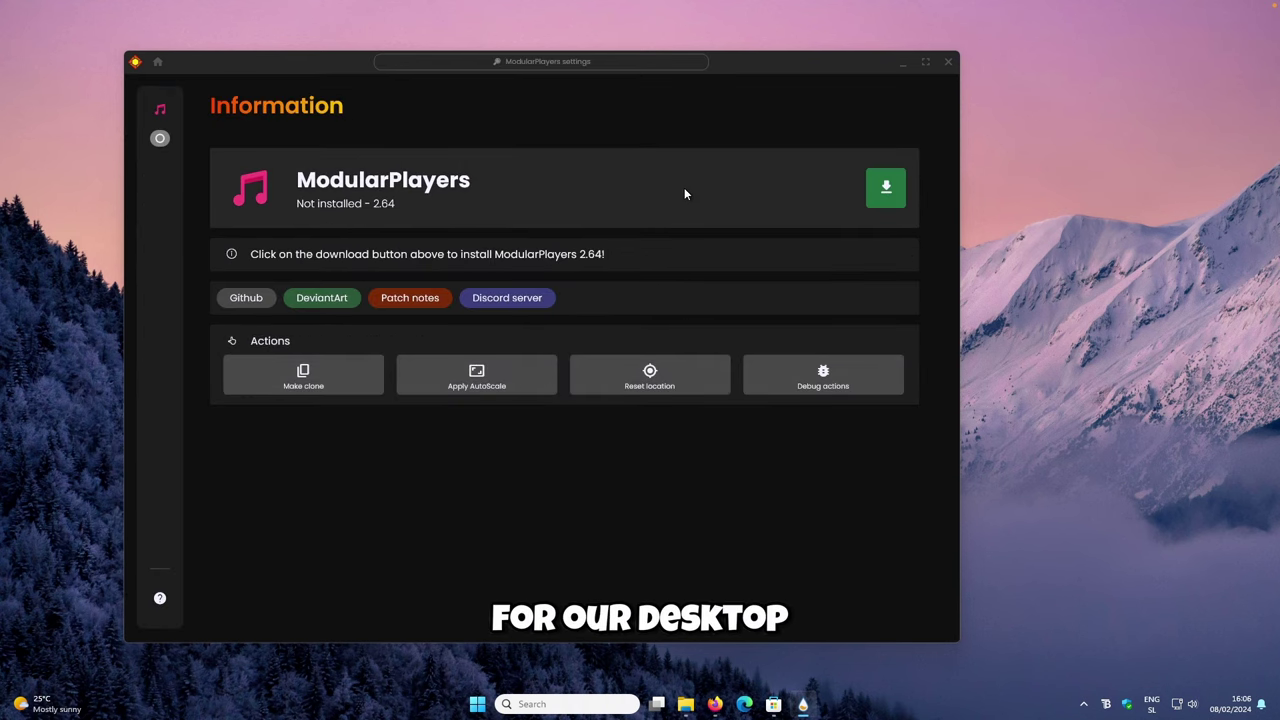
left_click(886, 190)
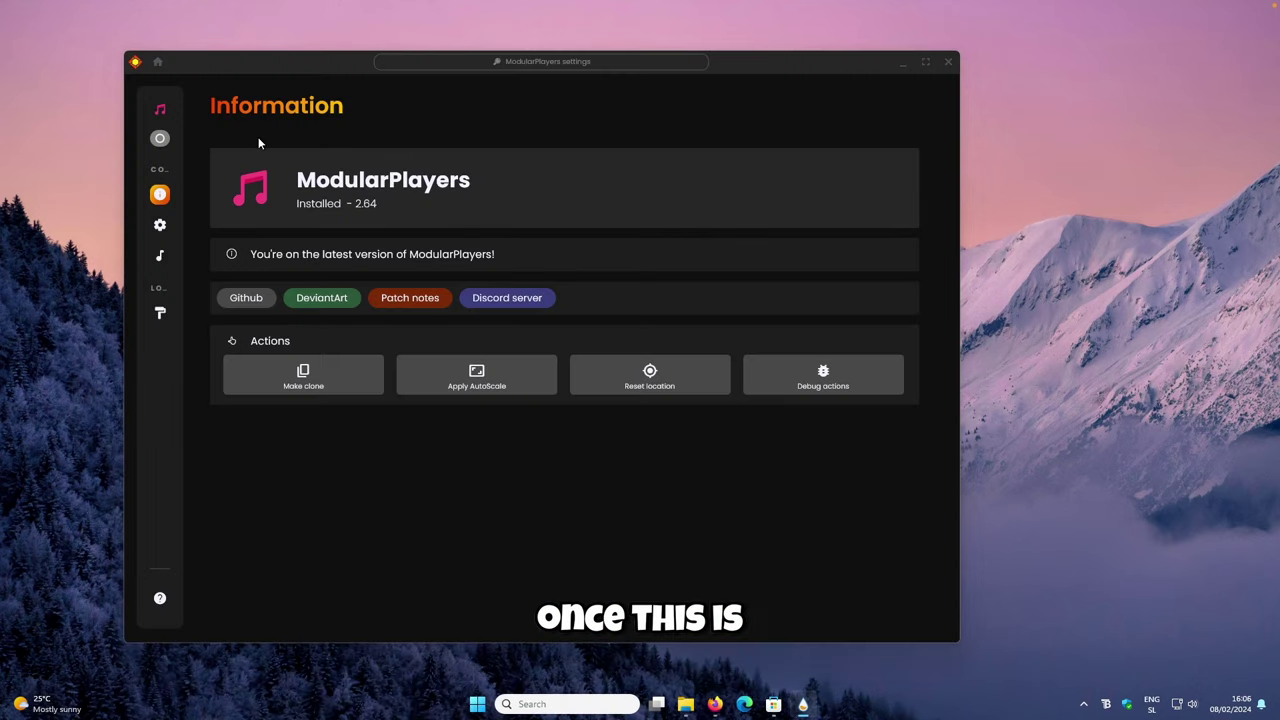
mouse_move(176, 138)
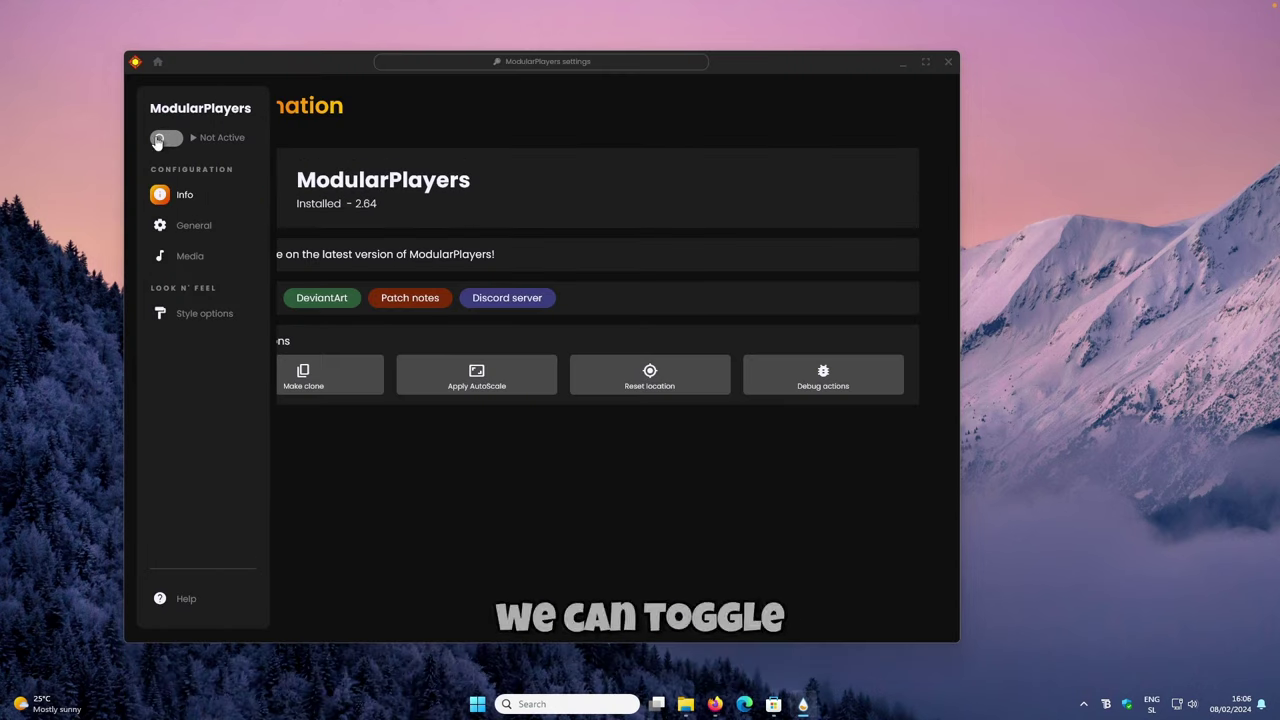
left_click(176, 138)
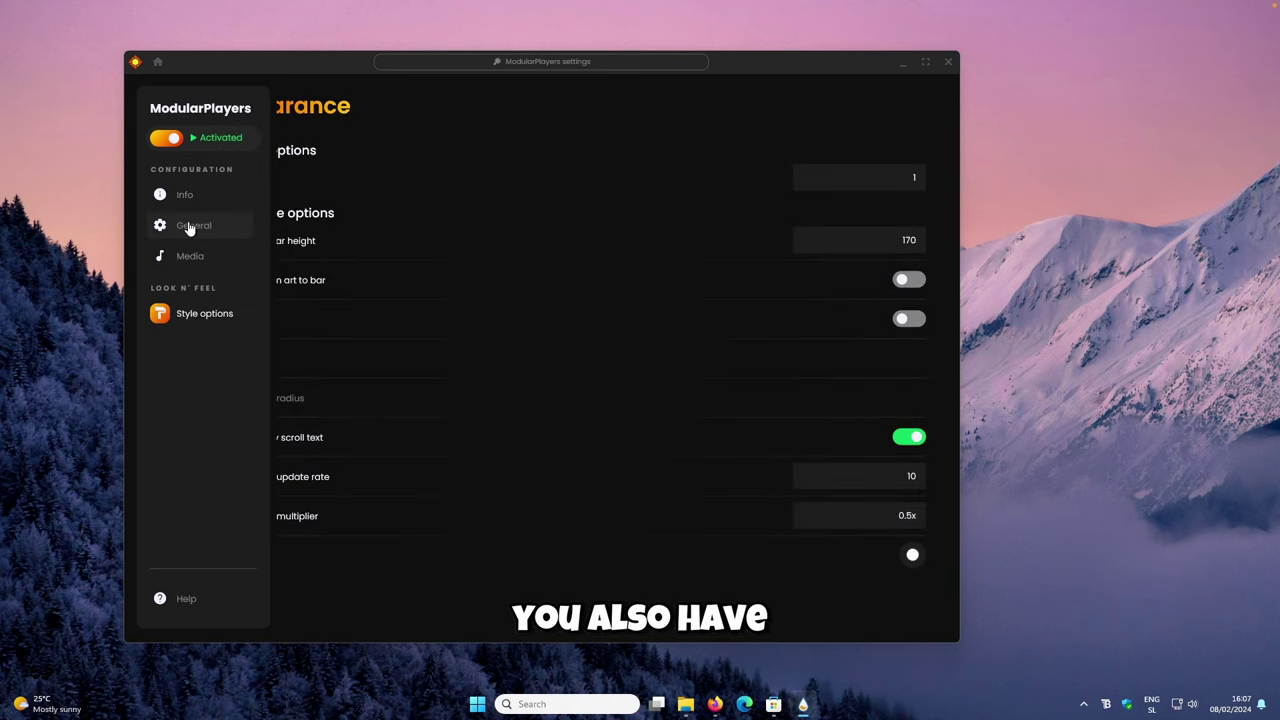
Switch the ModularPlayers player style to Win11 and move the settings window clear of the player widget.
left_click(190, 224)
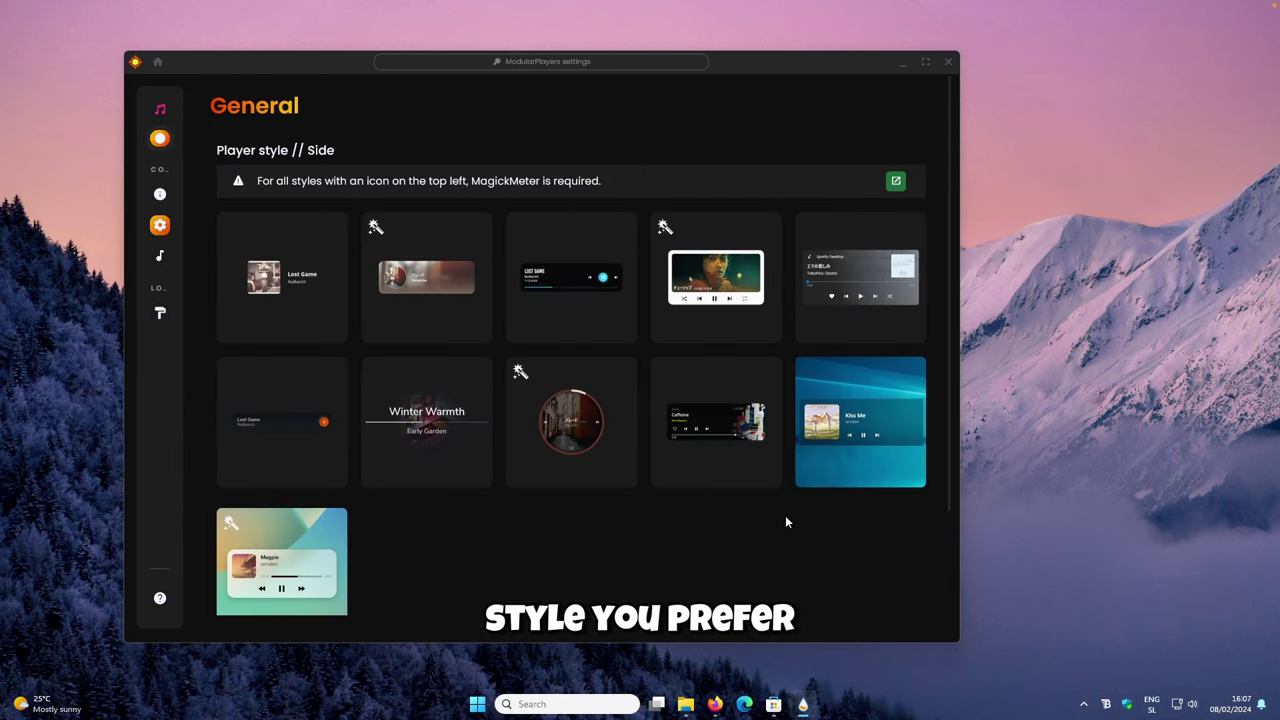
left_click(875, 450)
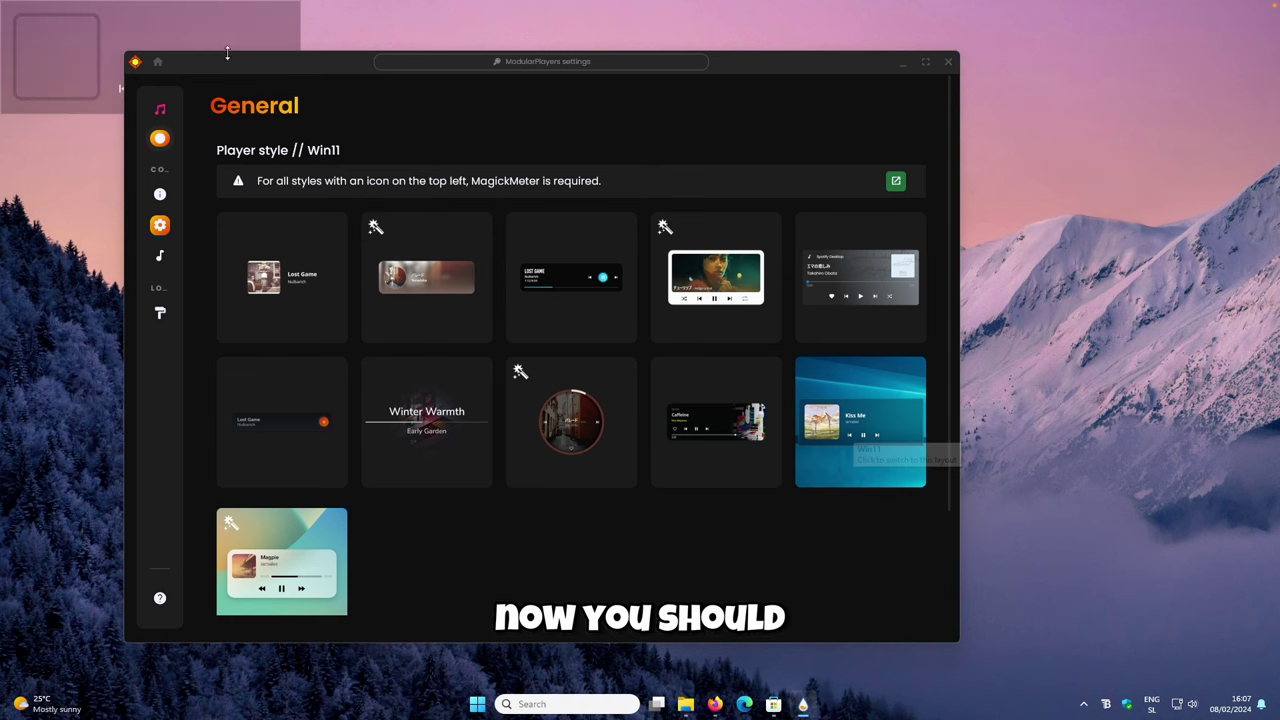
left_click_drag(262, 55, 440, 77)
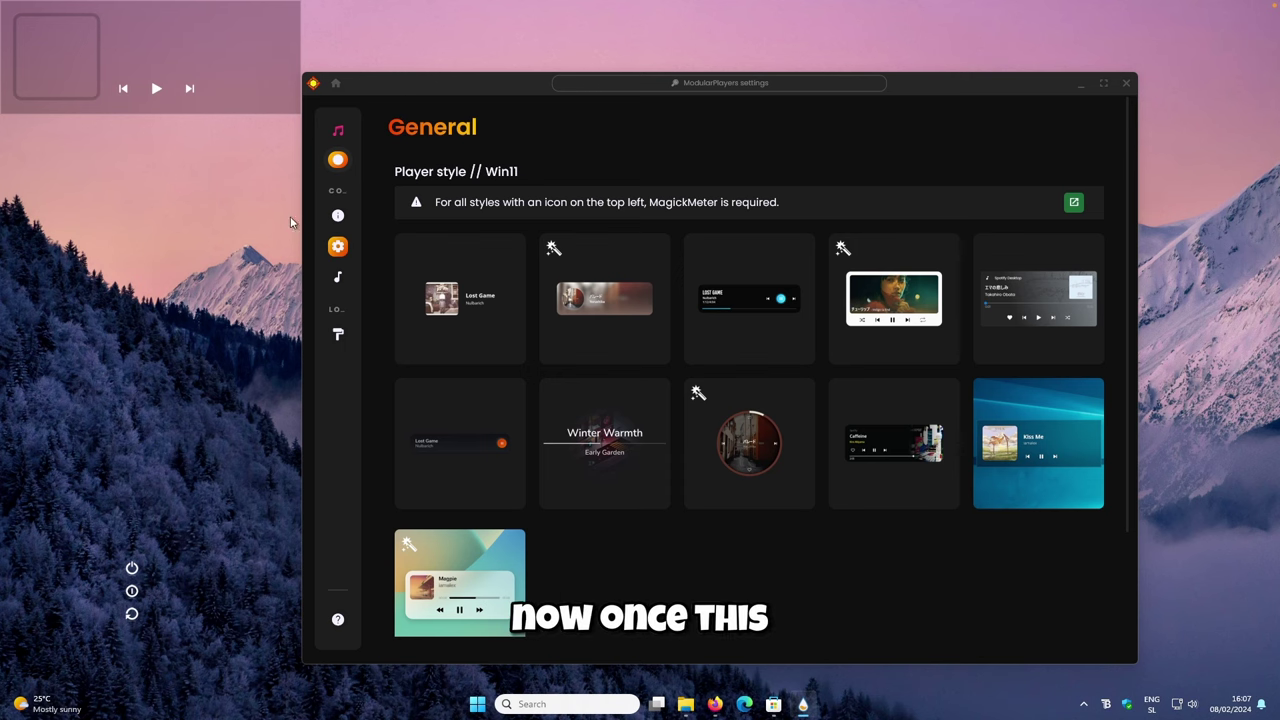
In the player's style options, set the widget scale to 0.75 and the rounding to Standard.
left_click(391, 338)
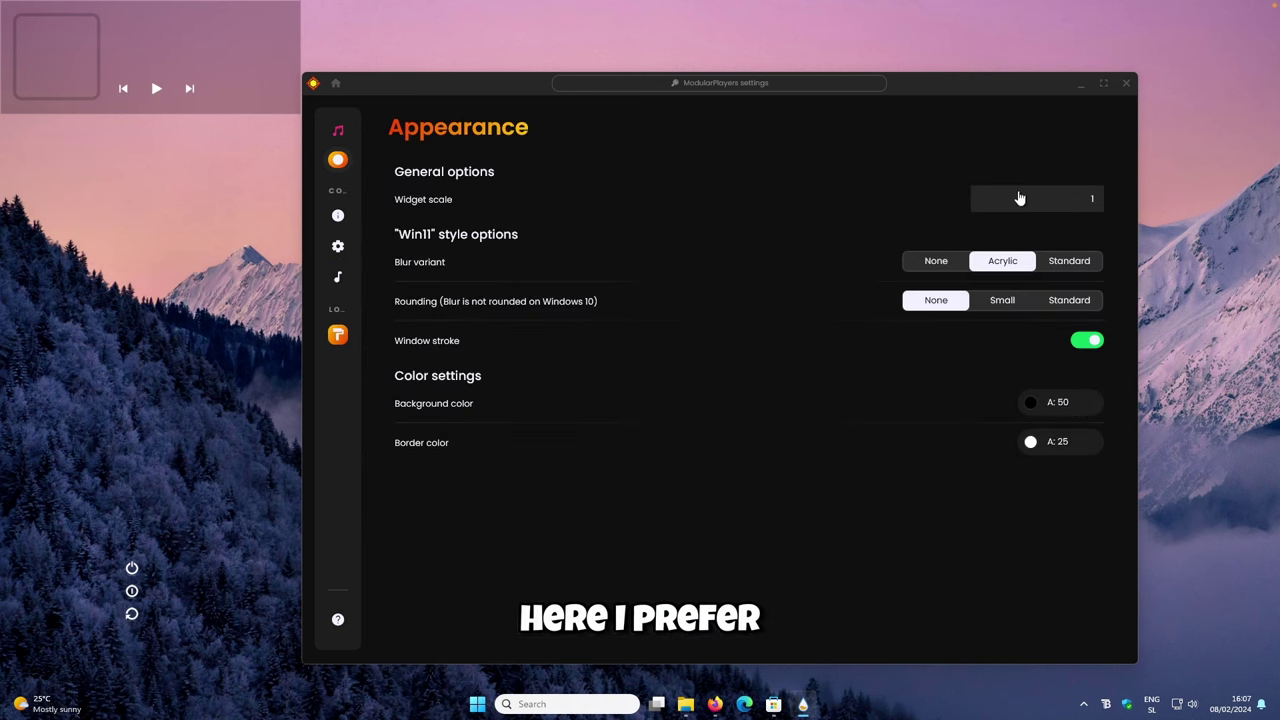
double_click(1094, 194)
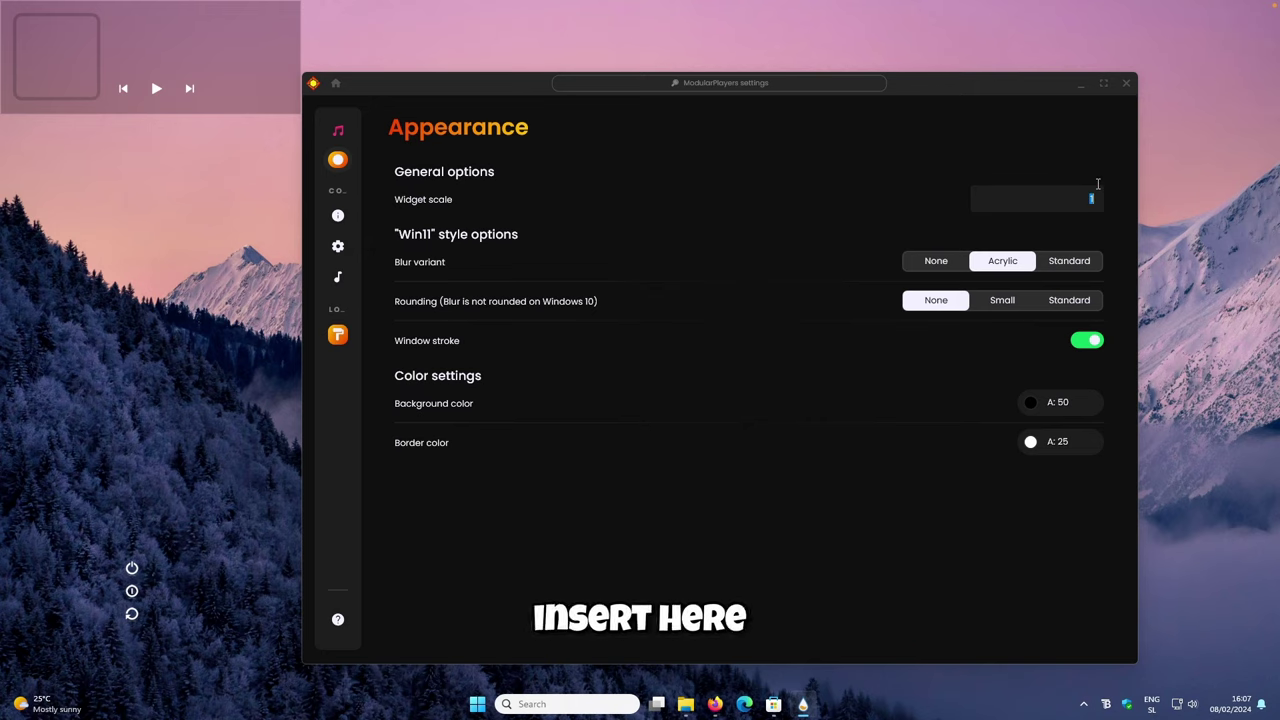
type("0.")
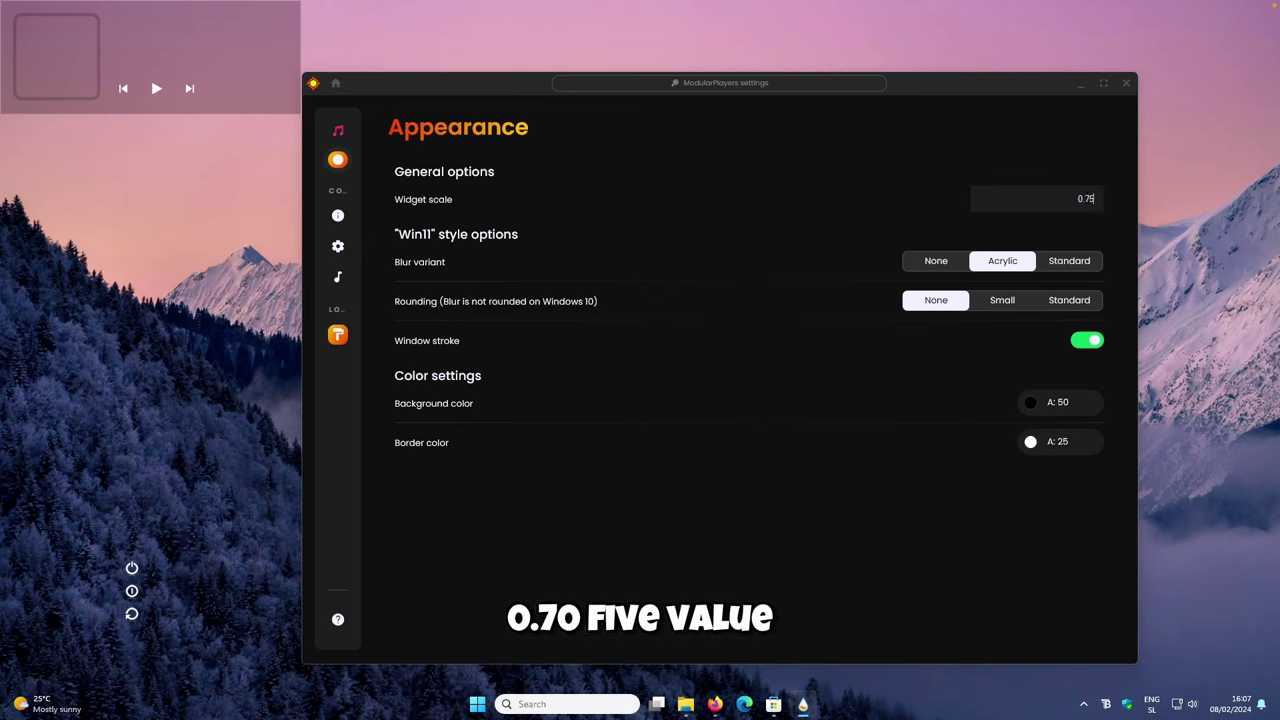
type("75")
key("Return")
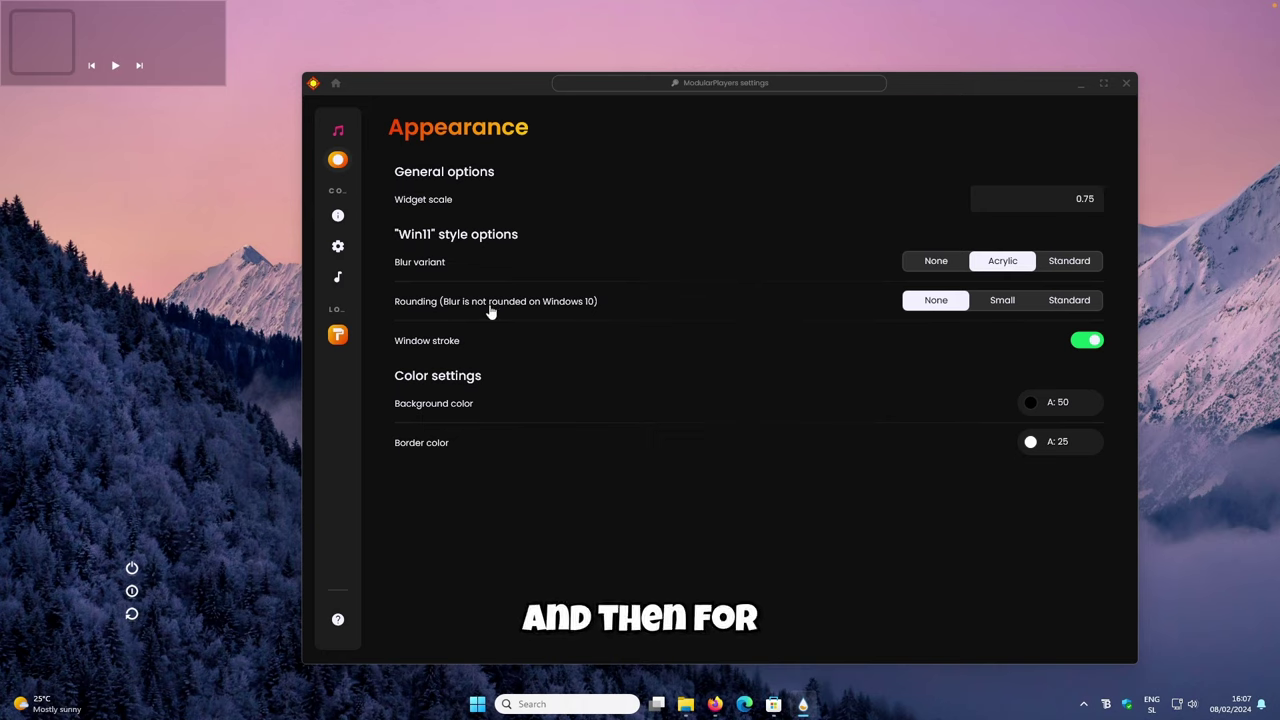
left_click(1072, 300)
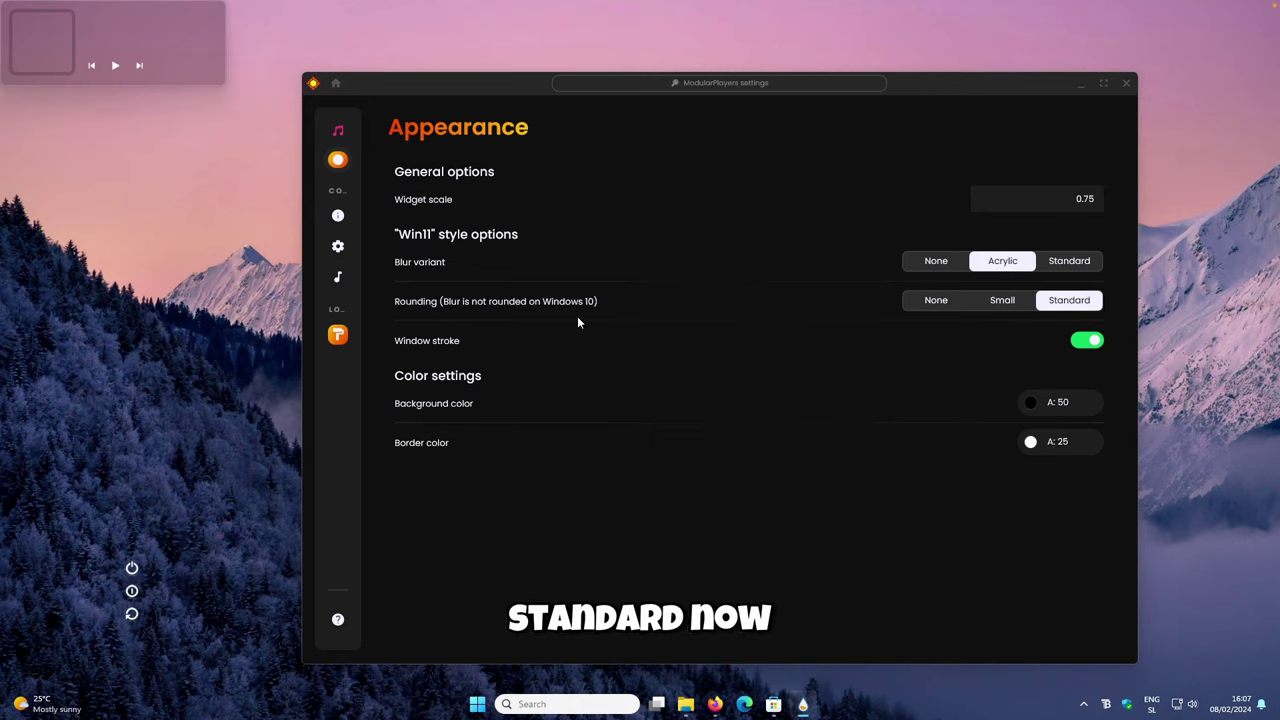
Change the player's background color to white using the value 255 and close the ModularPlayers settings.
right_click(1091, 404)
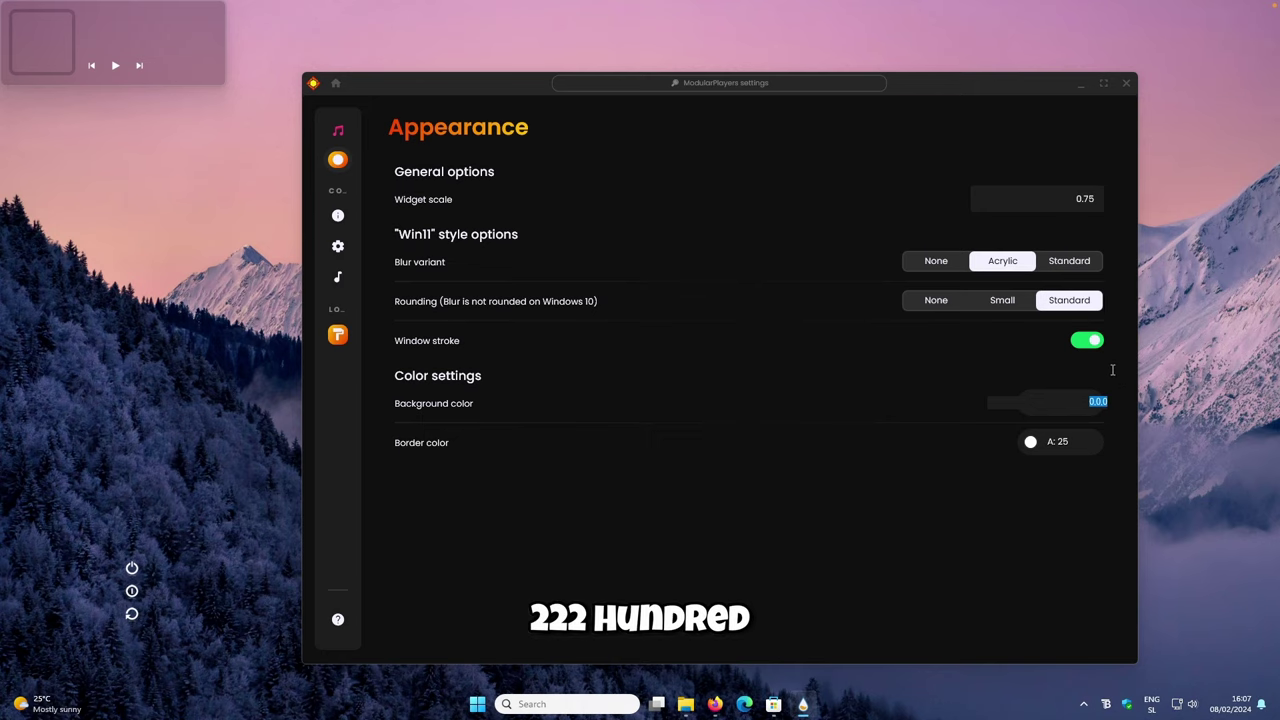
type("255")
key("Return")
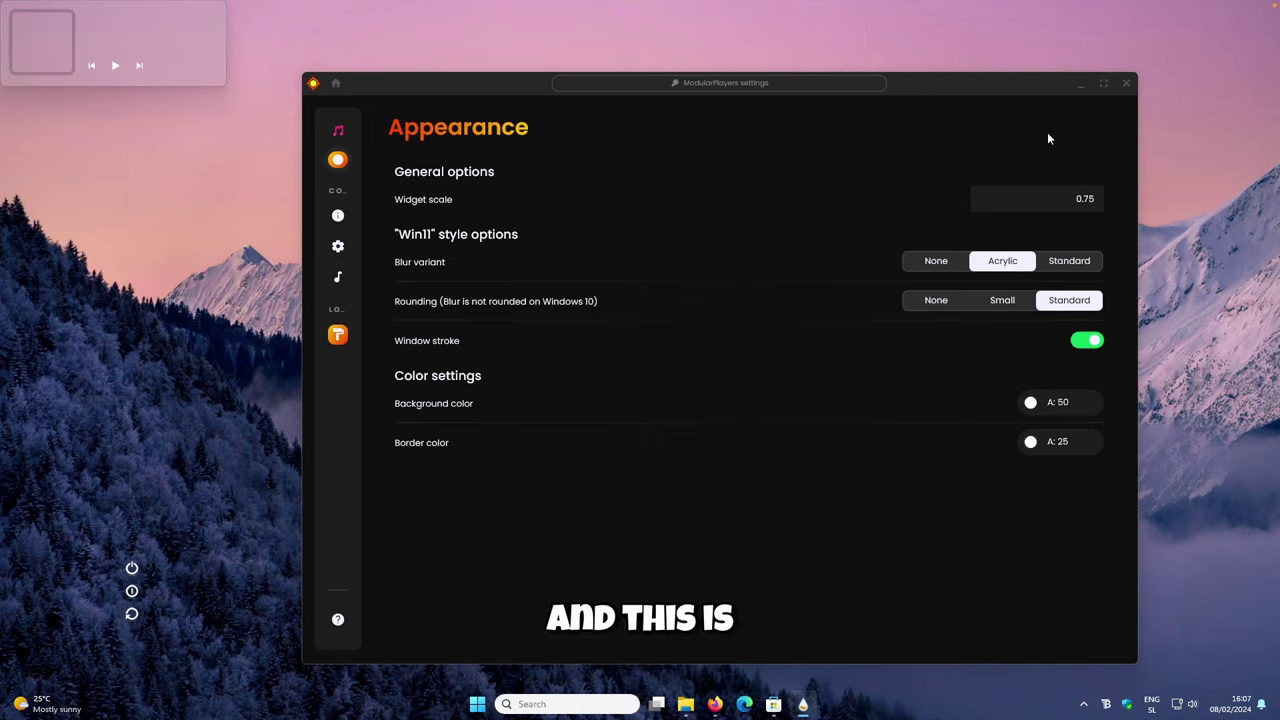
left_click(1127, 85)
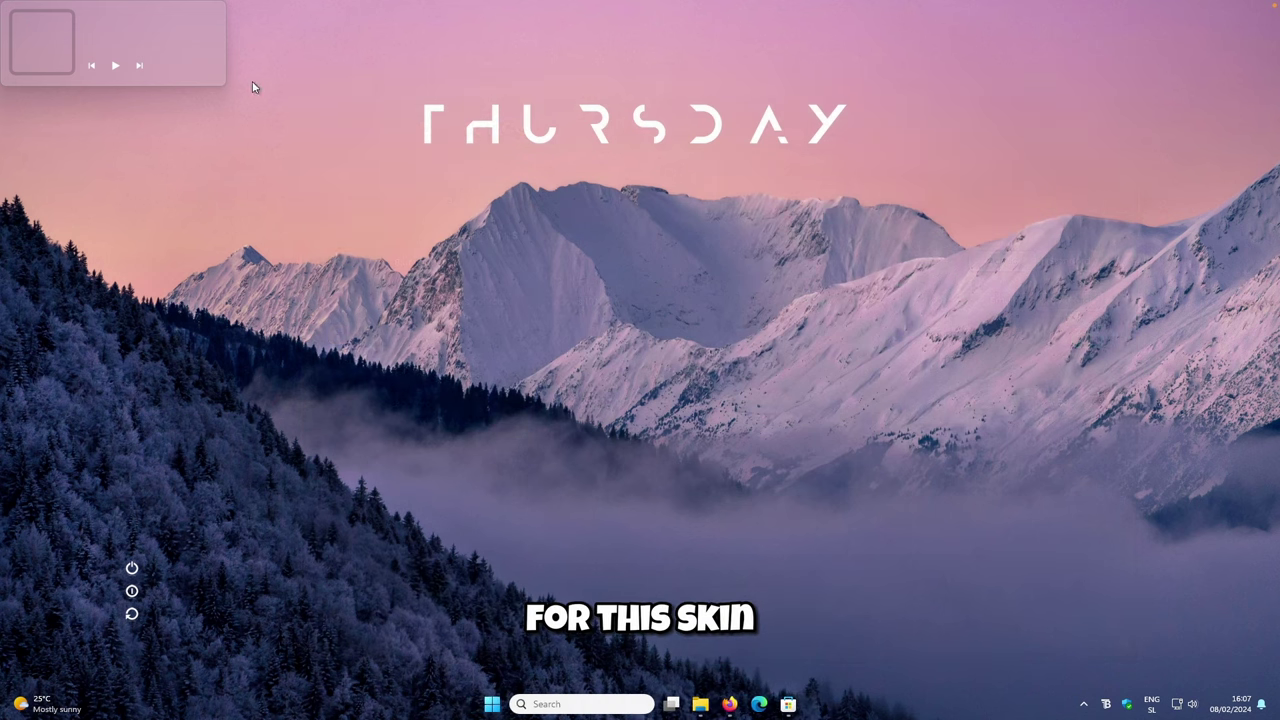
Move the music player widget to the lower middle of the desktop and align it horizontally centered.
left_click_drag(160, 40, 346, 293)
mouse_move(658, 532)
left_mouse_down()
mouse_move(679, 527)
mouse_move(667, 528)
left_mouse_up()
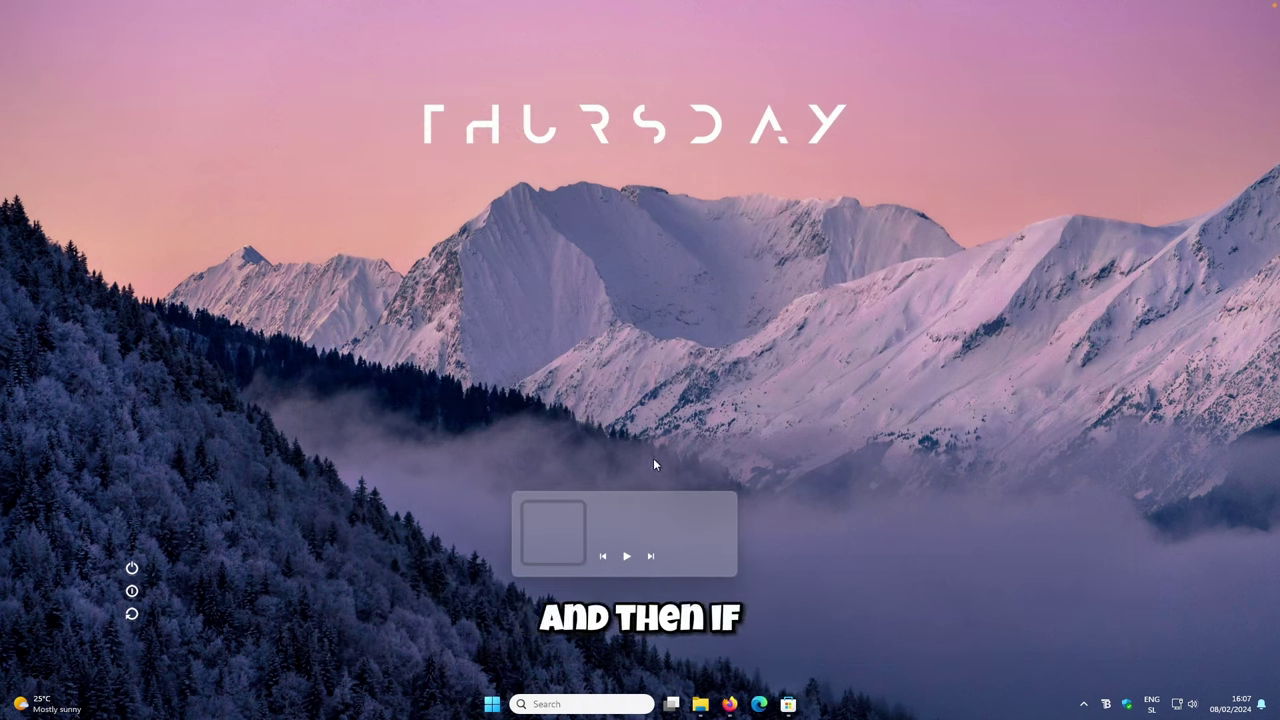
right_click(640, 518)
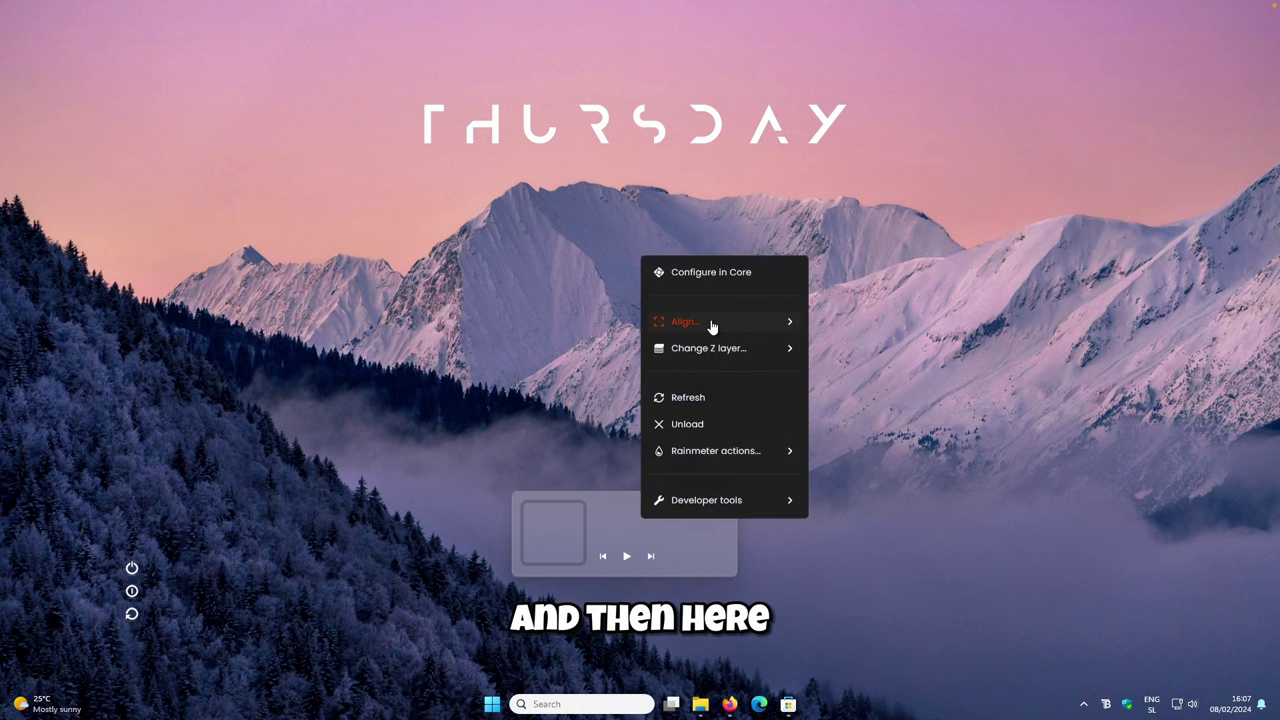
mouse_move(718, 327)
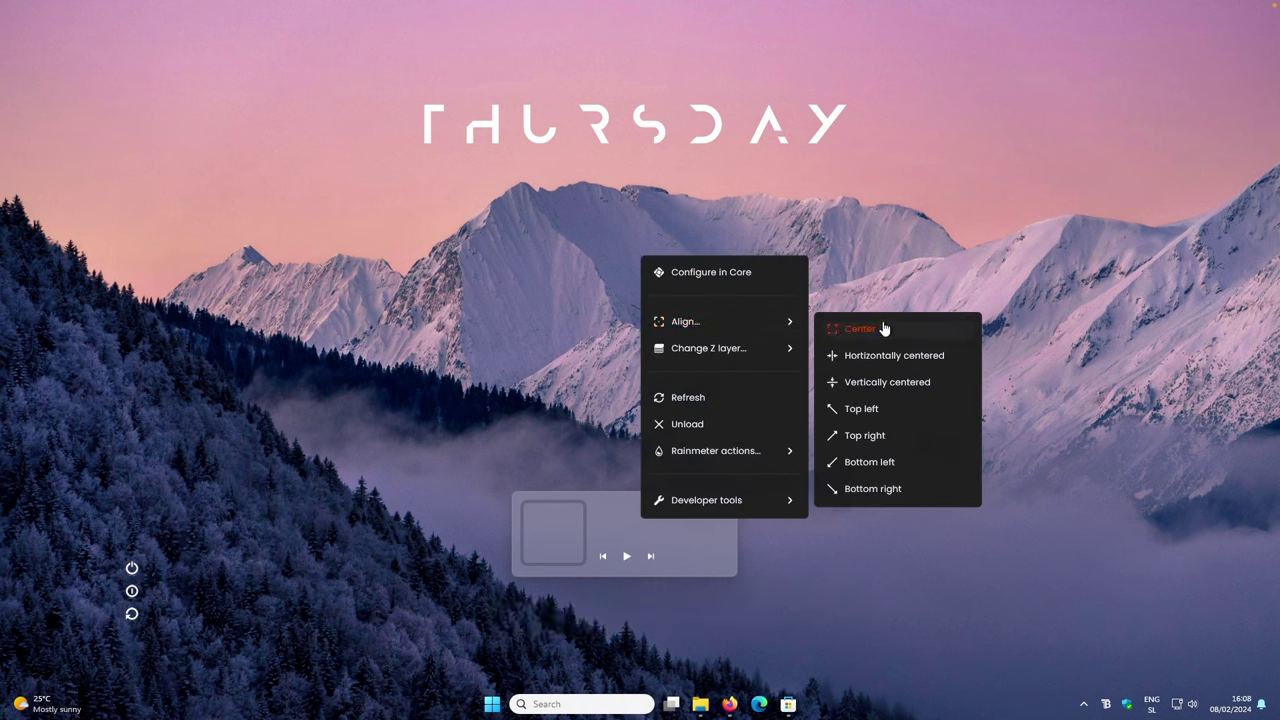
left_click(875, 357)
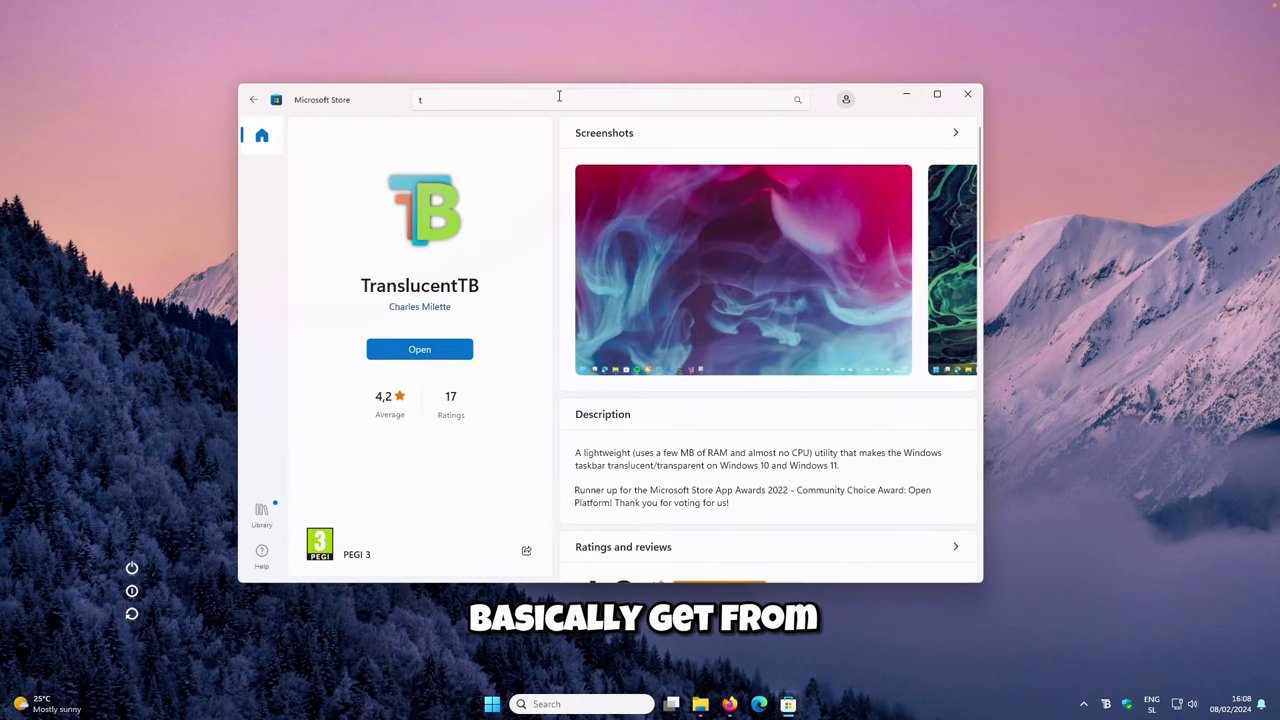
Search the Microsoft Store for "lively wallpaper" and install Lively Wallpaper.
left_click(512, 100)
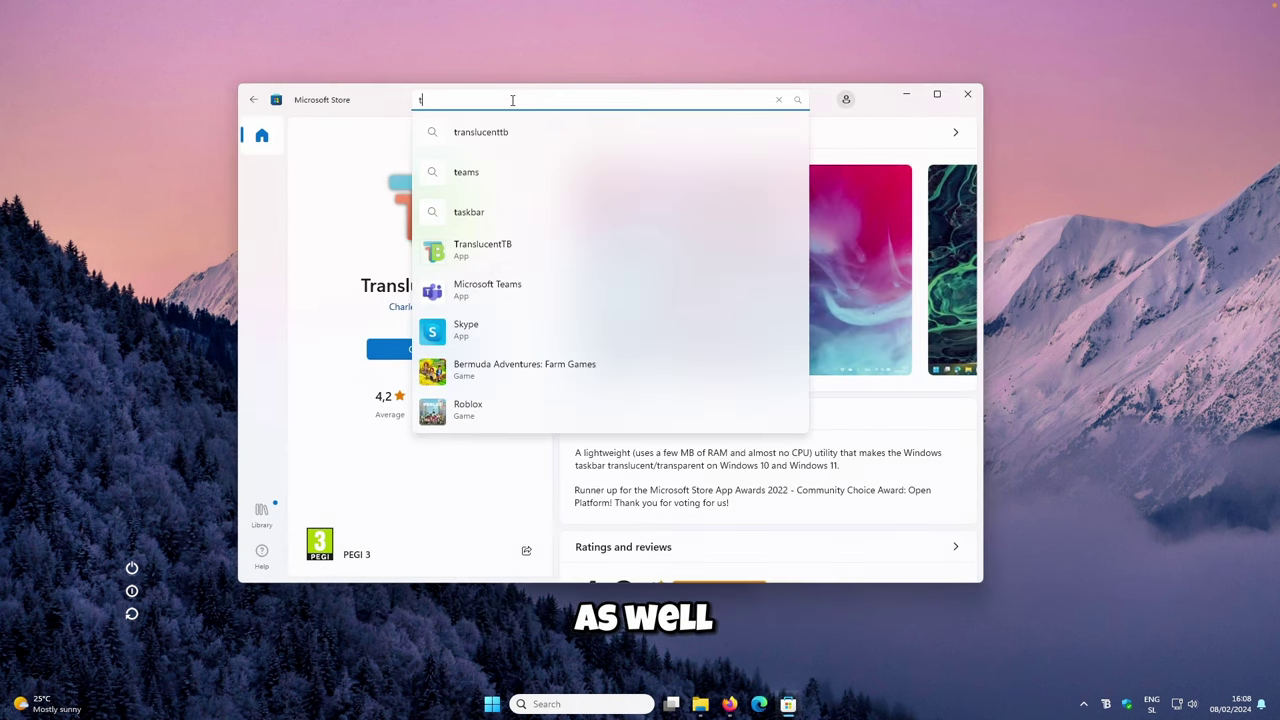
key("BackSpace")
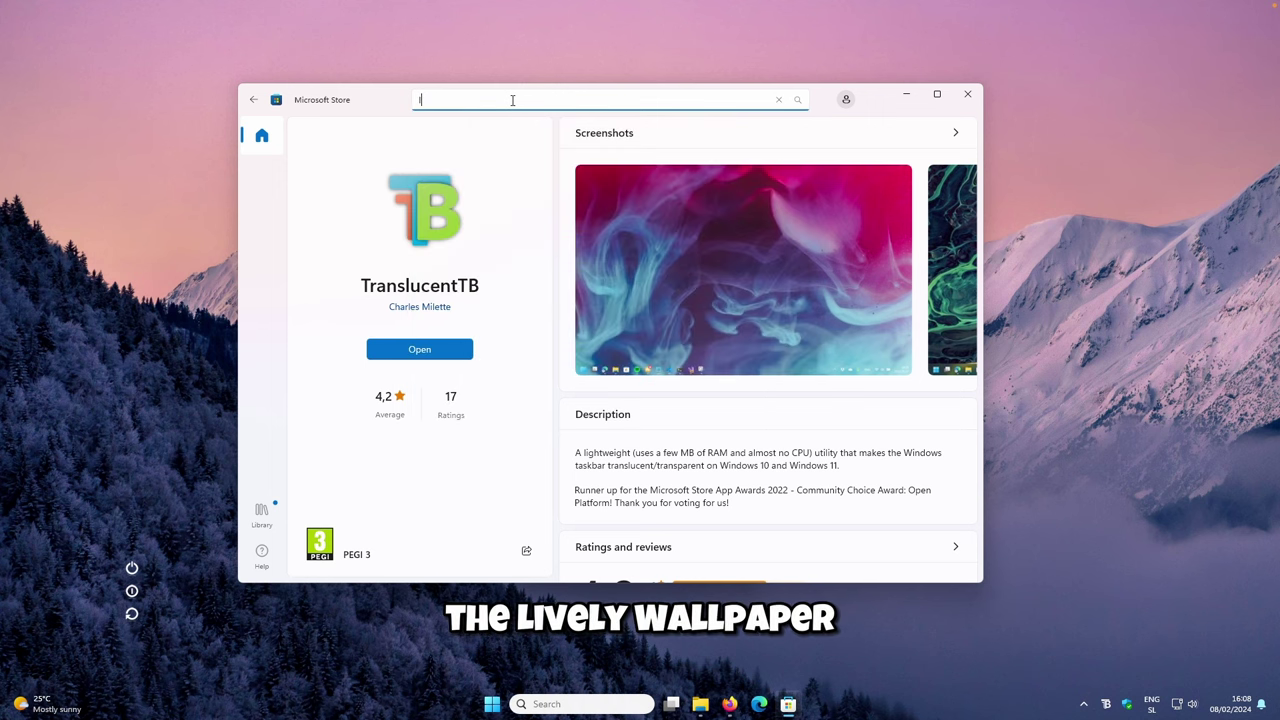
type("lively wallpaper")
left_click(490, 250)
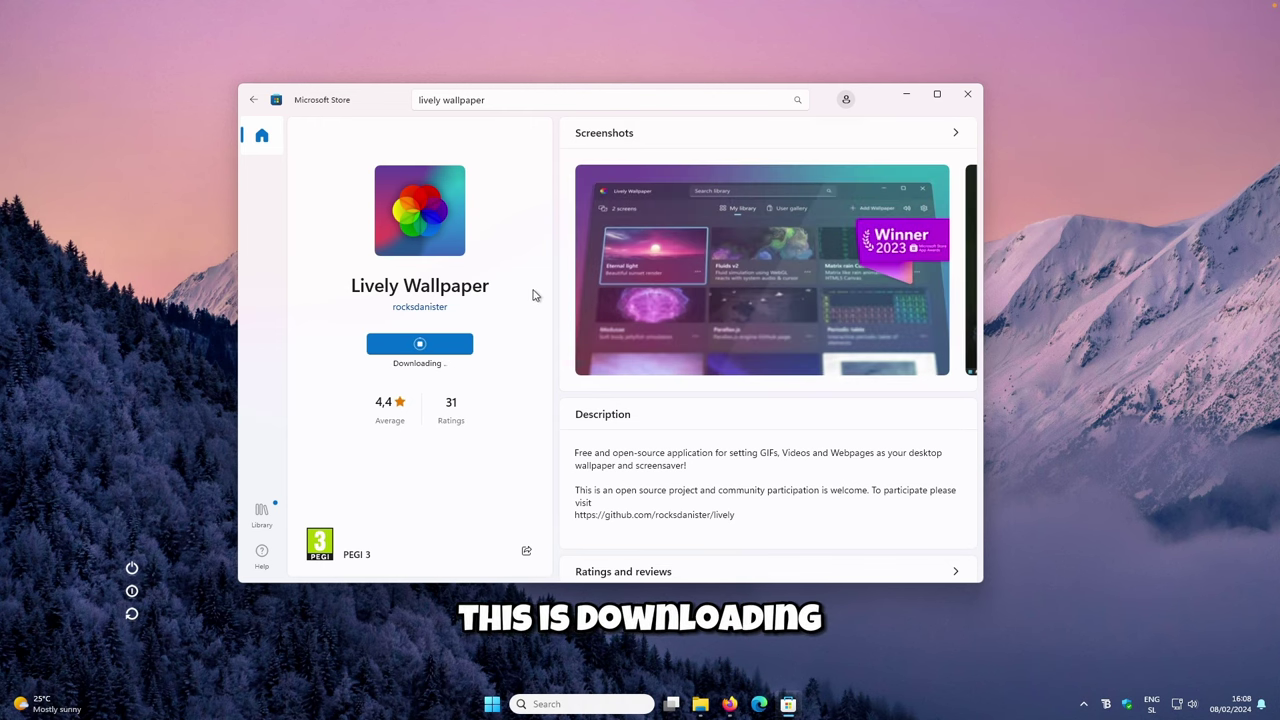
Switch to Firefox, search the web for "lively wallpaer snow" and open the rocksdanister/snow GitHub repository.
key("alt+Tab")
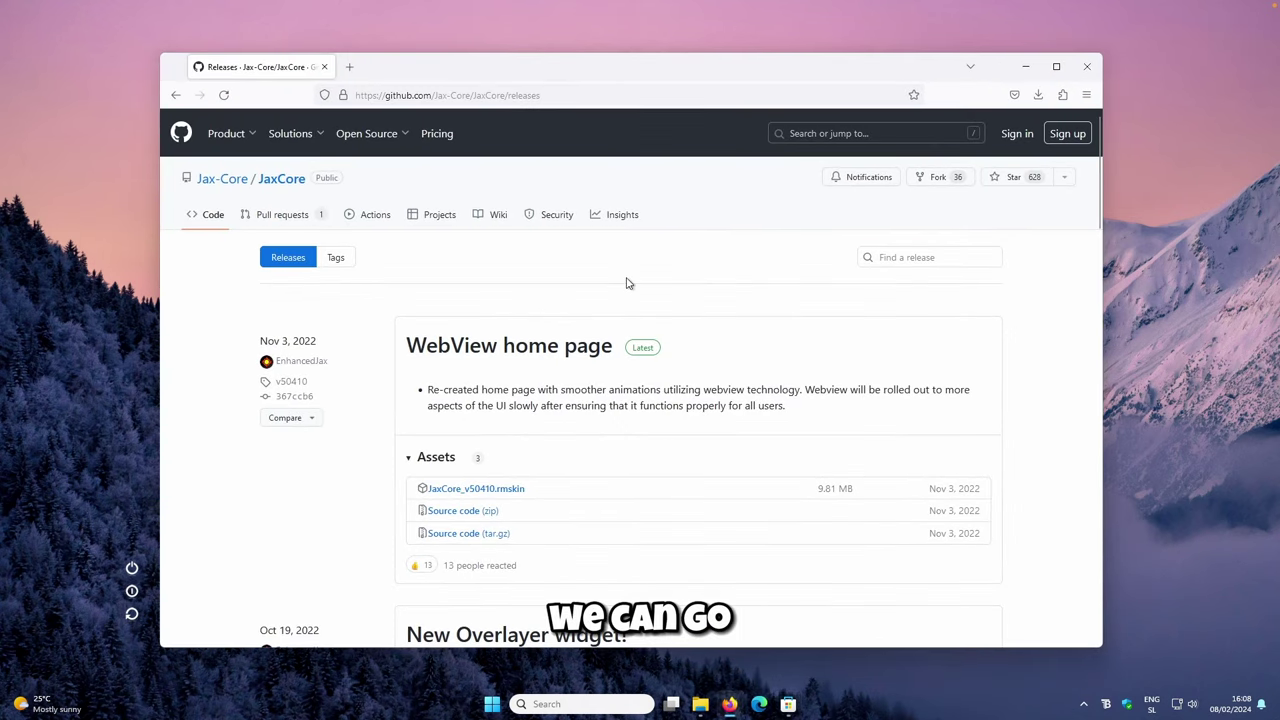
left_click(538, 92)
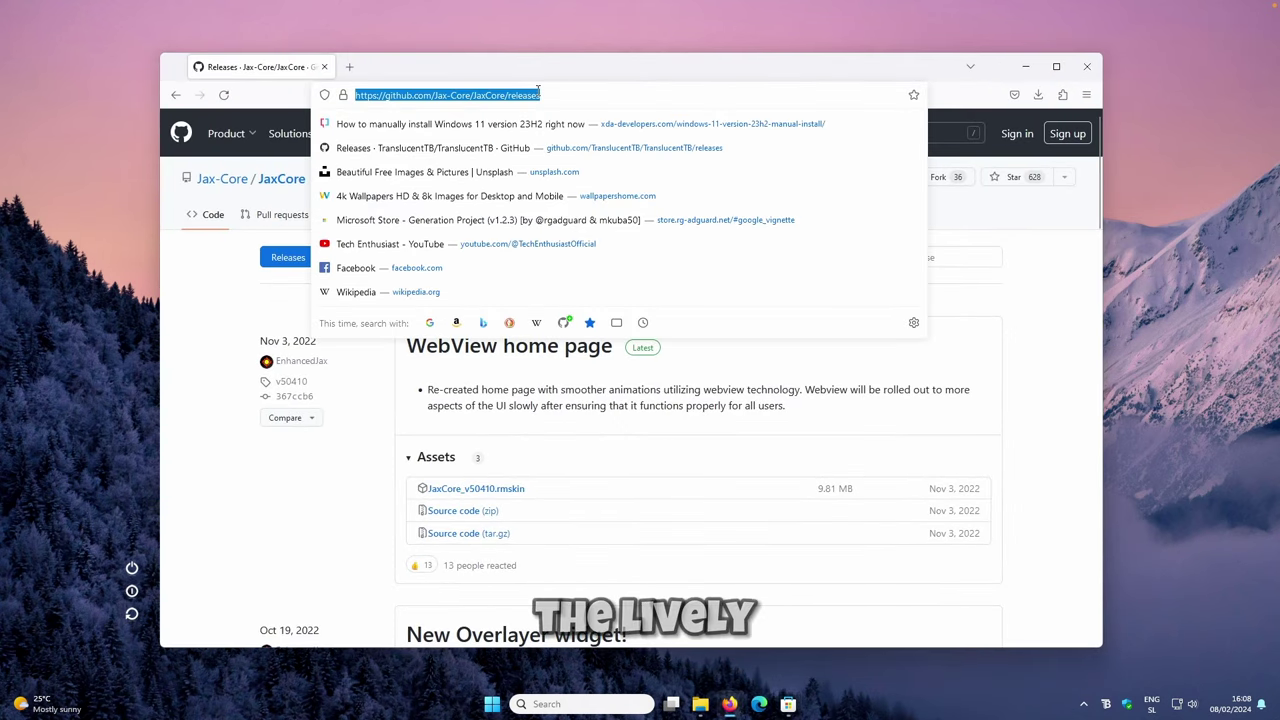
type("lively wallpaer snow")
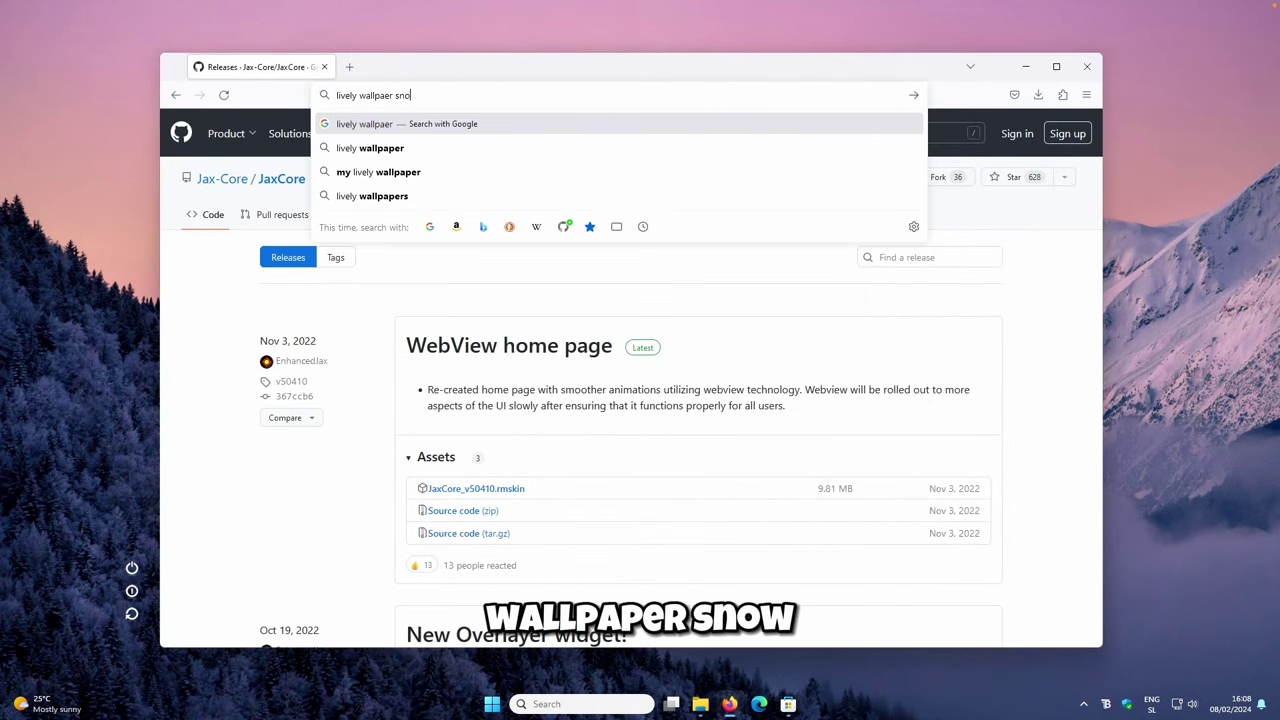
key("Return")
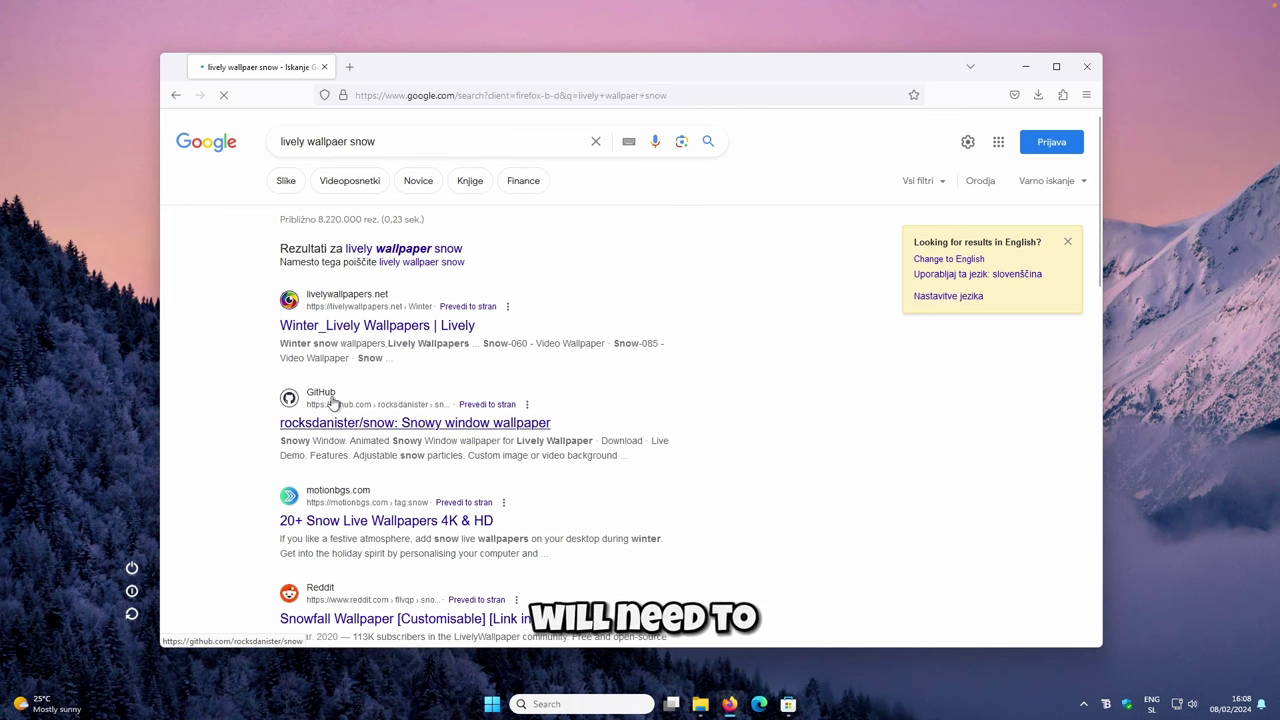
left_click(433, 423)
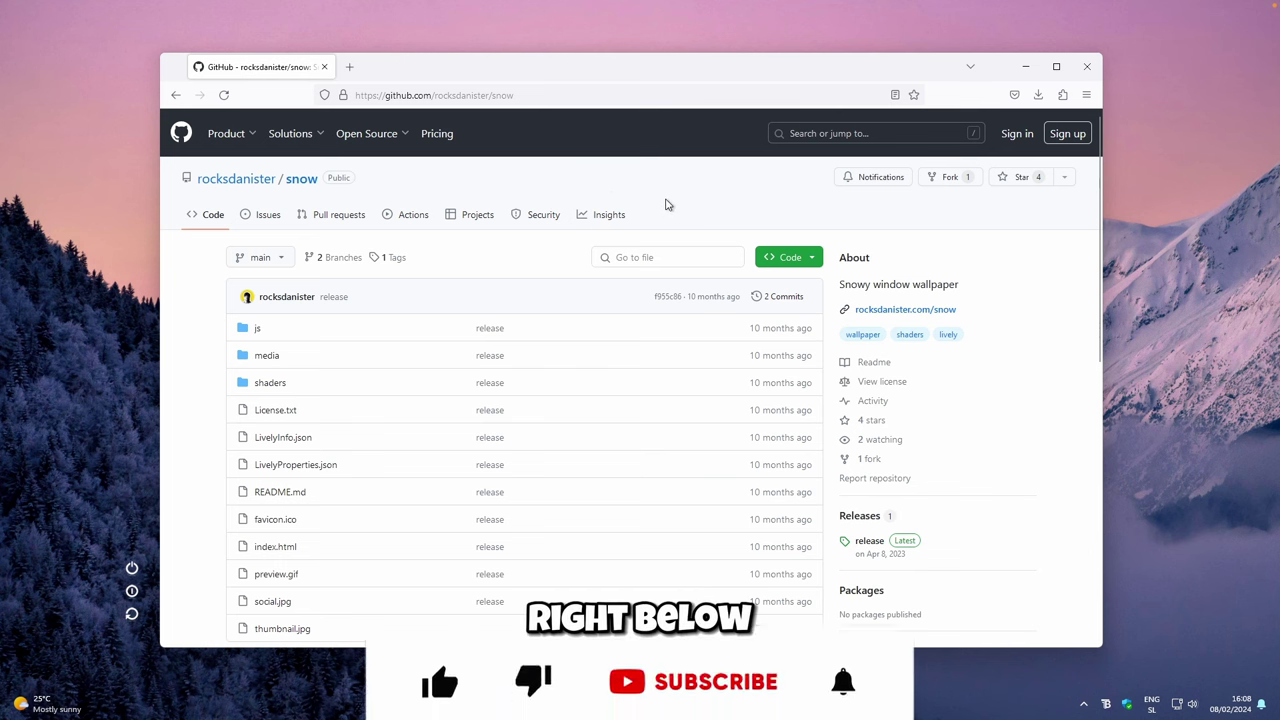
Download snow_v1.zip from the snow repository's latest release.
scroll(672, 205, "down", 2)
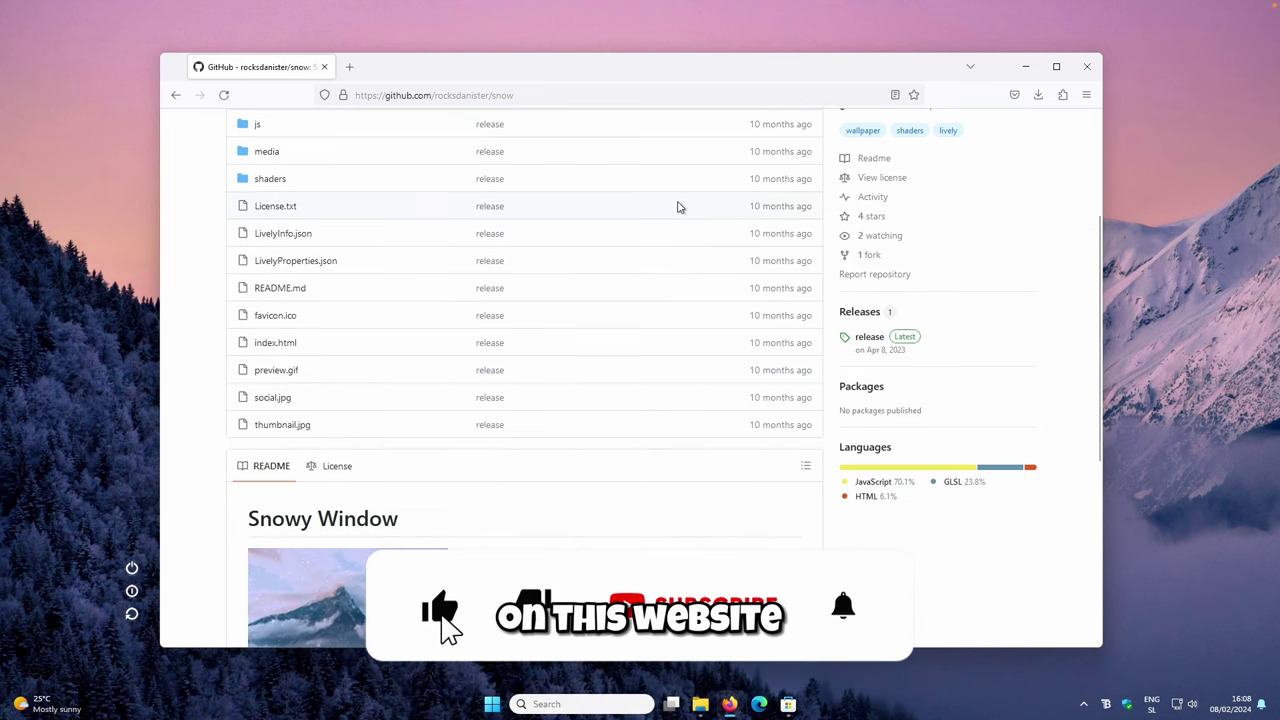
left_click(880, 314)
scroll(666, 277, "down", 3)
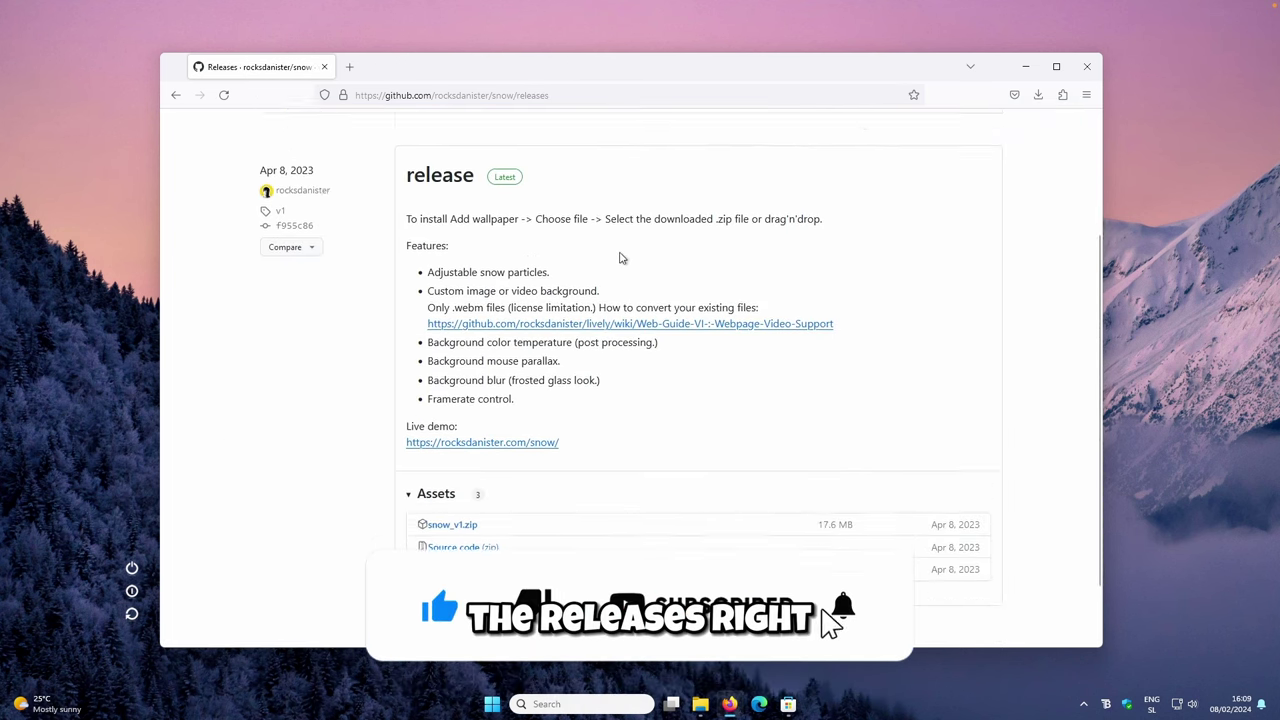
left_click(474, 449)
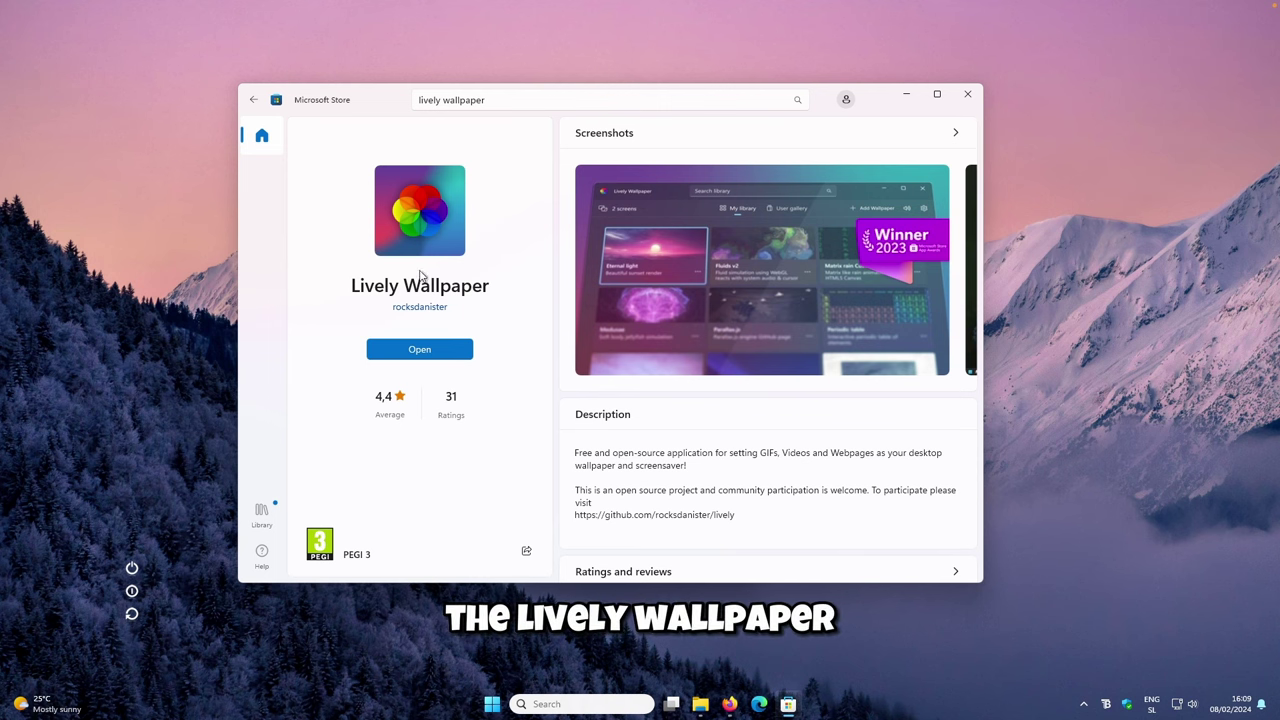
Put the Microsoft Store away, add snow_v1 from Downloads to the Lively Wallpaper library and apply the Snow wallpaper.
left_click(906, 94)
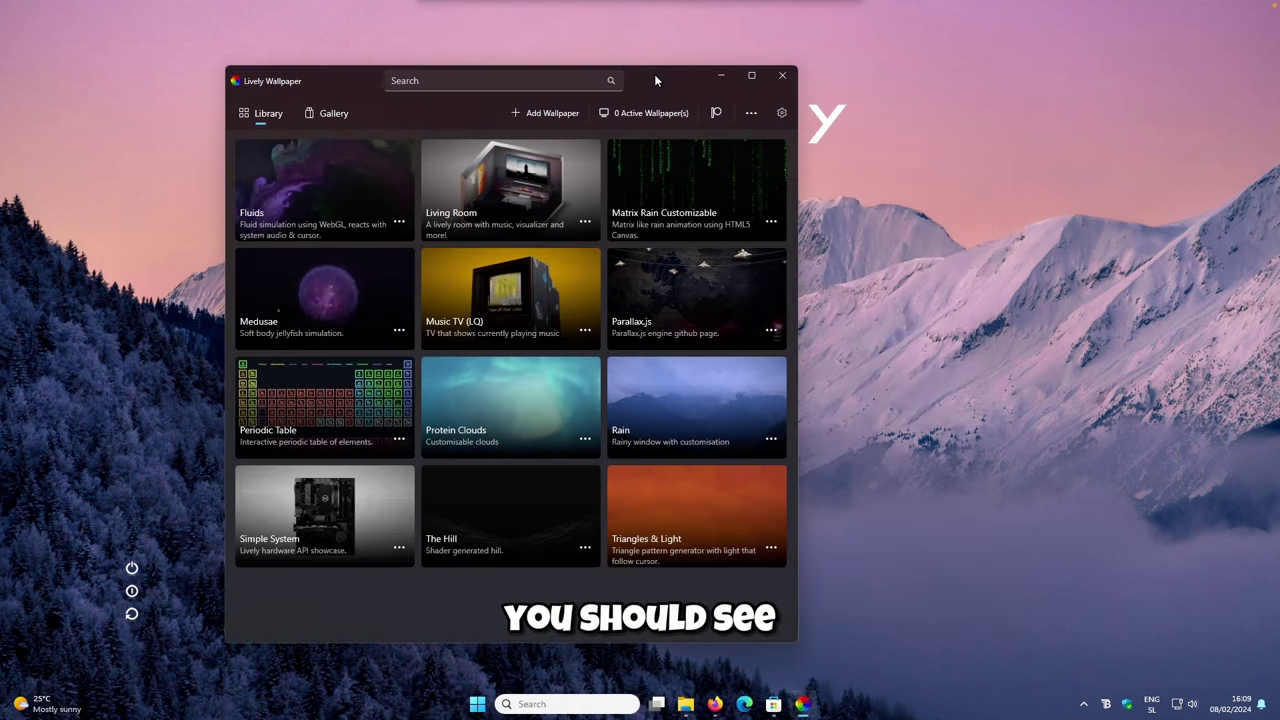
left_click(548, 113)
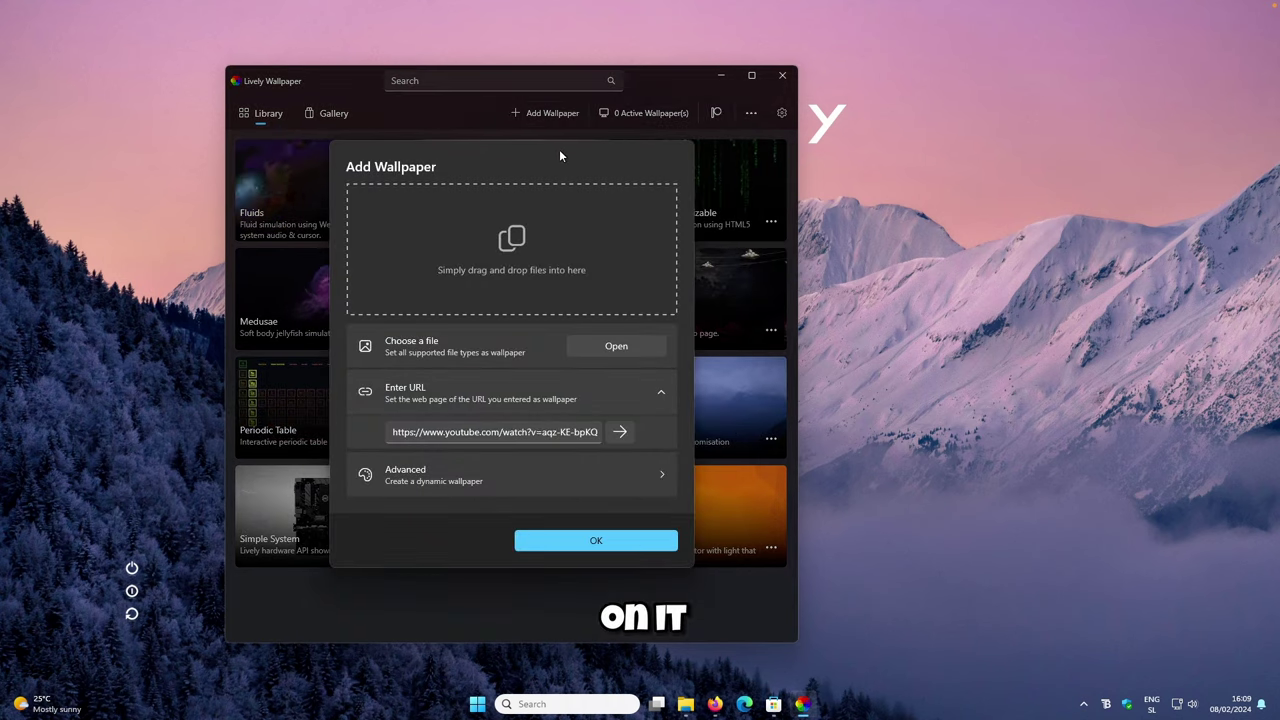
left_click(636, 347)
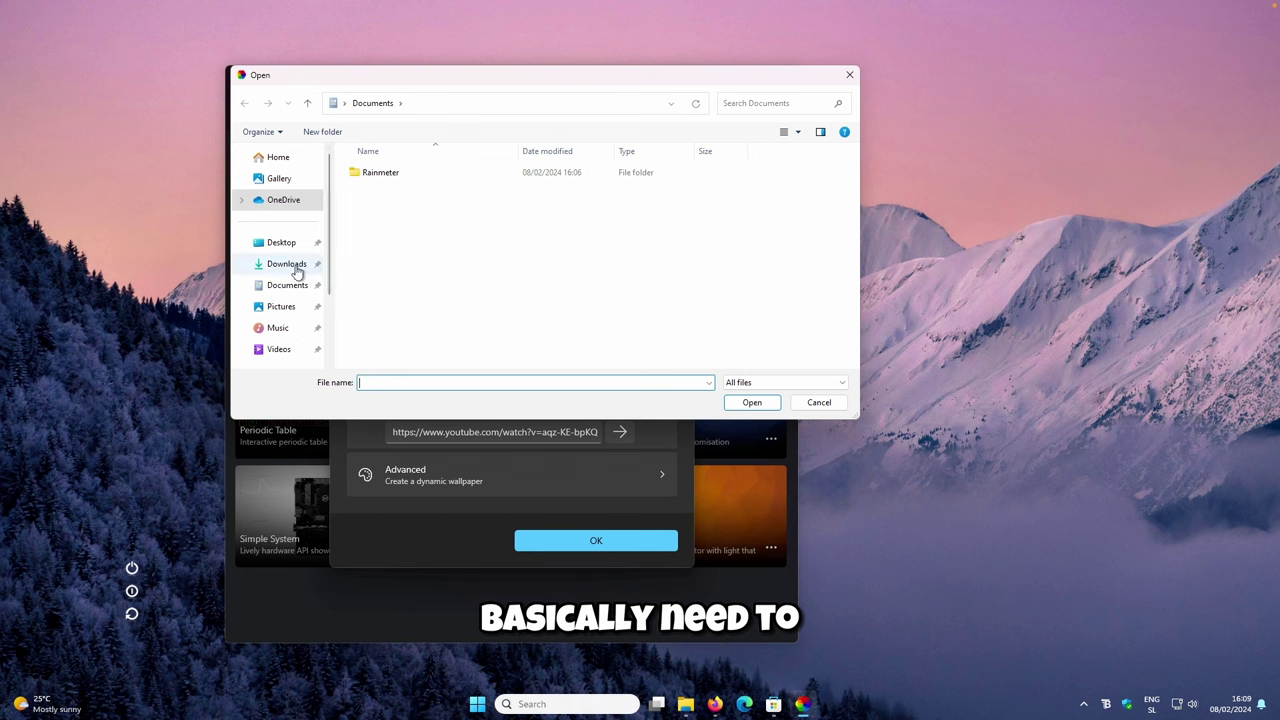
left_click(290, 264)
left_click(389, 195)
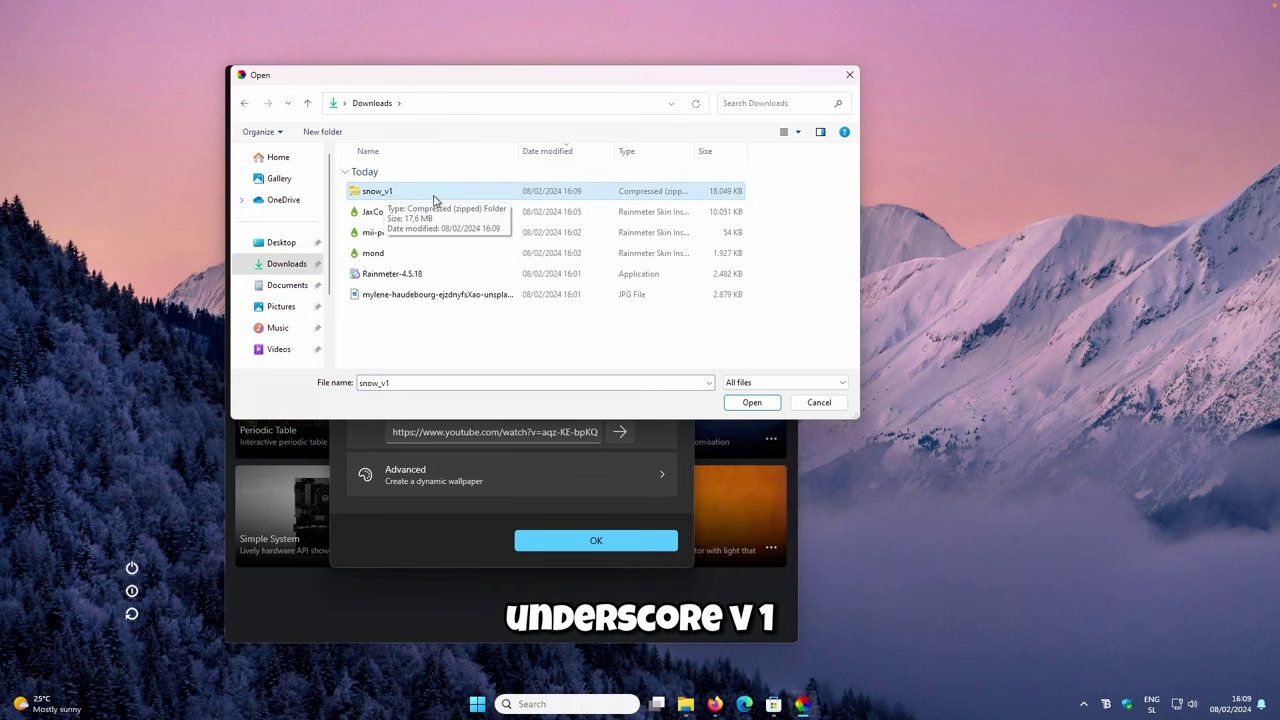
left_click(754, 404)
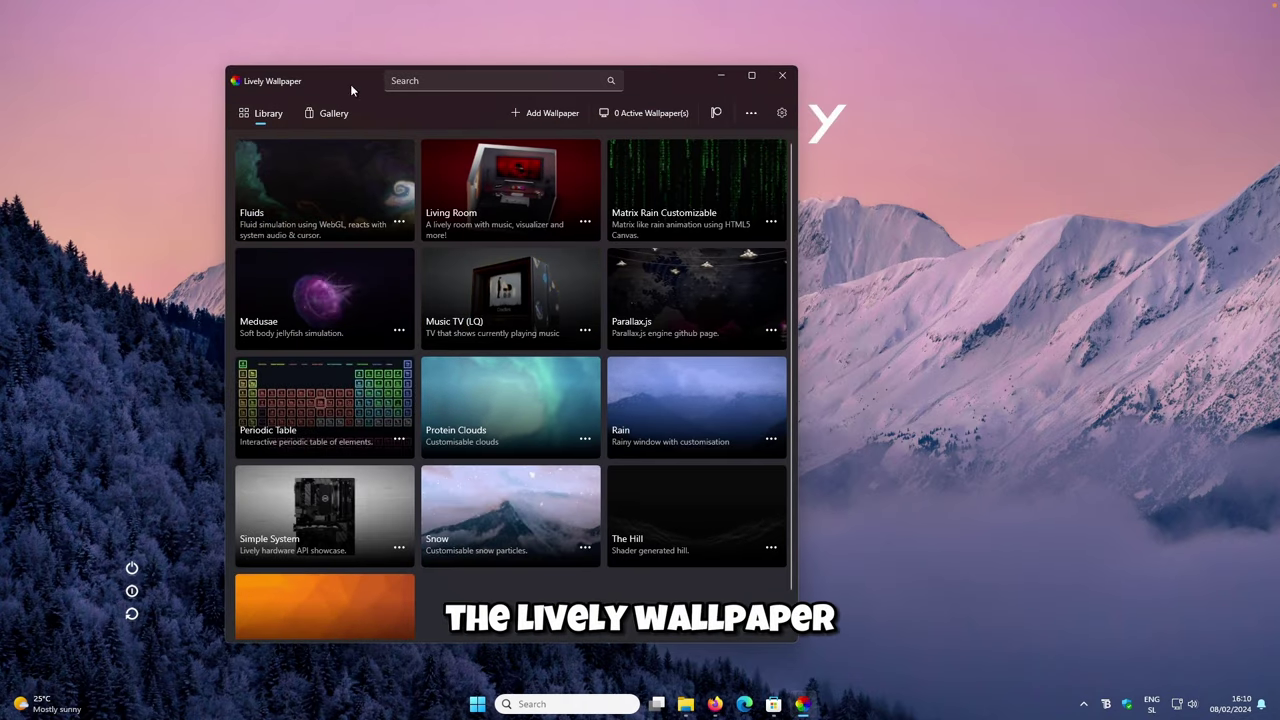
left_click(555, 487)
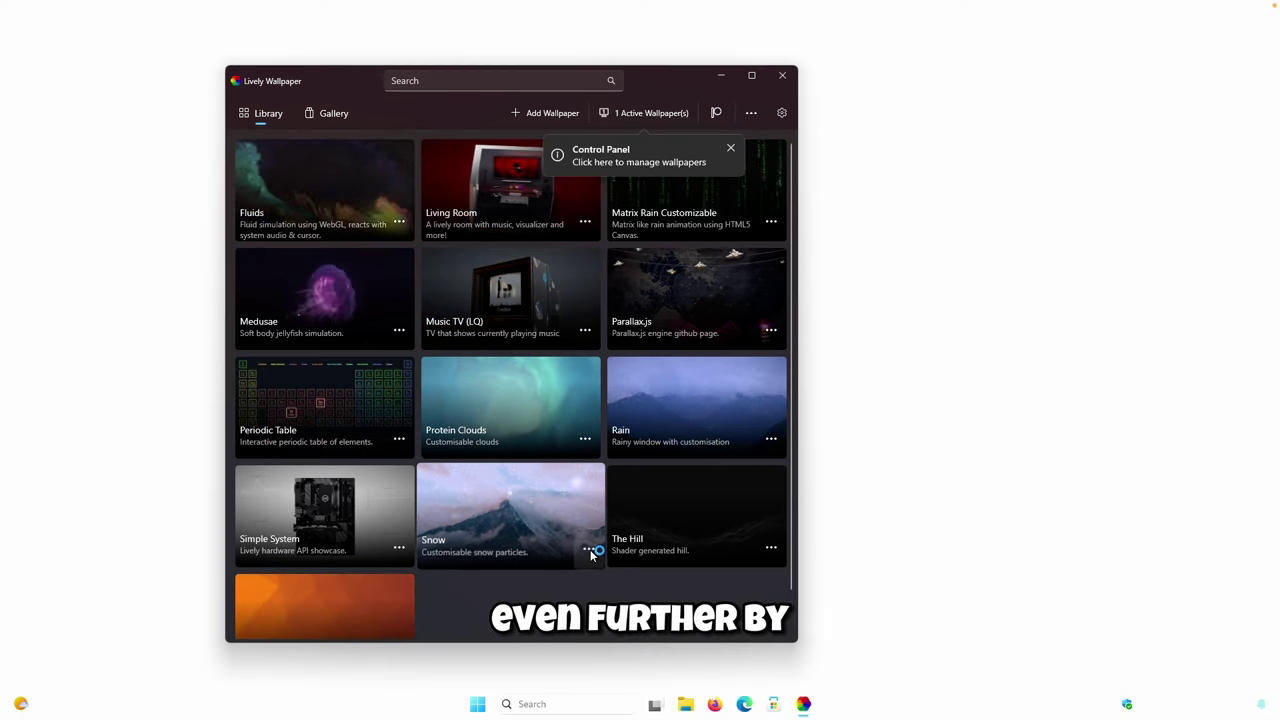
Open the Snow wallpaper's customisation settings and slightly increase its Layers and Speed values.
left_click(587, 549)
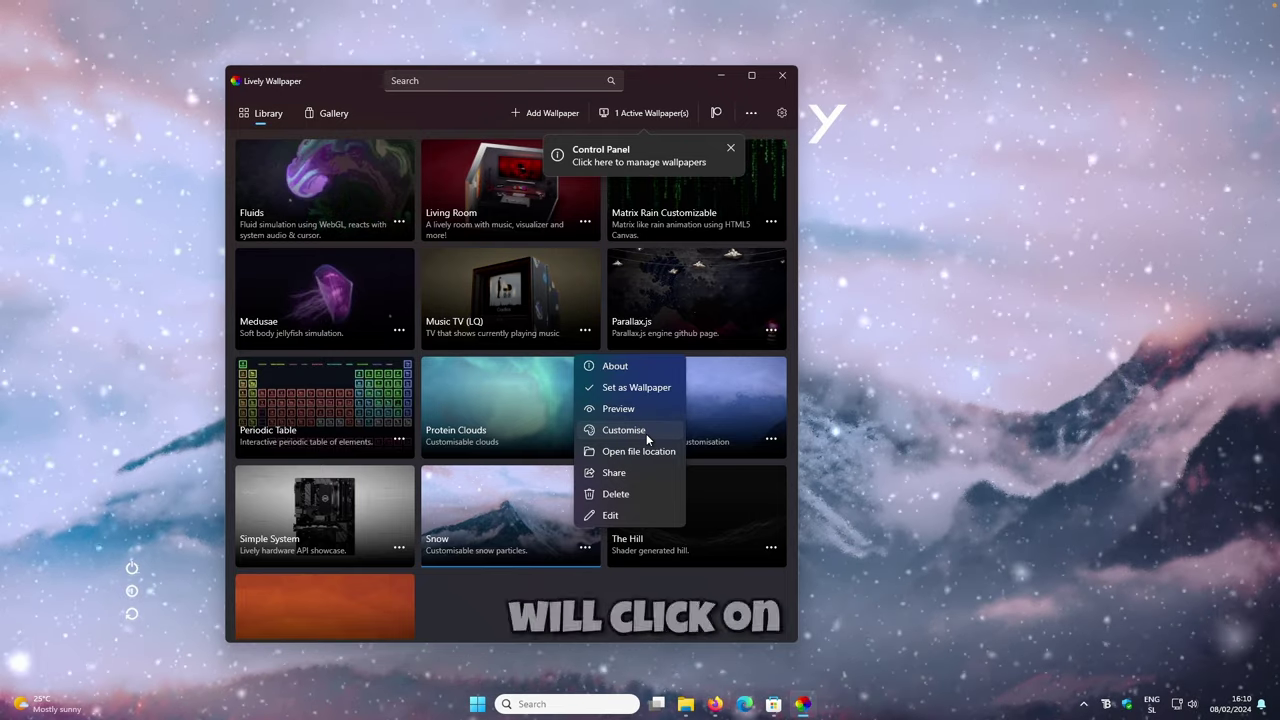
left_click(646, 433)
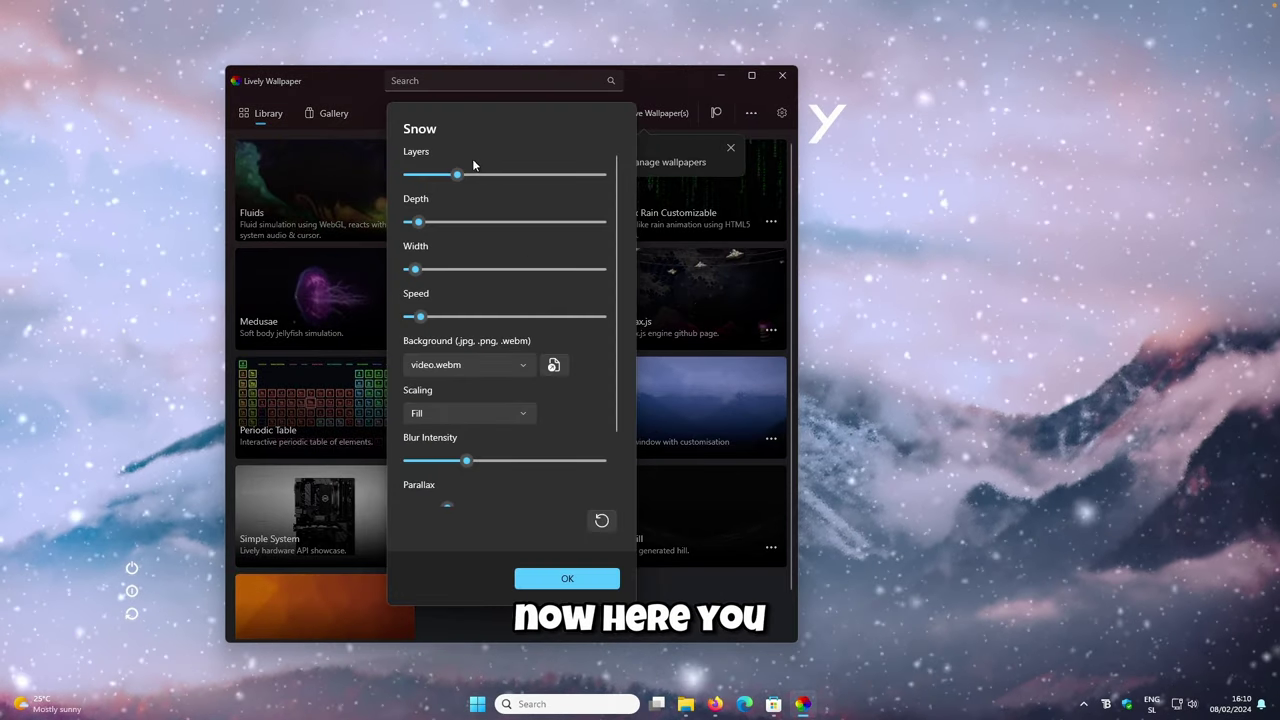
left_click_drag(458, 176, 467, 175)
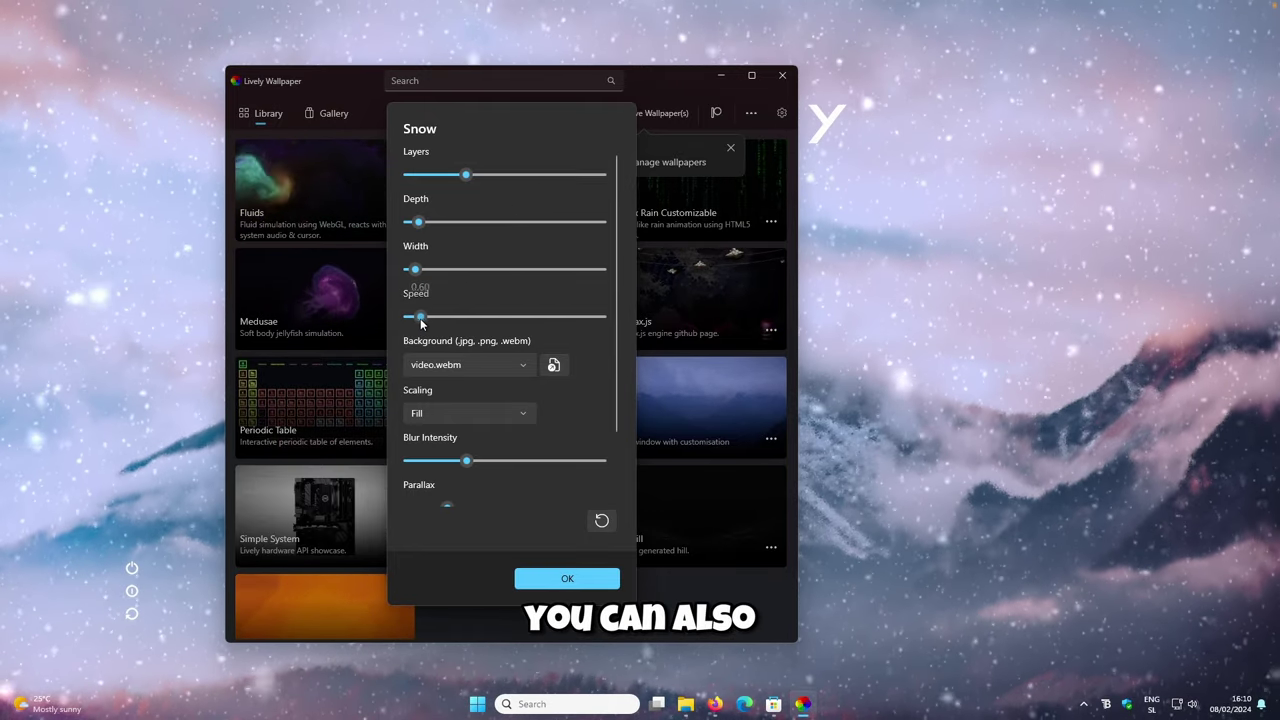
left_click_drag(431, 317, 431, 317)
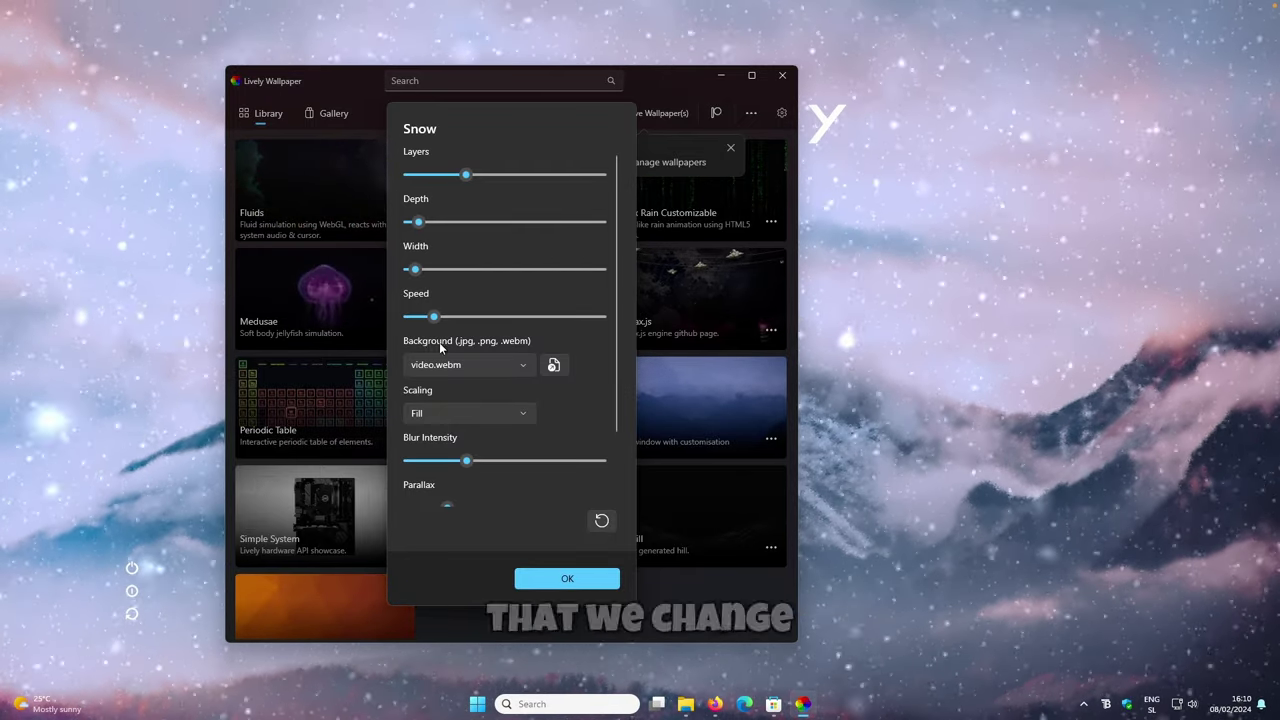
Replace the Snow wallpaper's background with the previously downloaded Unsplash JPG from Downloads.
left_click(553, 365)
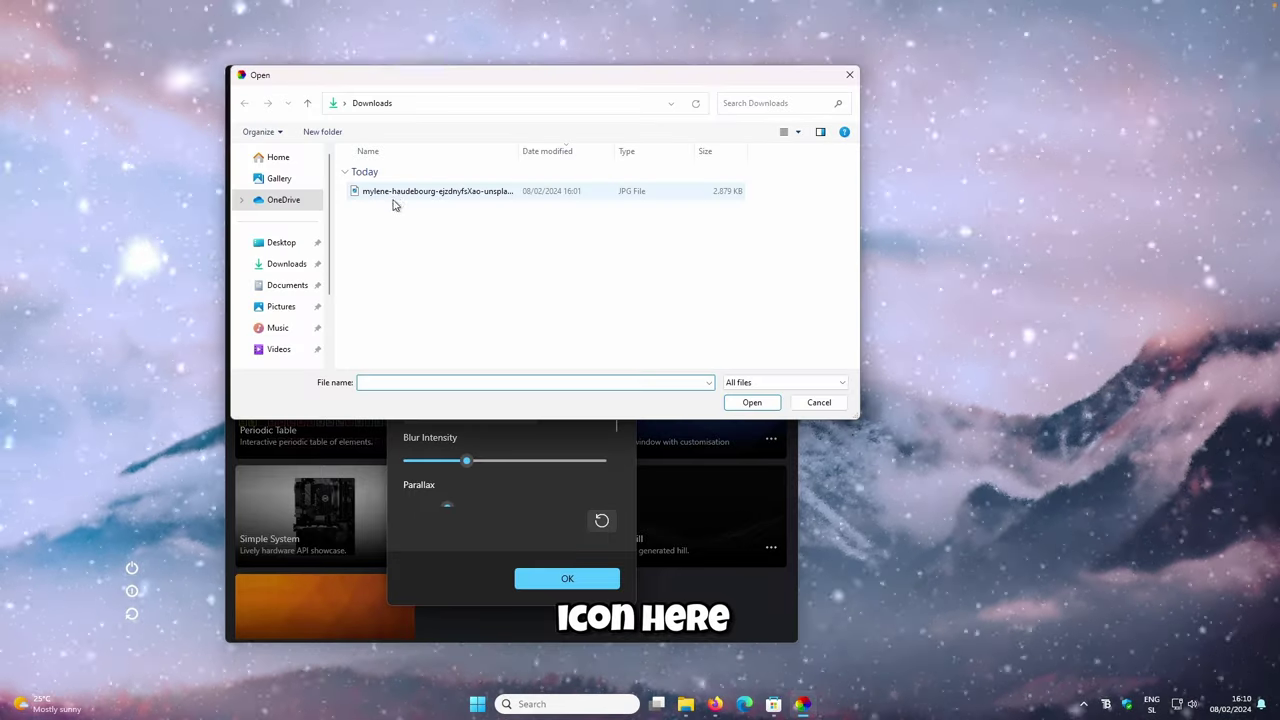
left_click(396, 197)
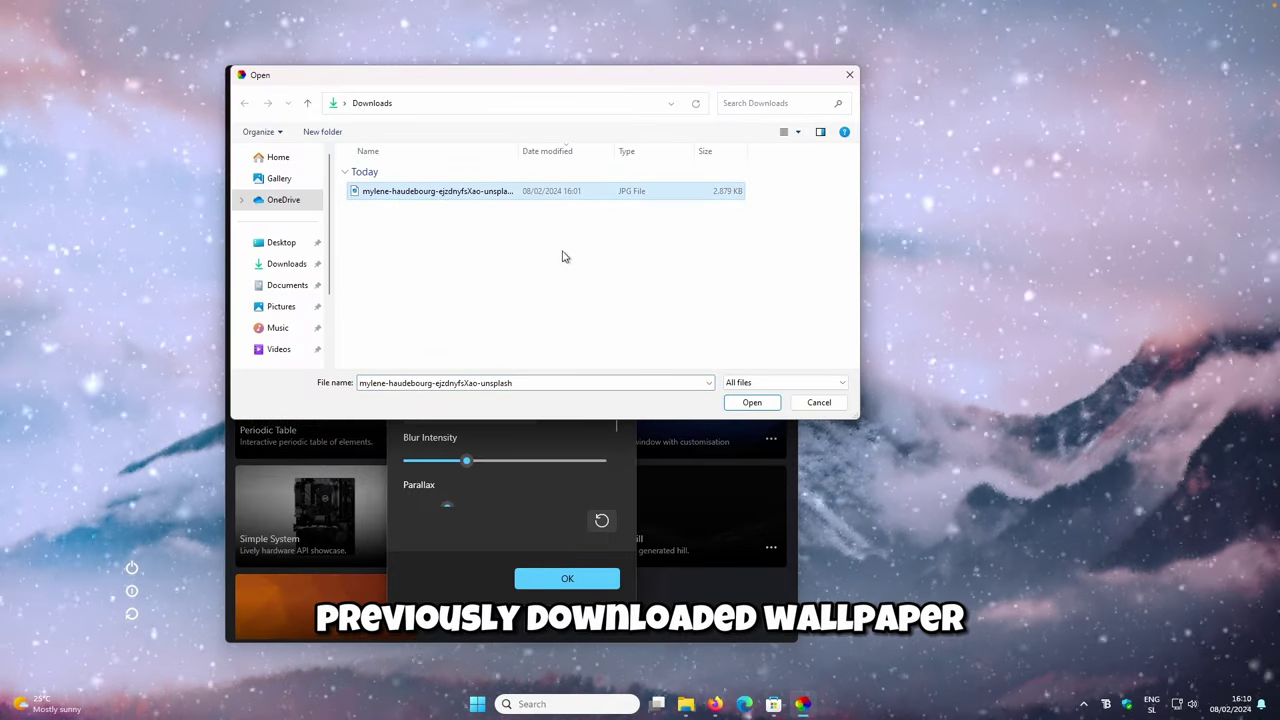
left_click(757, 404)
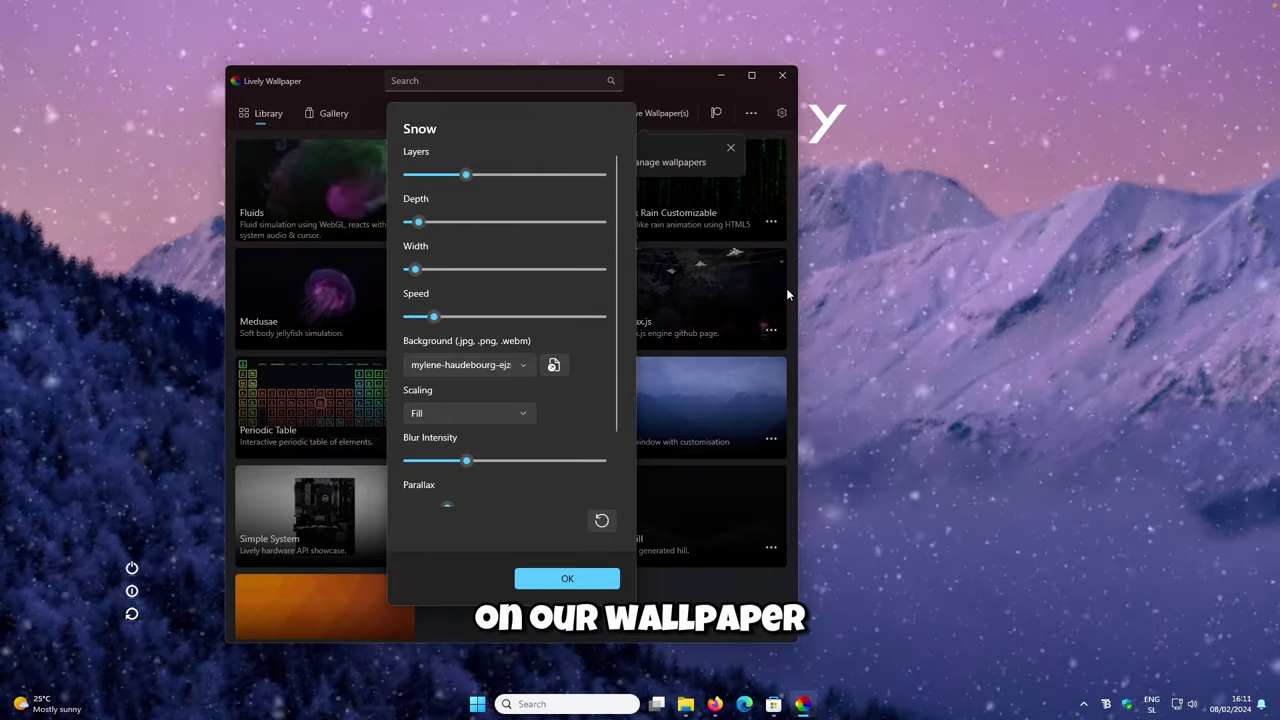
Reduce the Snow wallpaper's Parallax to its minimum and slightly lower its Blur Intensity.
scroll(548, 359, "down", 2)
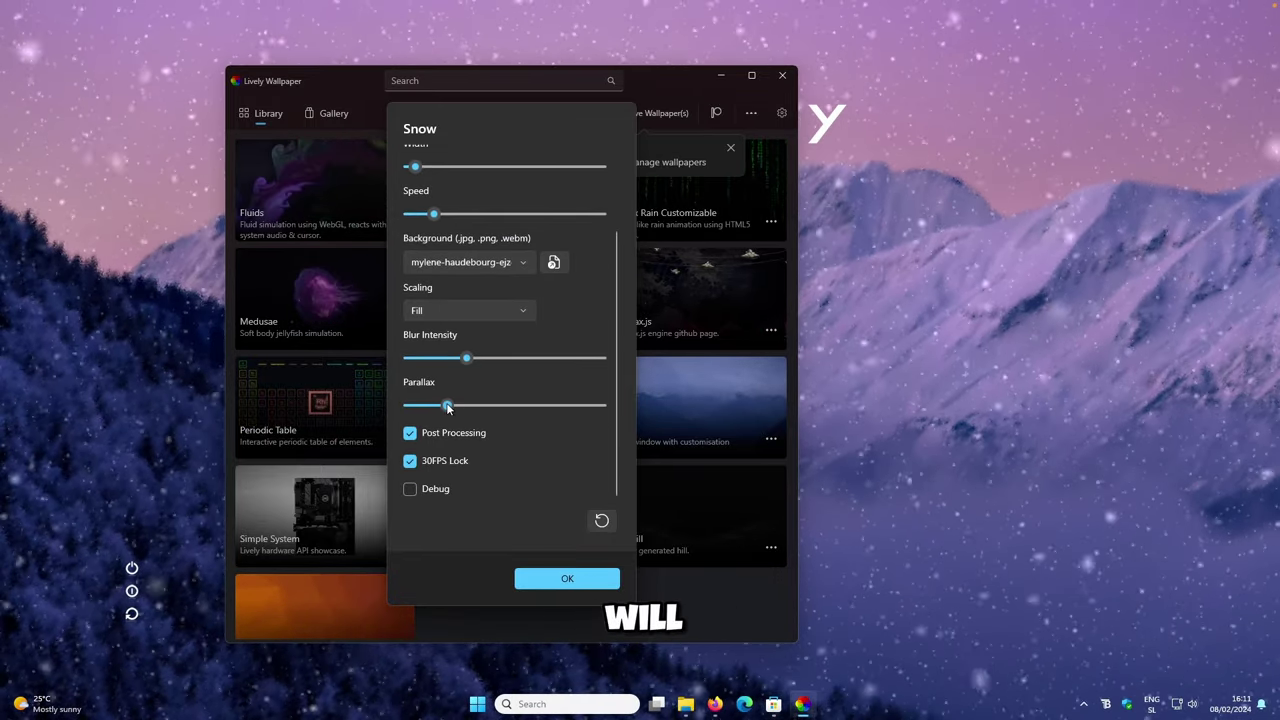
left_click_drag(440, 405, 409, 405)
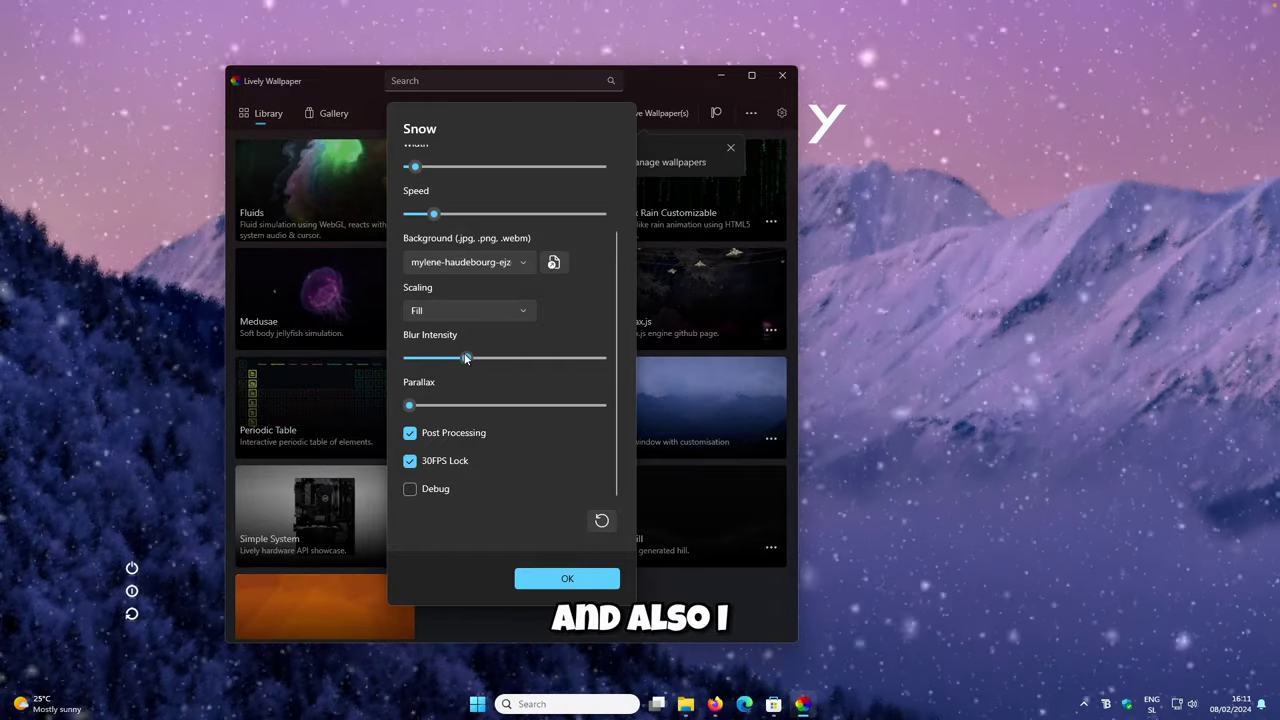
mouse_move(463, 358)
left_mouse_down()
mouse_move(436, 358)
mouse_move(447, 358)
left_mouse_up()
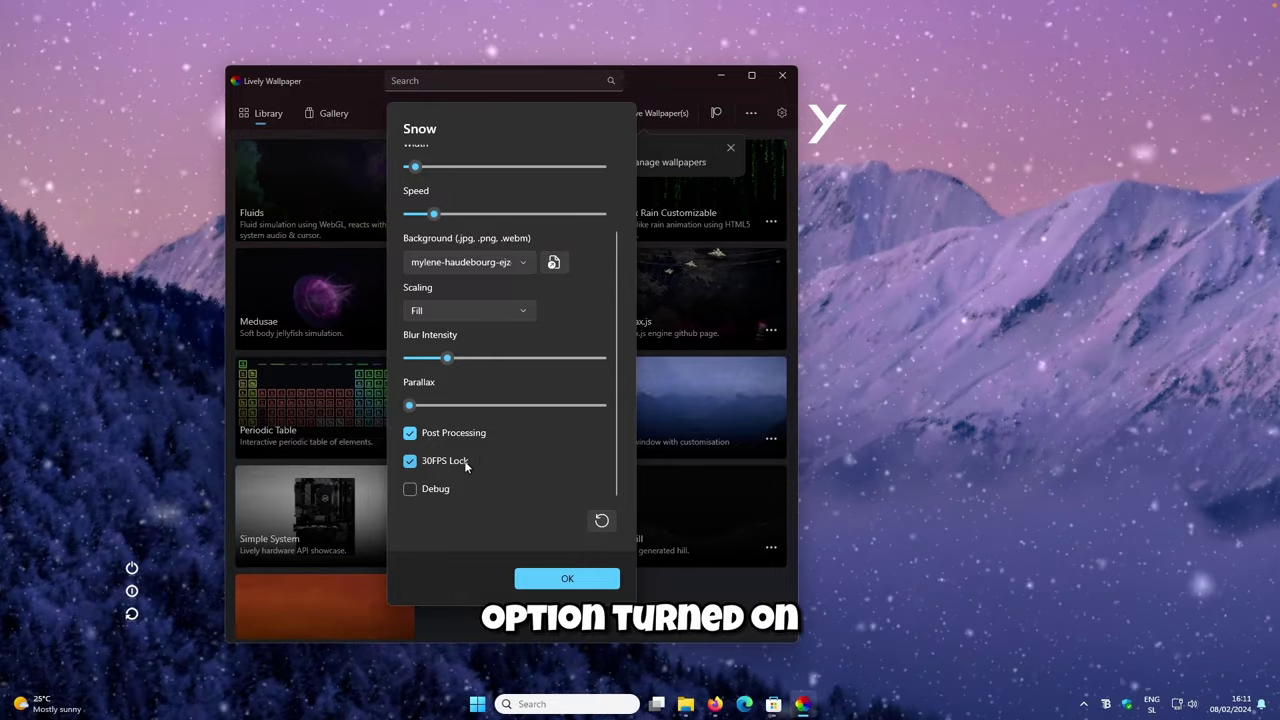
Disable the 30FPS Lock for the Snow wallpaper, accept the customisation and close Lively to the system tray.
left_click(410, 462)
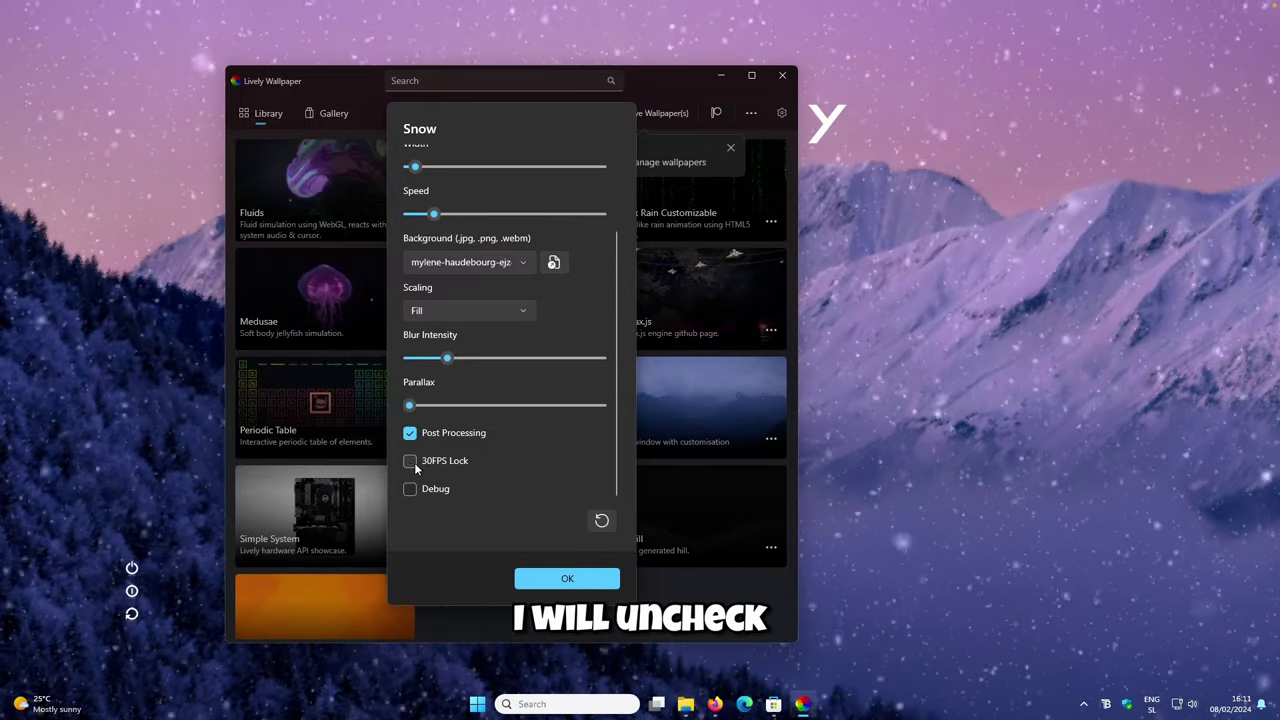
scroll(519, 460, "up", 3)
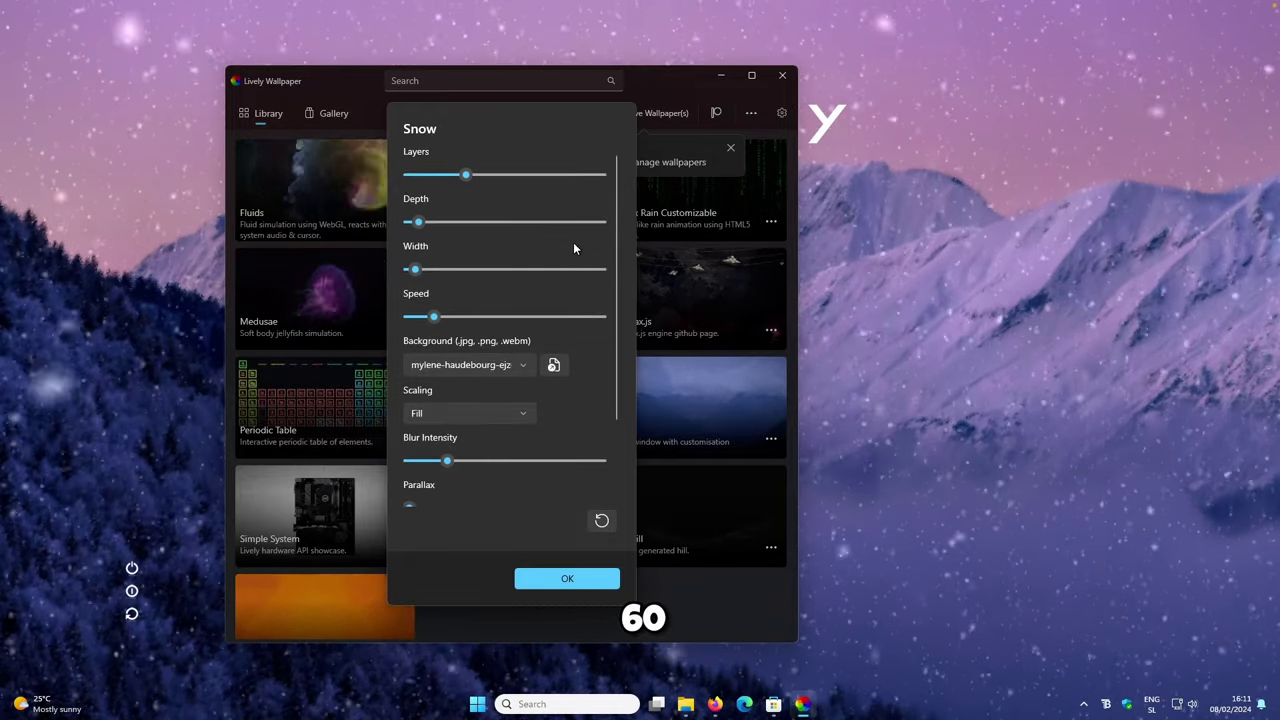
scroll(527, 364, "down", 3)
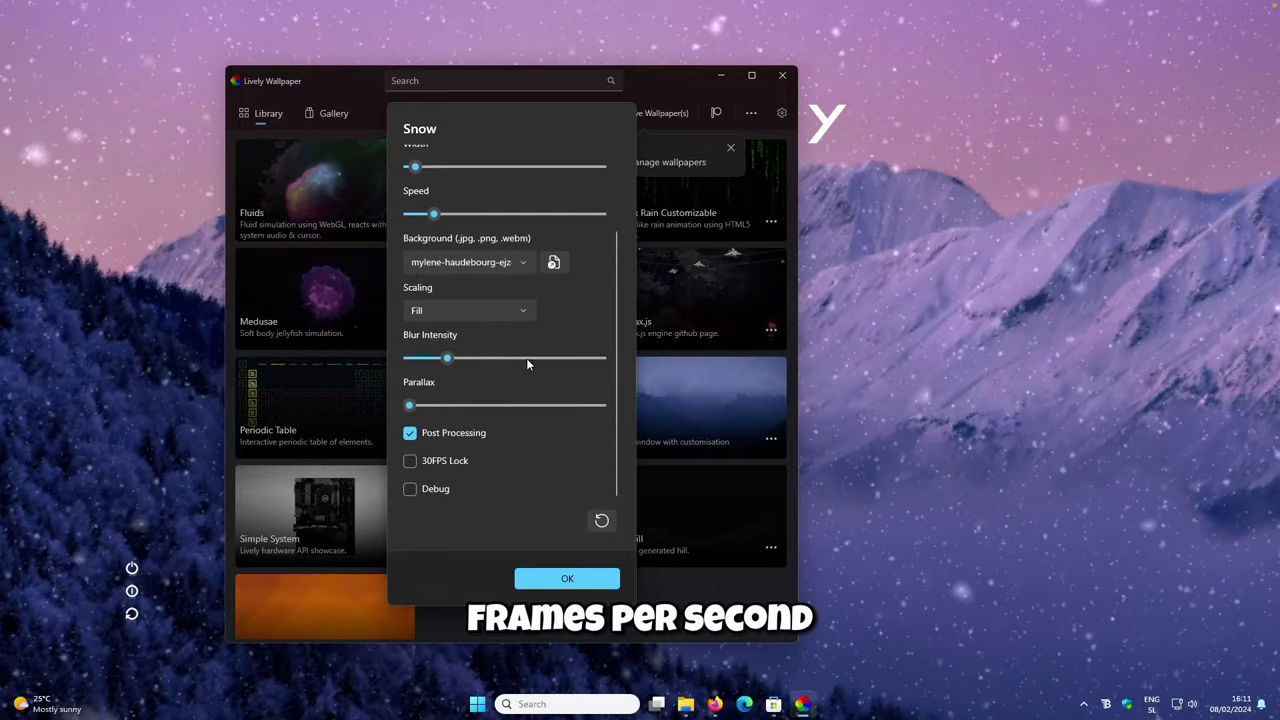
left_click(568, 580)
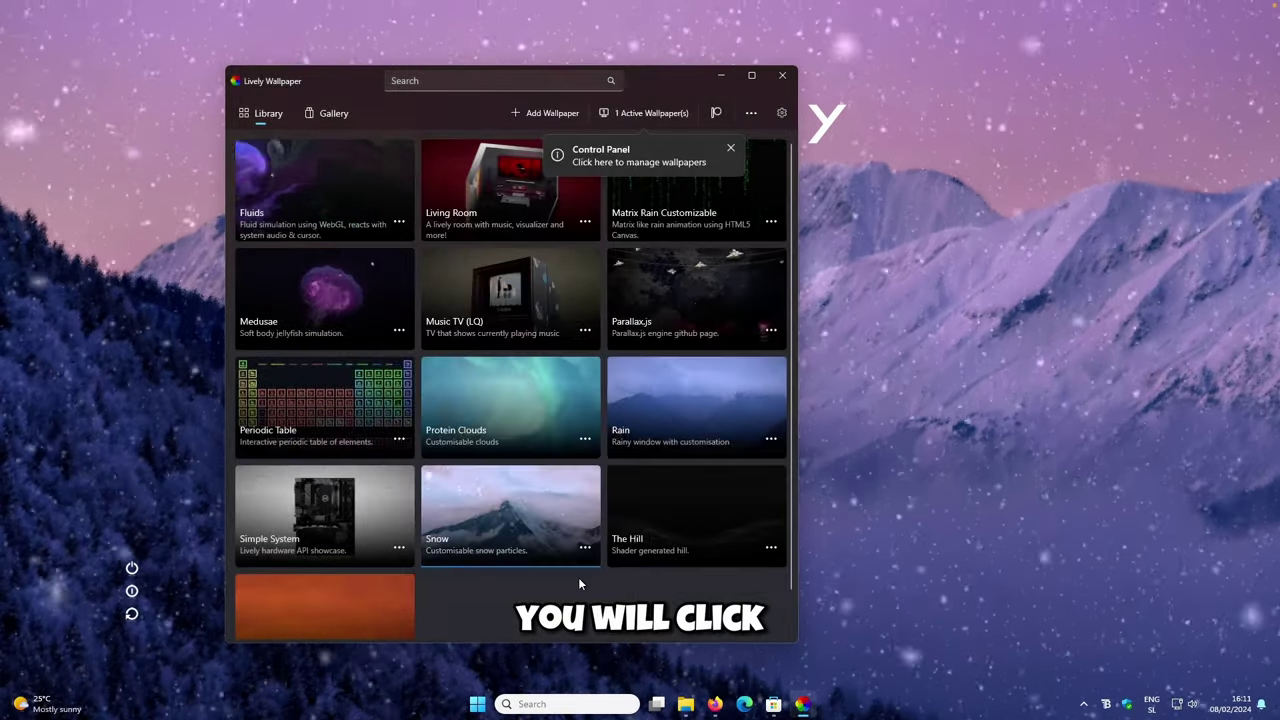
left_click(786, 77)
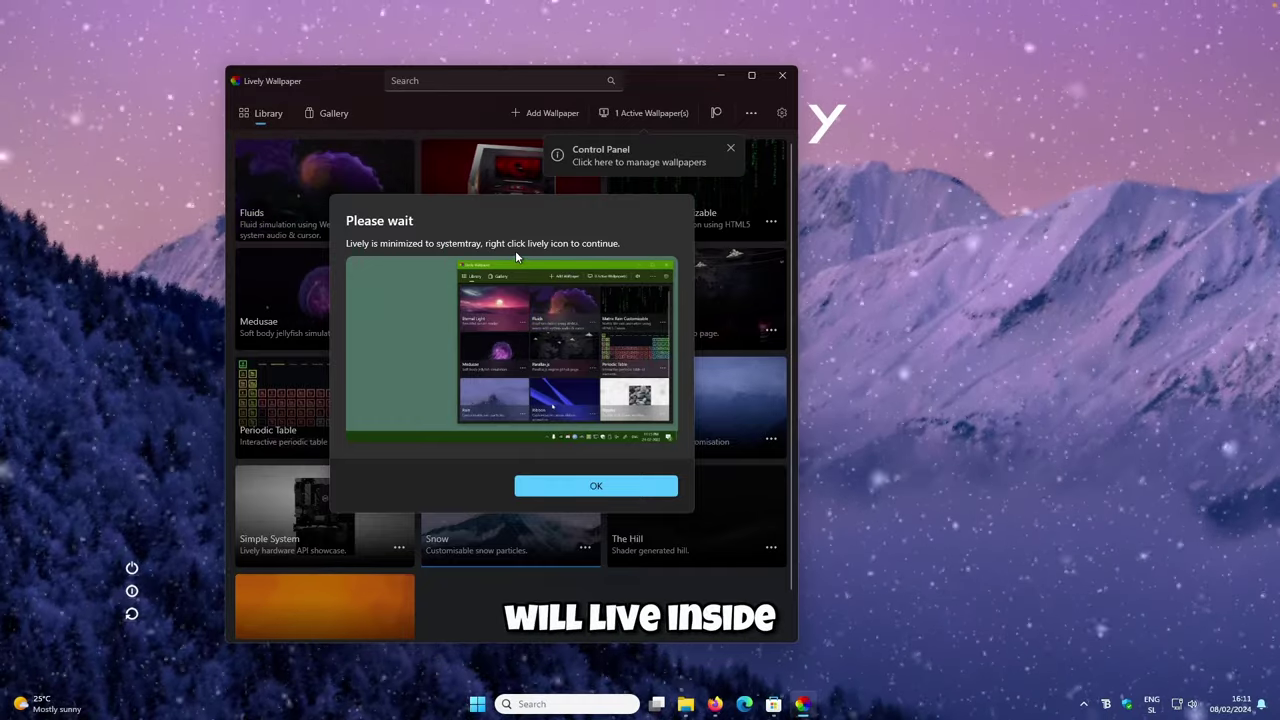
left_click(604, 489)
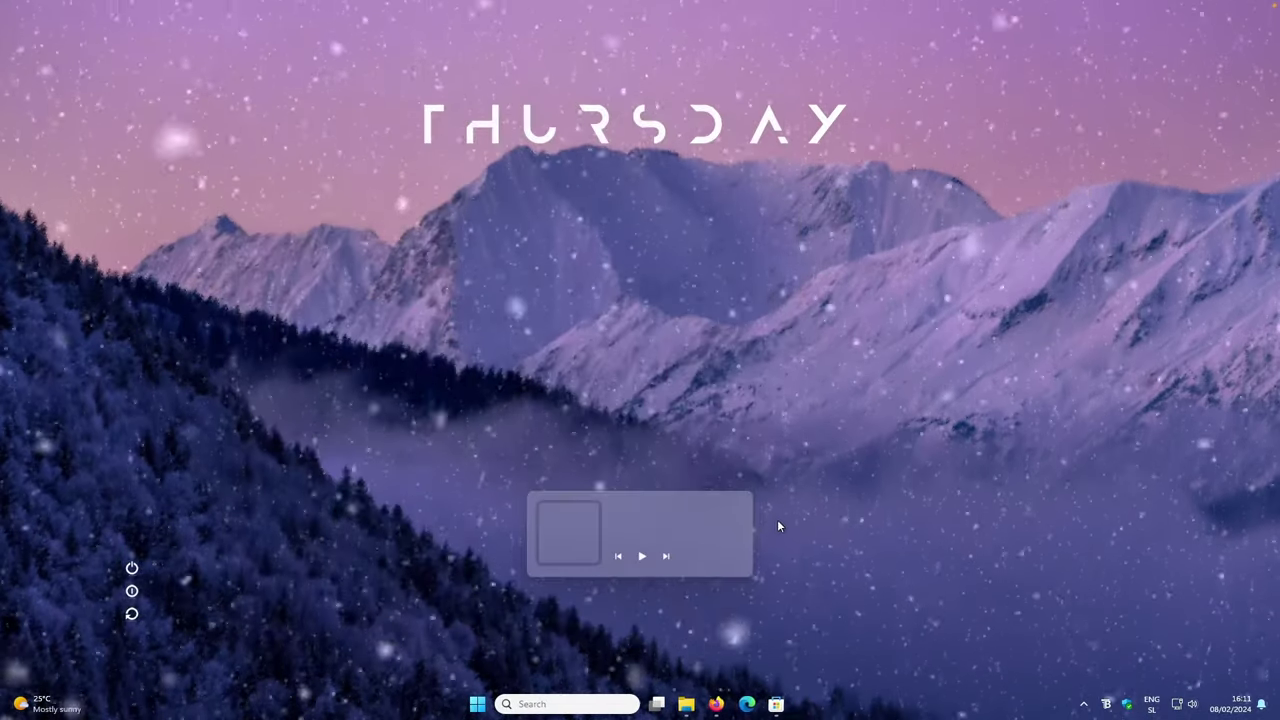